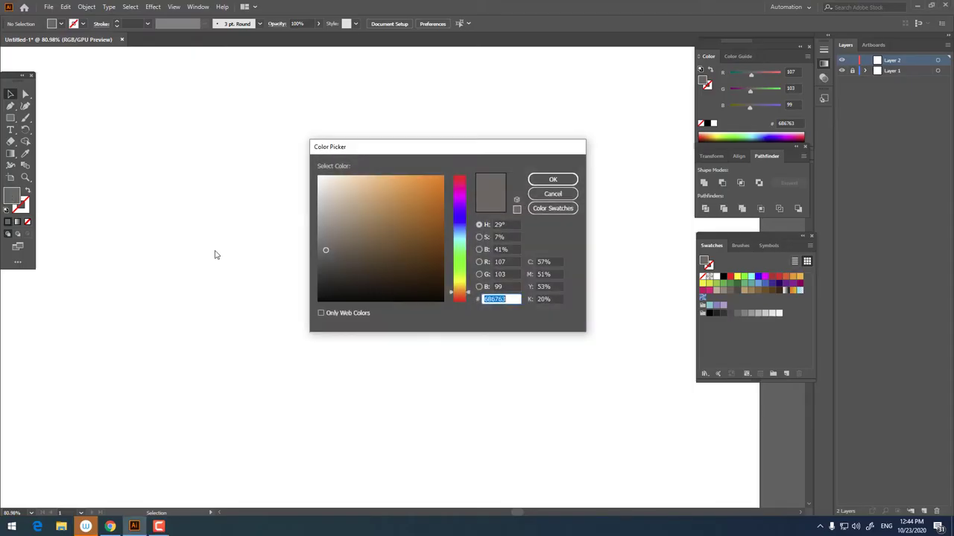
# - Set a dark blue-grey fill and draw a wide rectangle for the rifle body
pyautogui.click(463, 225)
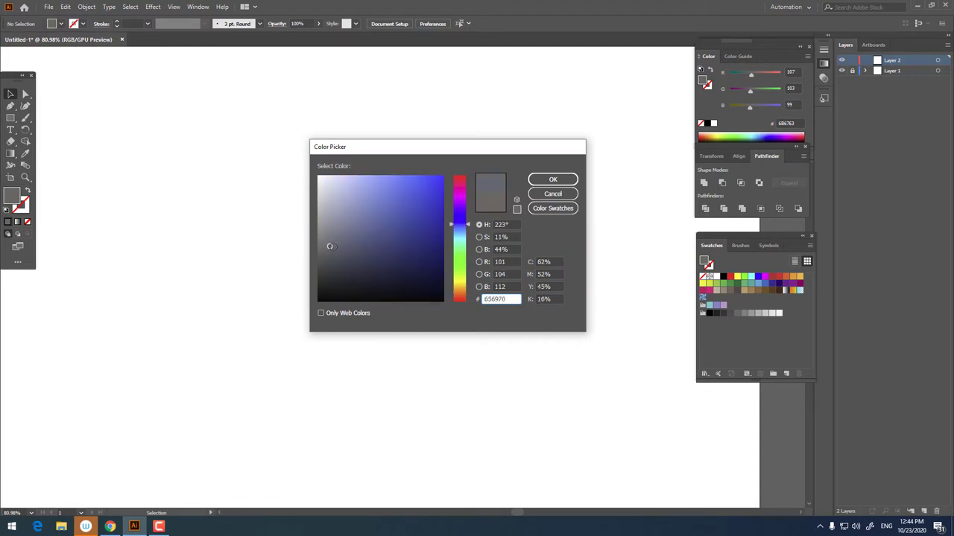
pyautogui.click(337, 249)
pyautogui.click(553, 180)
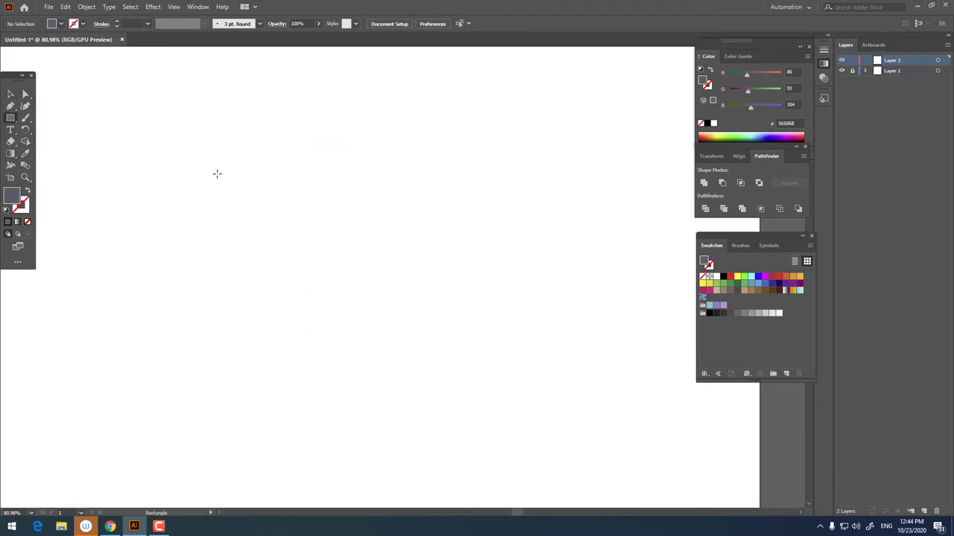
pyautogui.moveTo(156, 149); pyautogui.dragTo(483, 245)
# - Narrow the body rectangle and round only its top two corners
pyautogui.press('v')
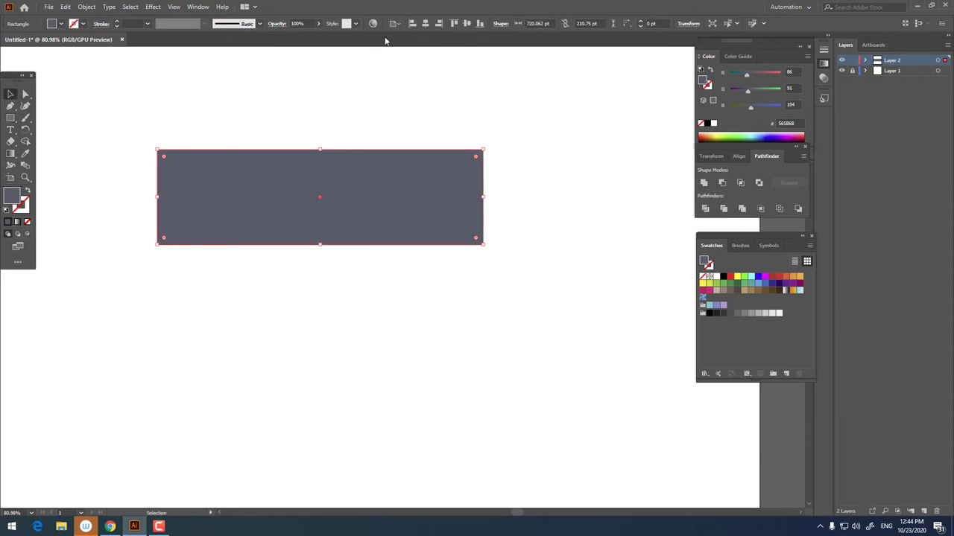
pyautogui.click(466, 23)
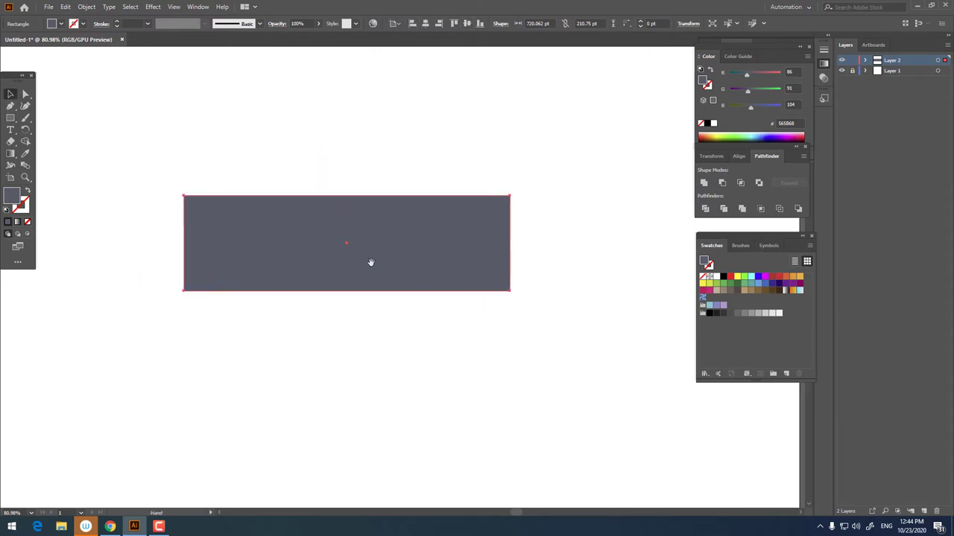
pyautogui.press('z')
pyautogui.click(11, 94)
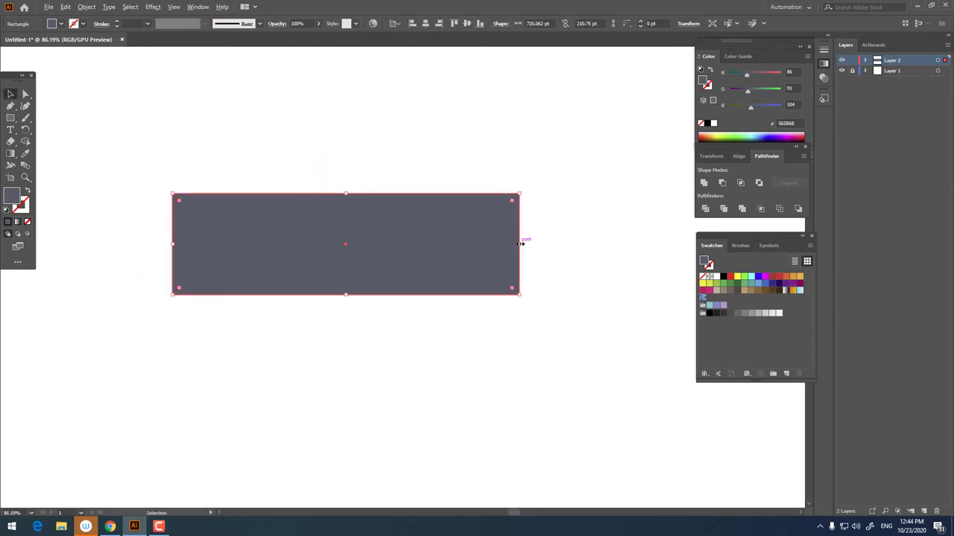
pyautogui.moveTo(520, 244); pyautogui.dragTo(495, 244)
pyautogui.click(24, 95)
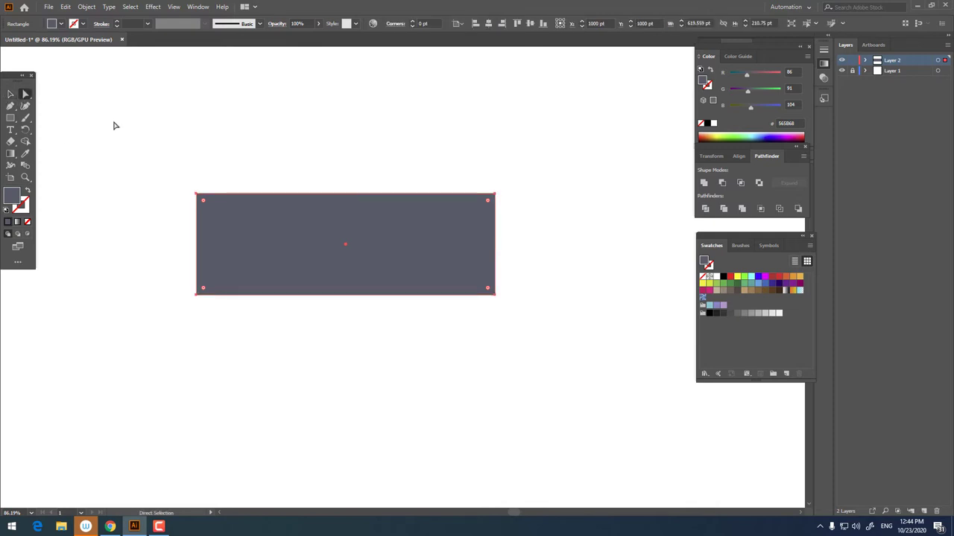
pyautogui.moveTo(420, 228)
pyautogui.mouseDown()
pyautogui.moveTo(497, 224)
pyautogui.moveTo(530, 254)
pyautogui.mouseUp()
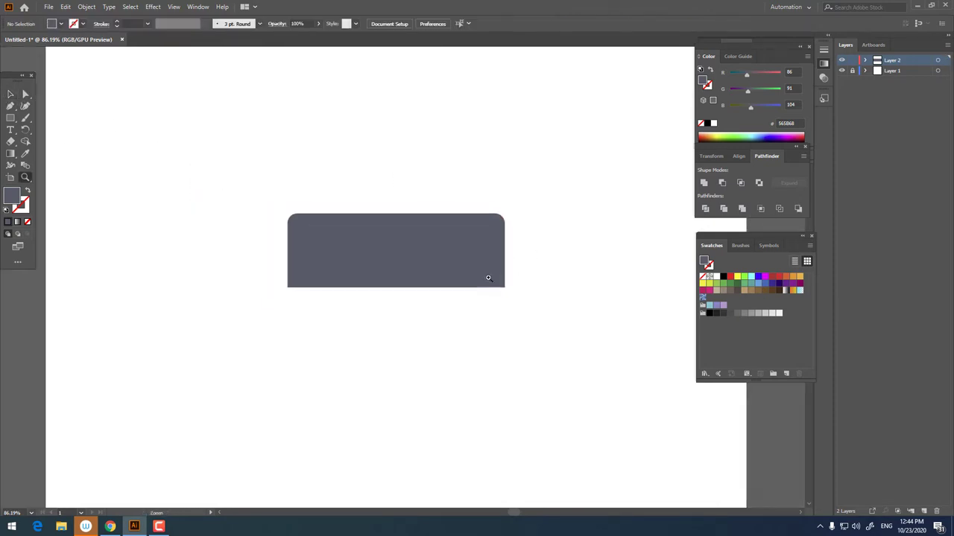
pyautogui.click(439, 280)
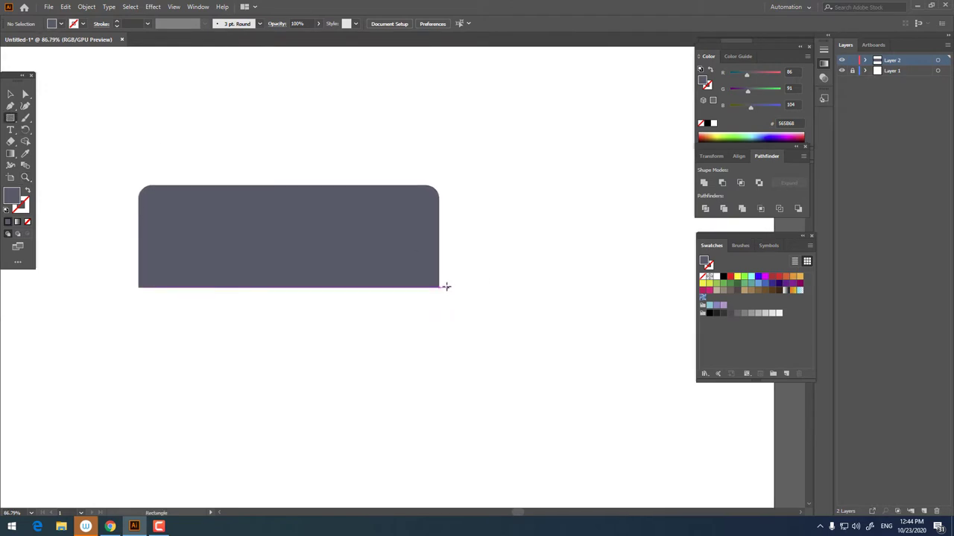
# - Draw a thin rectangle extending from the body's right side for the stock
pyautogui.moveTo(440, 287); pyautogui.dragTo(666, 213)
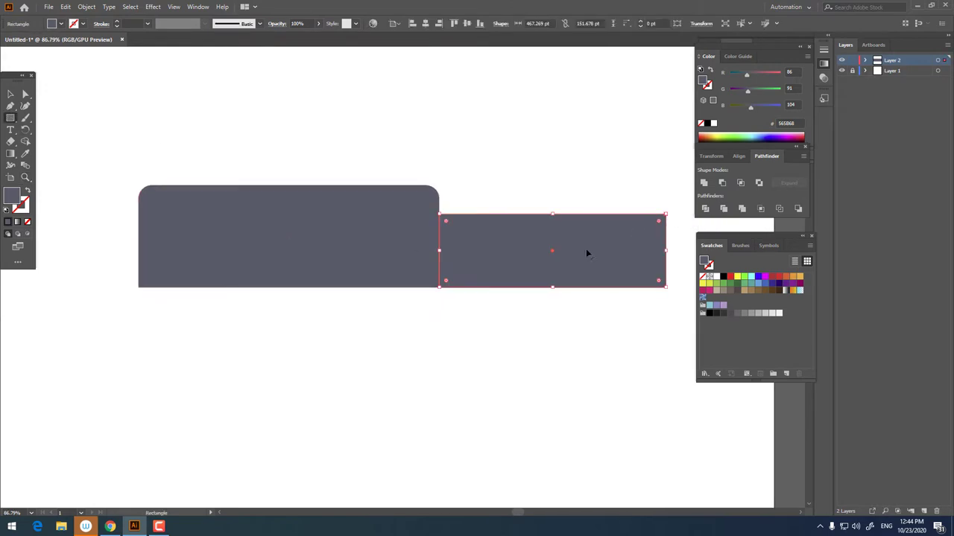
pyautogui.click(10, 107)
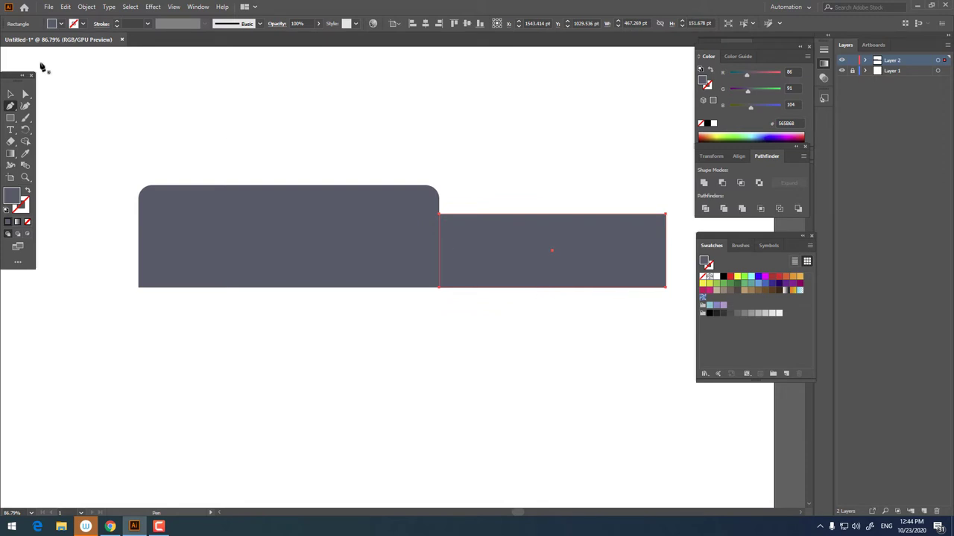
pyautogui.click(9, 94)
pyautogui.moveTo(553, 212); pyautogui.dragTo(553, 229)
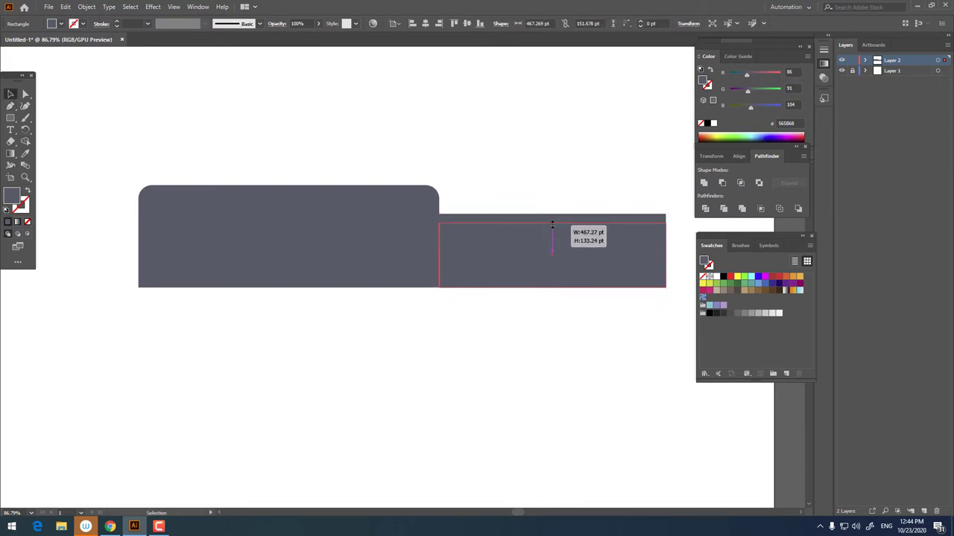
pyautogui.moveTo(588, 258); pyautogui.dragTo(584, 237)
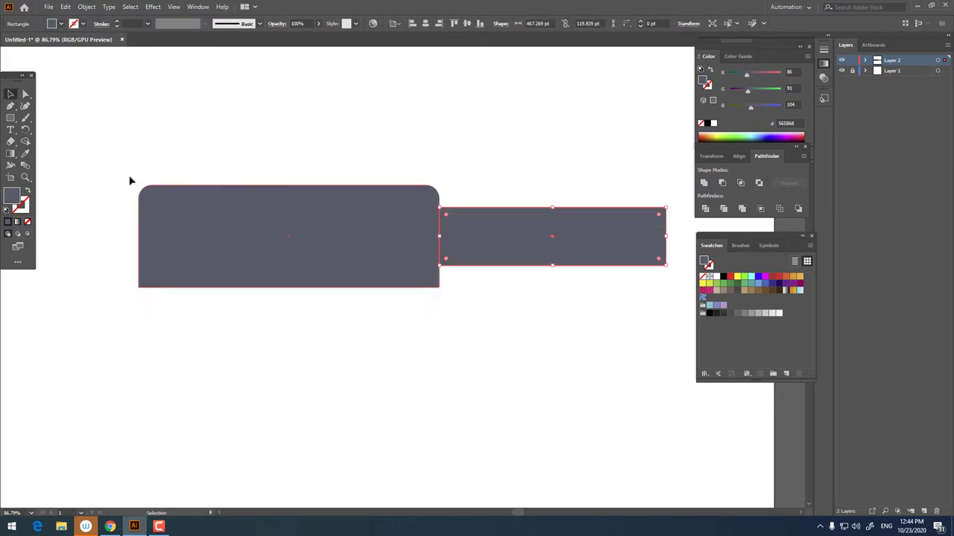
# - Add anchors on the stock's top and bottom edges, then slant and curve its underside
pyautogui.click(10, 106)
pyautogui.click(526, 265)
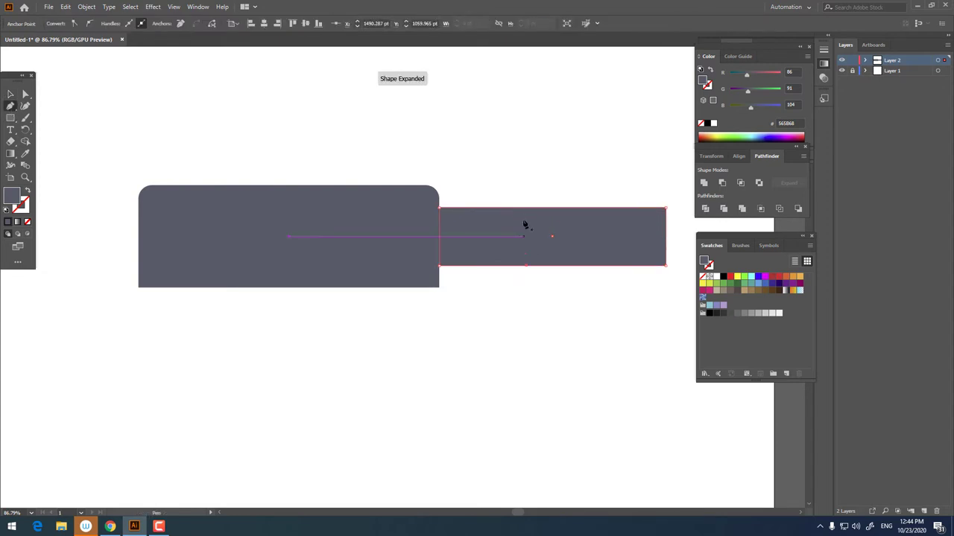
pyautogui.click(524, 211)
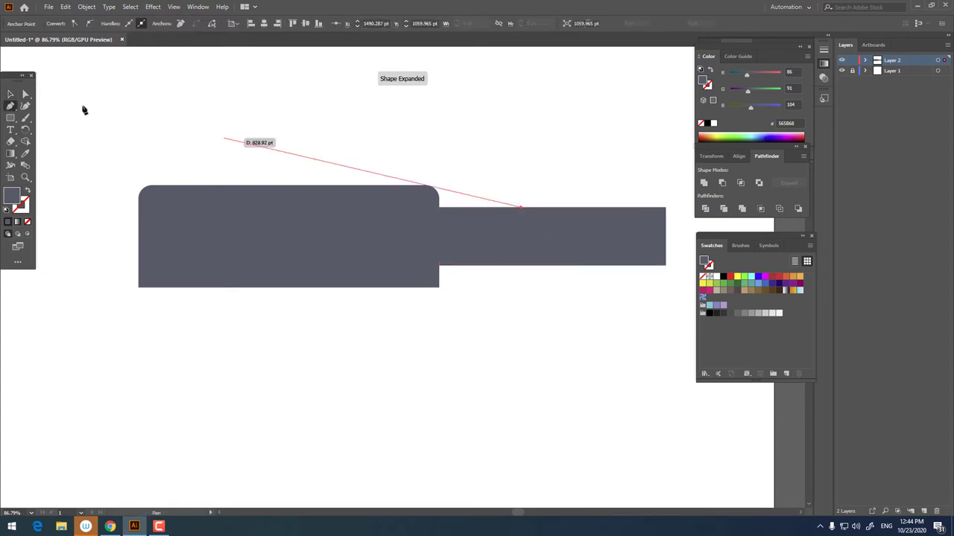
pyautogui.click(524, 208)
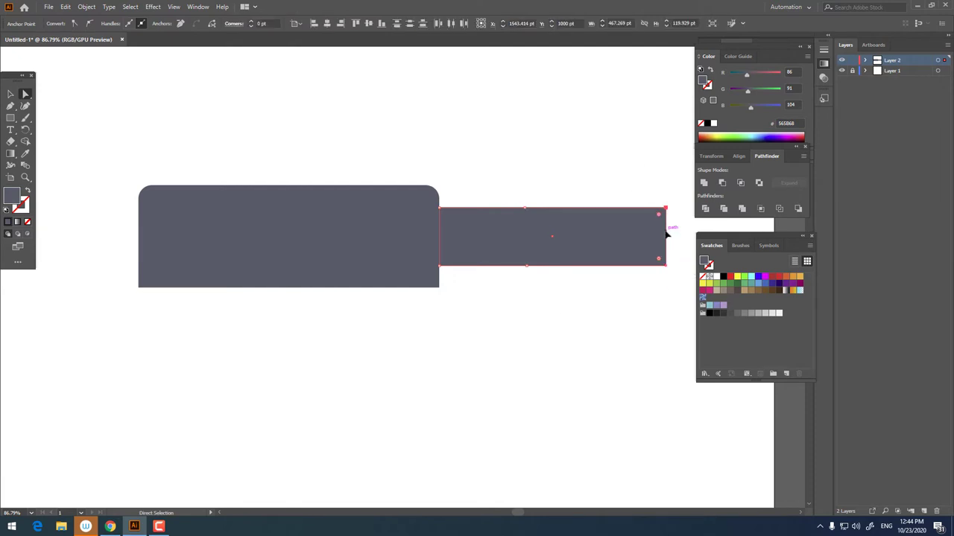
pyautogui.moveTo(667, 230)
pyautogui.mouseDown()
pyautogui.moveTo(602, 269)
pyautogui.moveTo(600, 320)
pyautogui.mouseUp()
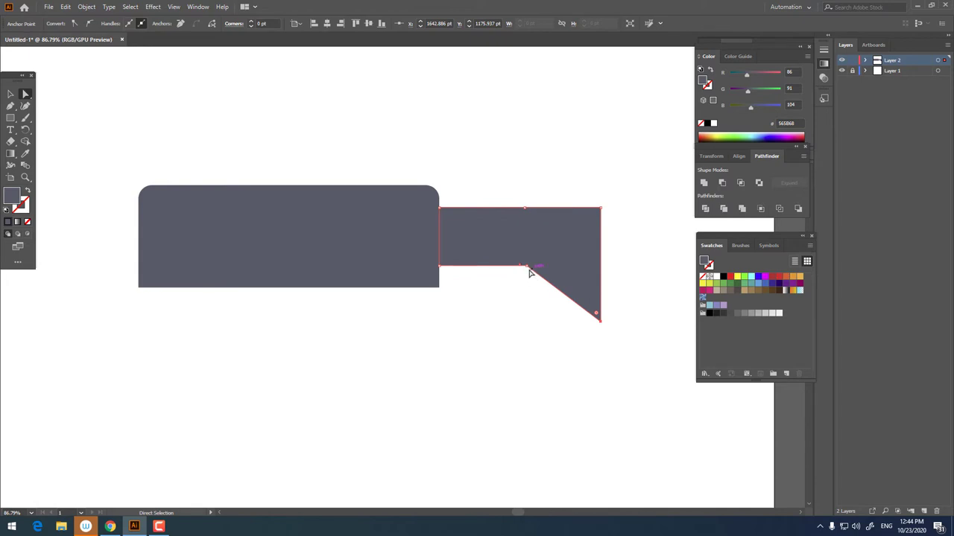
pyautogui.moveTo(529, 284); pyautogui.dragTo(344, 445)
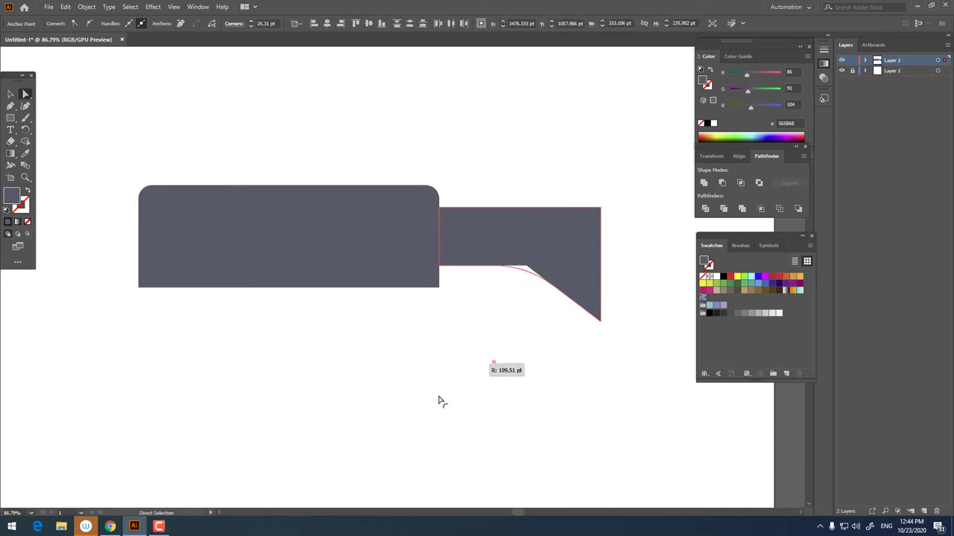
# - Round the stock shape's outer end corners
pyautogui.press('z')
pyautogui.moveTo(638, 401); pyautogui.dragTo(97, 106)
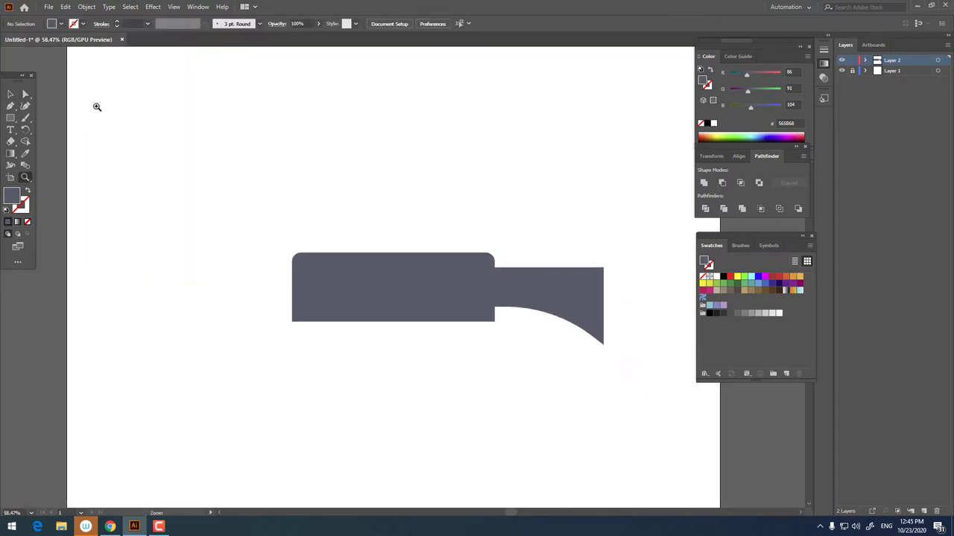
pyautogui.click(602, 343)
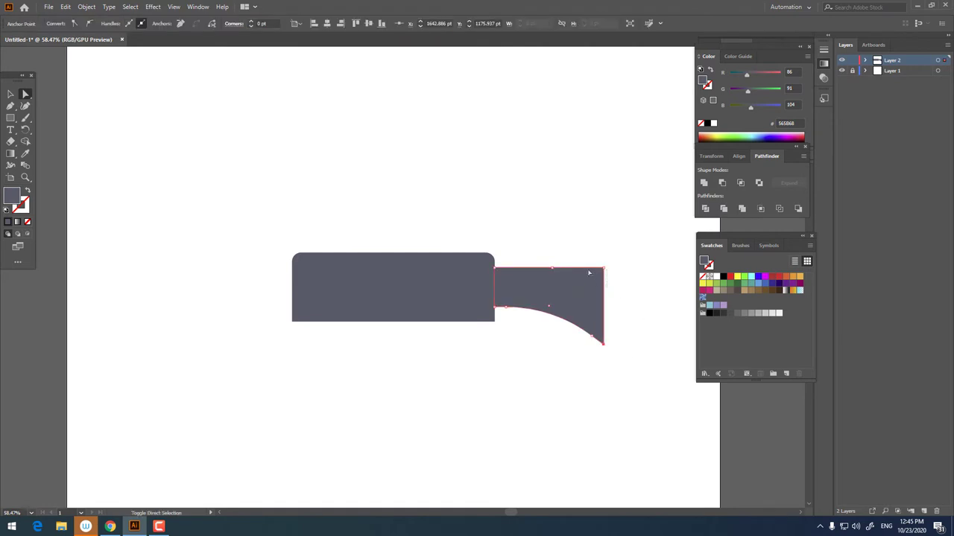
pyautogui.moveTo(596, 280); pyautogui.dragTo(596, 280)
pyautogui.click(566, 325)
pyautogui.press('z')
pyautogui.keyDown('alt'); pyautogui.click(514, 335); pyautogui.keyUp('alt')
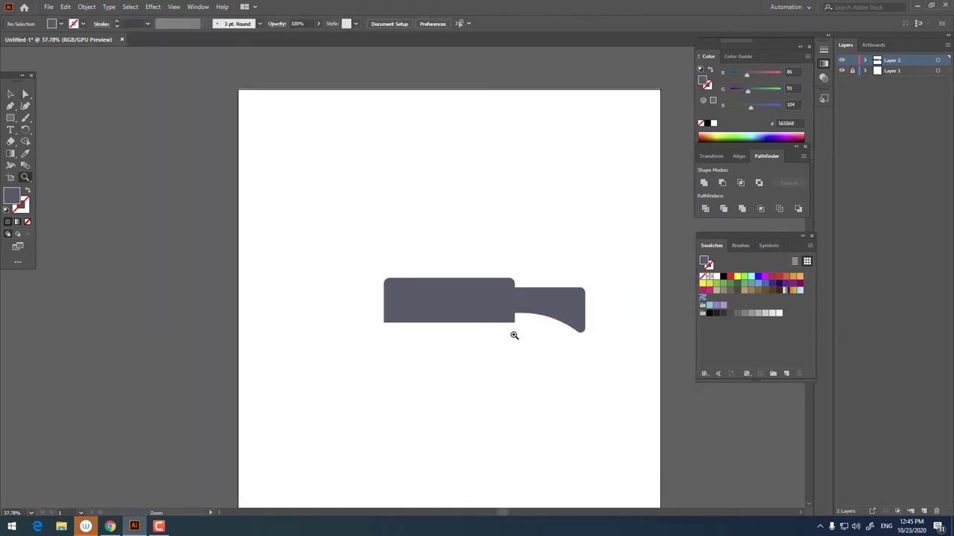
pyautogui.click(487, 328)
# - Taper the stock's top by lowering its top-left point and curving the bend
pyautogui.click(25, 94)
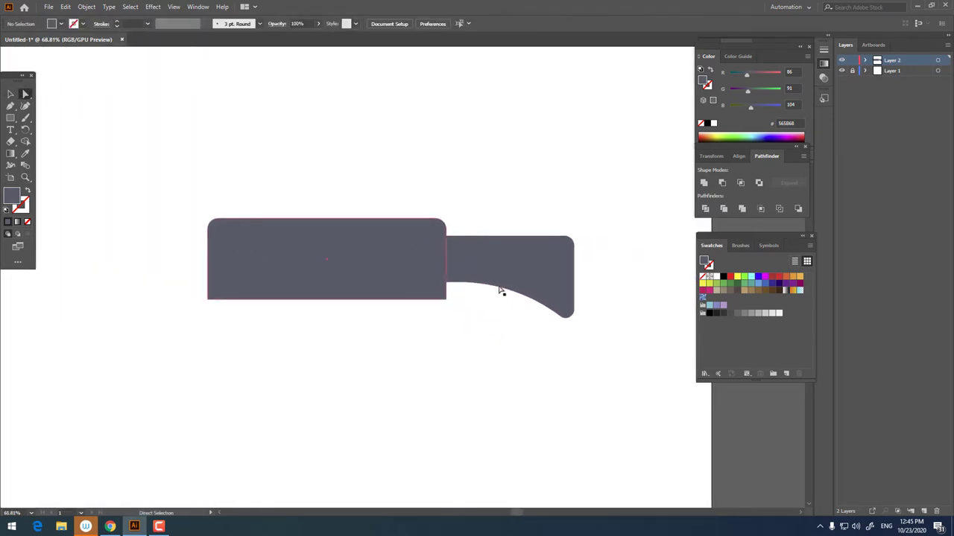
pyautogui.click(452, 249)
pyautogui.moveTo(446, 237); pyautogui.dragTo(446, 257)
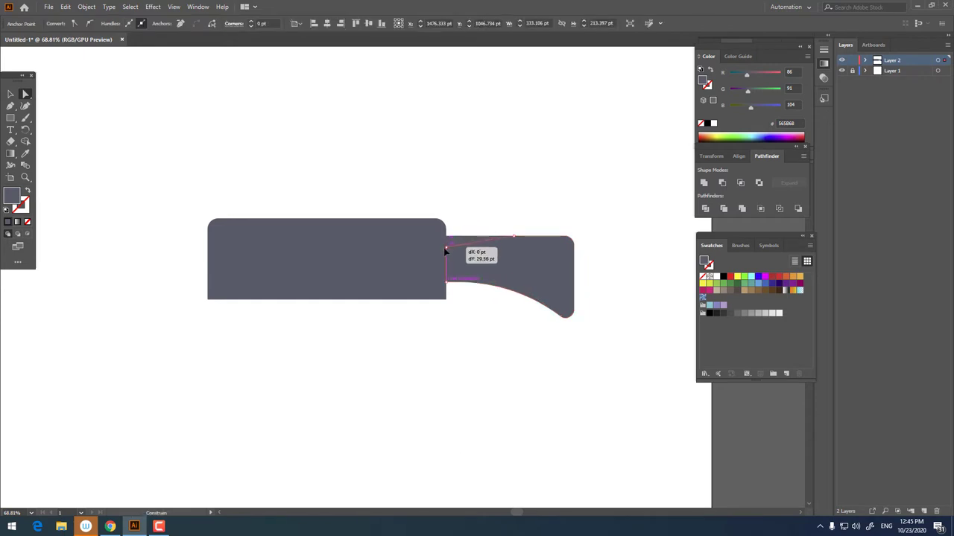
pyautogui.click(515, 295)
pyautogui.press('z')
pyautogui.click(494, 260)
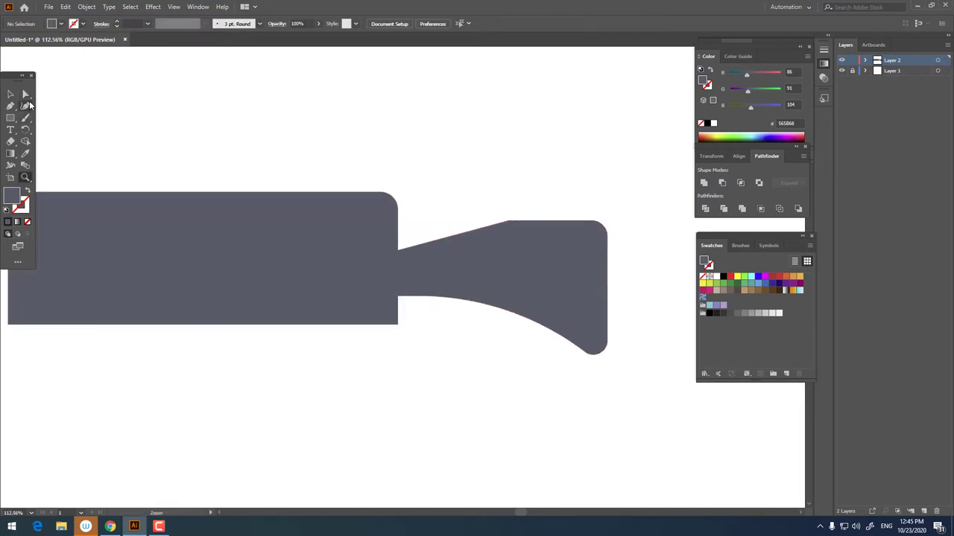
pyautogui.click(25, 95)
pyautogui.click(513, 238)
pyautogui.moveTo(513, 240)
pyautogui.mouseDown()
pyautogui.moveTo(537, 330)
pyautogui.moveTo(548, 508)
pyautogui.mouseUp()
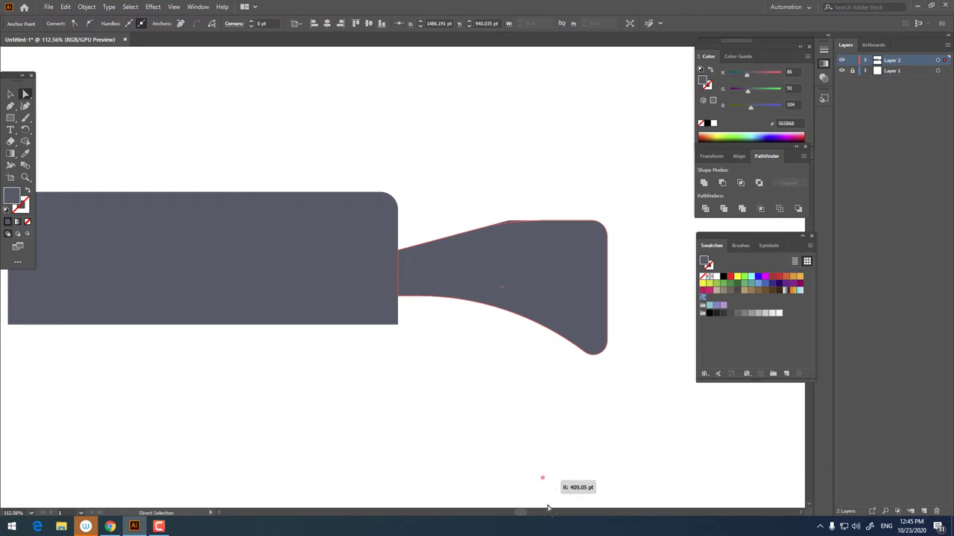
pyautogui.press('z')
pyautogui.moveTo(491, 247)
pyautogui.mouseDown()
pyautogui.moveTo(415, 234)
pyautogui.moveTo(307, 196)
pyautogui.mouseUp()
# - Fill the stock shape with a warm brown
pyautogui.click(11, 95)
pyautogui.doubleClick(12, 195)
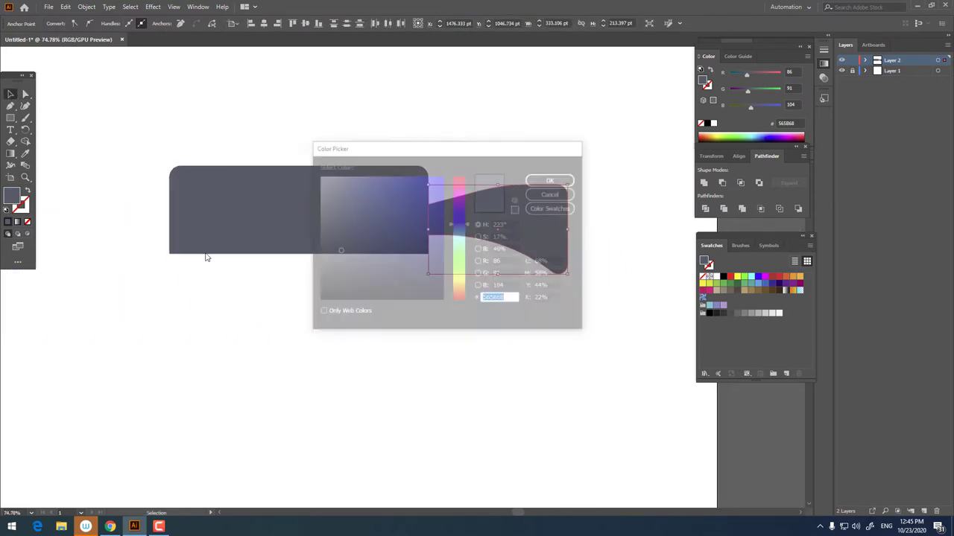
pyautogui.click(461, 298)
pyautogui.moveTo(338, 251); pyautogui.dragTo(367, 216)
pyautogui.click(553, 179)
pyautogui.press('z')
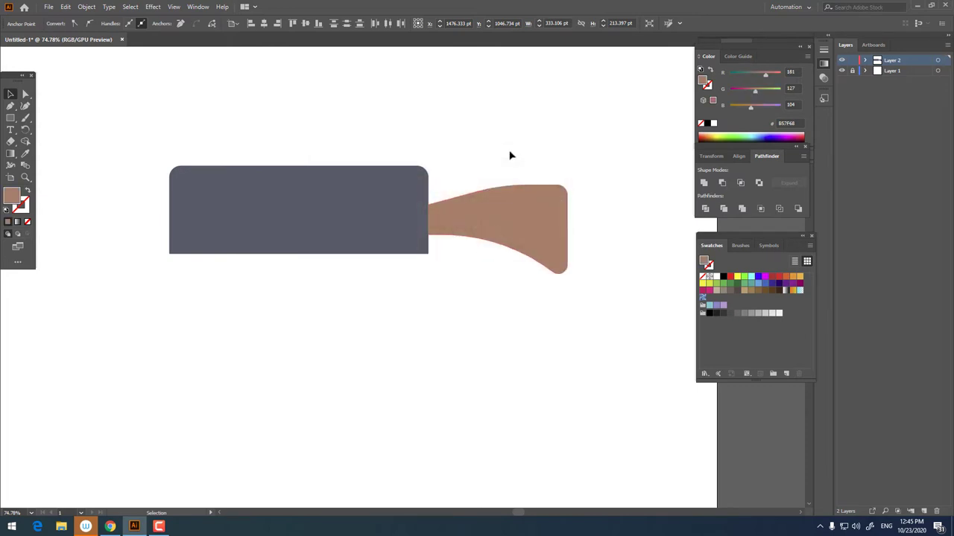
pyautogui.moveTo(511, 154)
pyautogui.mouseDown()
pyautogui.moveTo(454, 288)
pyautogui.moveTo(464, 272)
pyautogui.mouseUp()
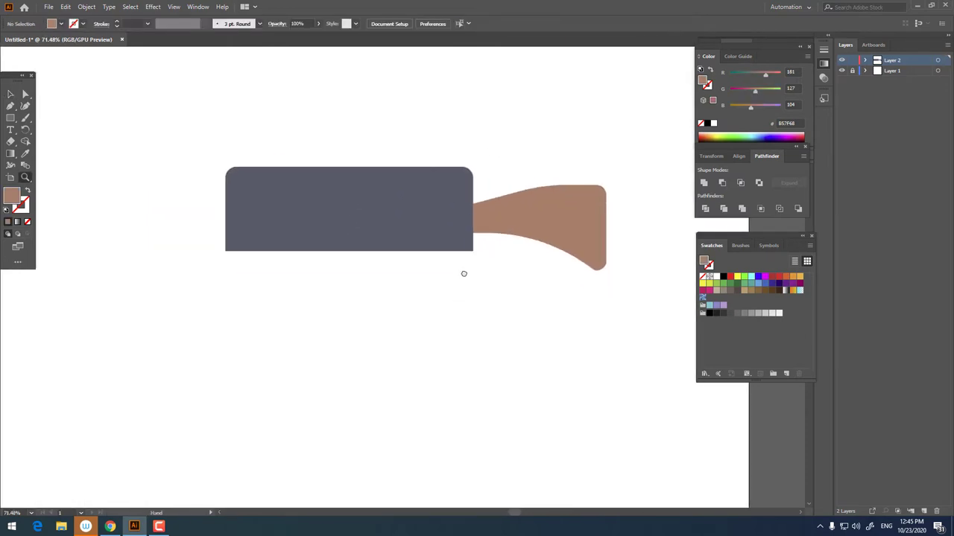
# - Shorten the grey body rectangle from top and bottom
pyautogui.click(10, 96)
pyautogui.click(355, 221)
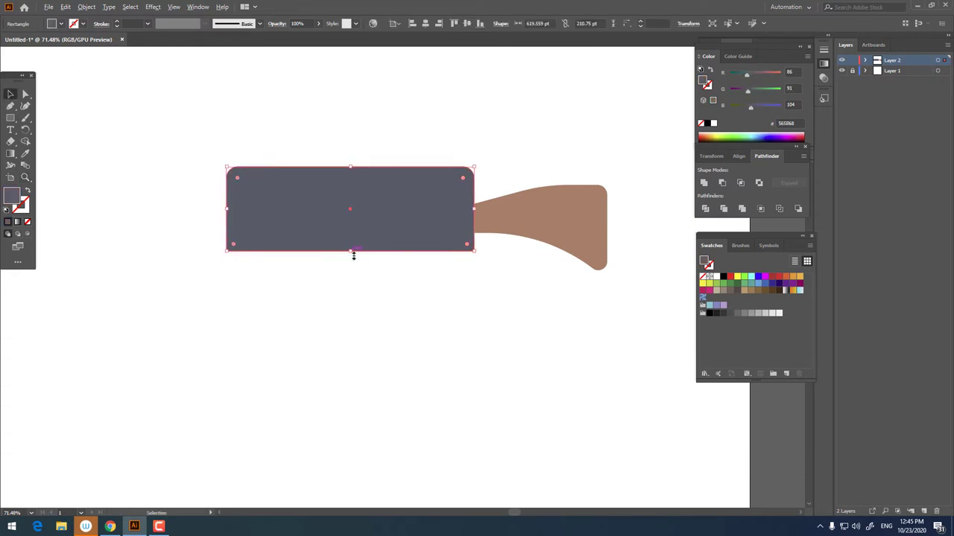
pyautogui.moveTo(351, 251); pyautogui.dragTo(350, 244)
pyautogui.click(411, 303)
# - Draw a grip rectangle below the body and sample the stock's brown onto it
pyautogui.press('z')
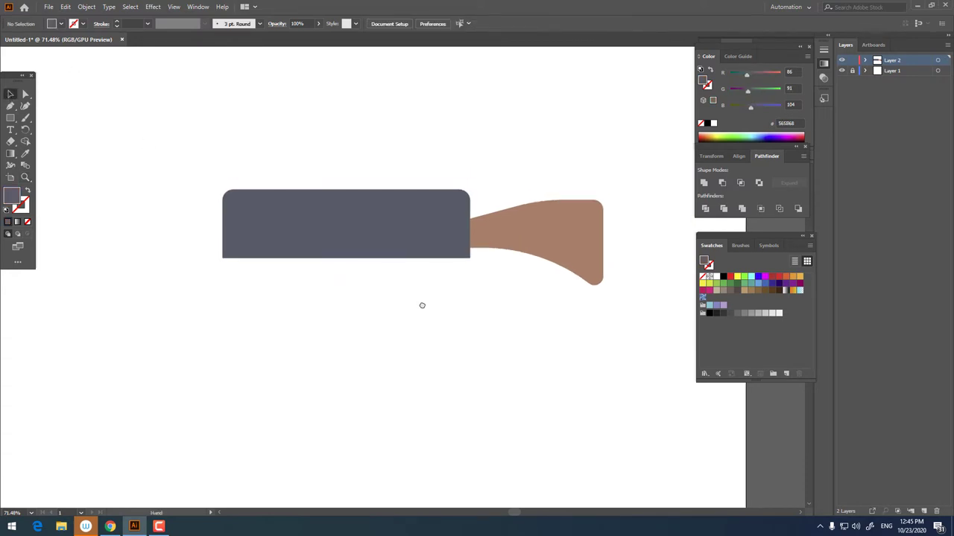
pyautogui.click(10, 117)
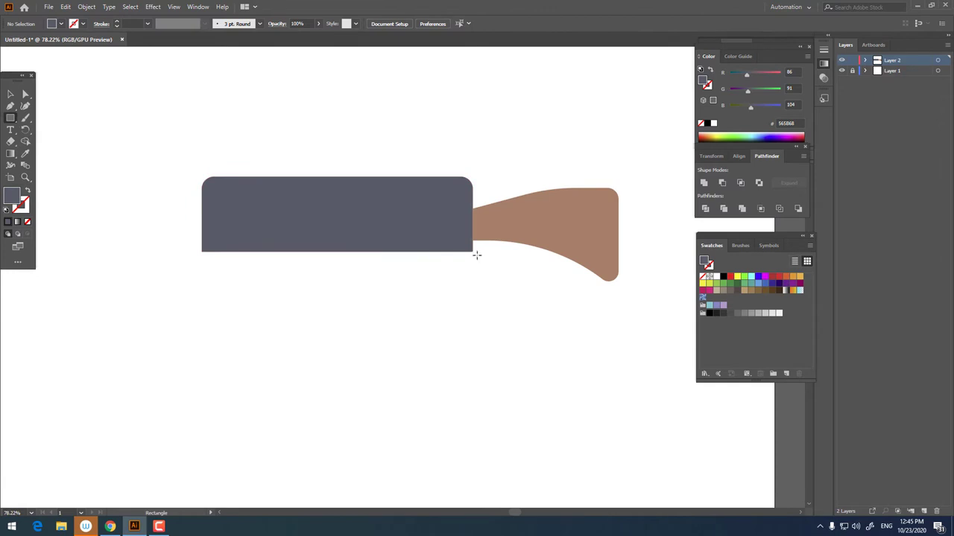
pyautogui.moveTo(473, 252)
pyautogui.mouseDown()
pyautogui.moveTo(400, 297)
pyautogui.moveTo(418, 351)
pyautogui.mouseUp()
pyautogui.click(24, 153)
pyautogui.click(568, 230)
pyautogui.press('z')
pyautogui.click(514, 282)
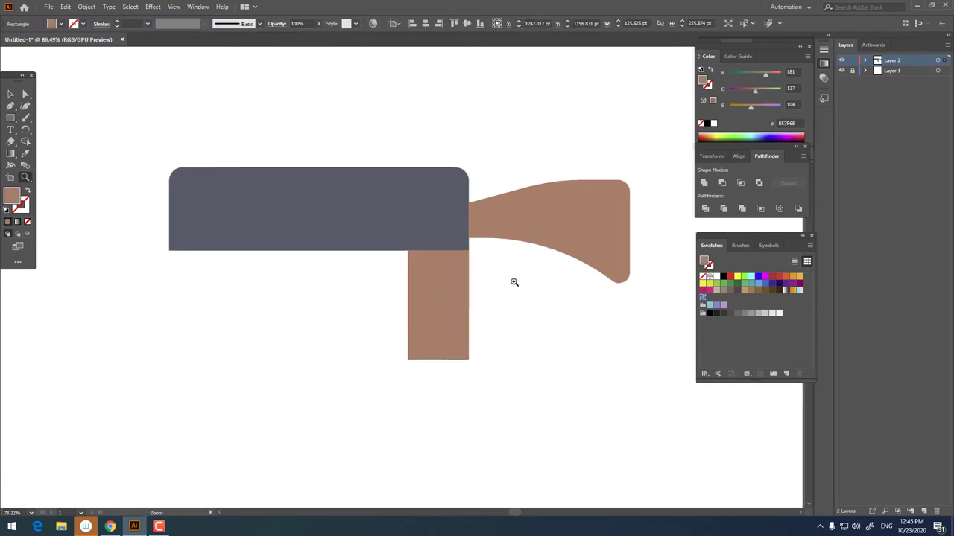
# - Slant the grip backward and lengthen it slightly downward
pyautogui.click(23, 94)
pyautogui.moveTo(395, 346)
pyautogui.mouseDown()
pyautogui.moveTo(470, 360)
pyautogui.moveTo(483, 326)
pyautogui.mouseUp()
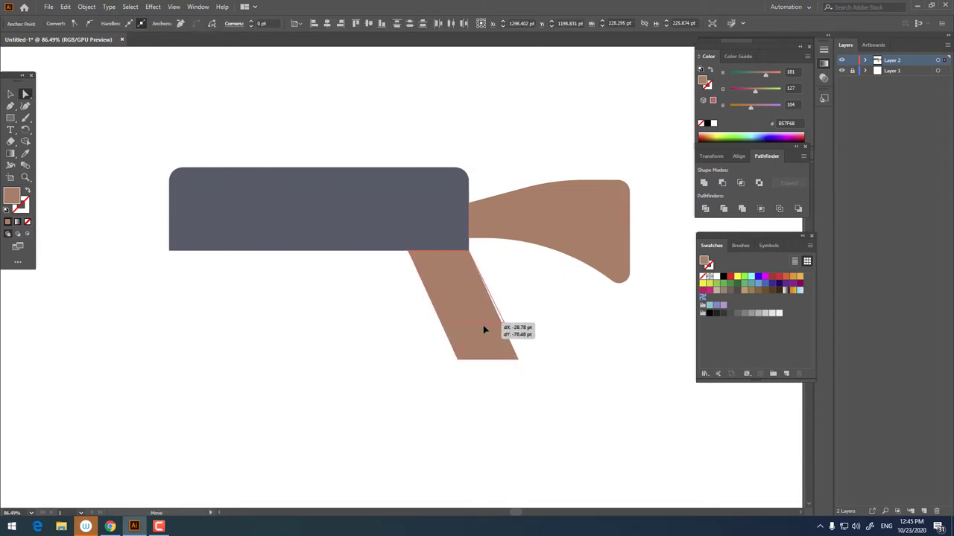
pyautogui.click(573, 336)
pyautogui.moveTo(573, 337); pyautogui.dragTo(609, 359)
pyautogui.click(488, 346)
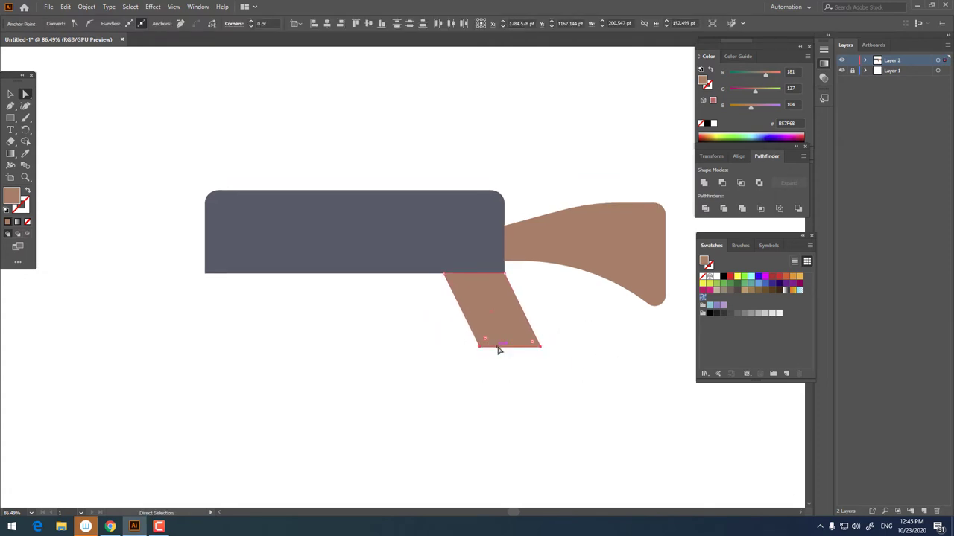
pyautogui.moveTo(499, 349); pyautogui.dragTo(501, 359)
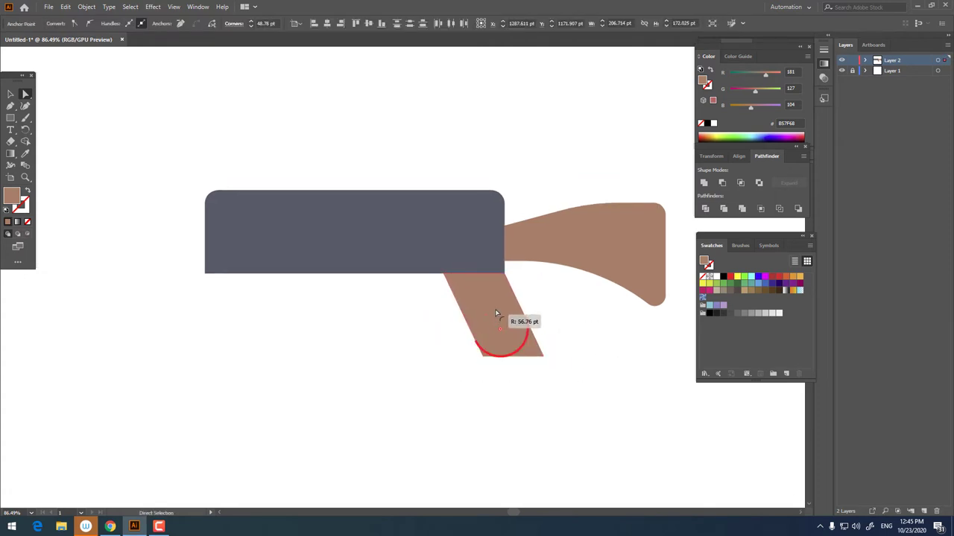
# - Round the grip's bottom corners with moderate rounding
pyautogui.moveTo(496, 313); pyautogui.dragTo(497, 313)
pyautogui.press('v')
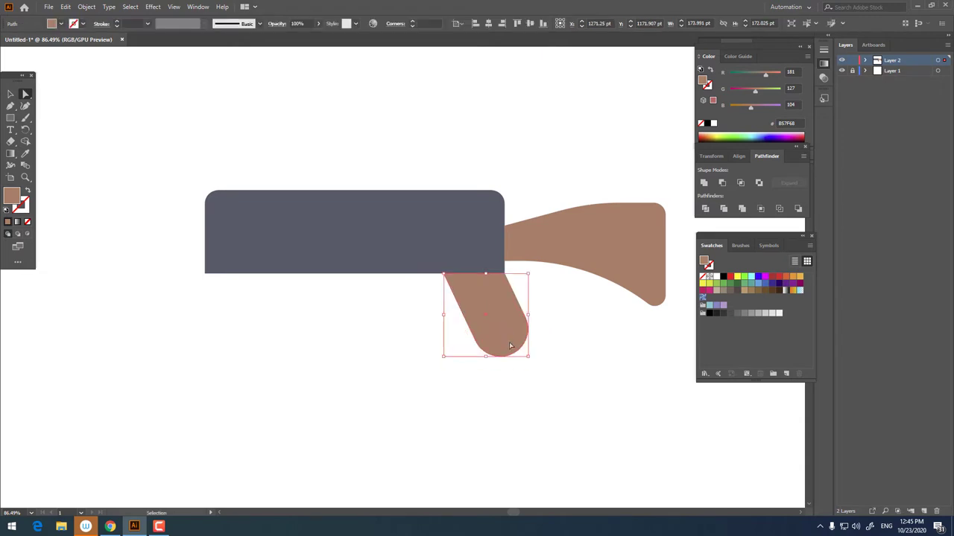
pyautogui.moveTo(502, 333); pyautogui.dragTo(536, 383)
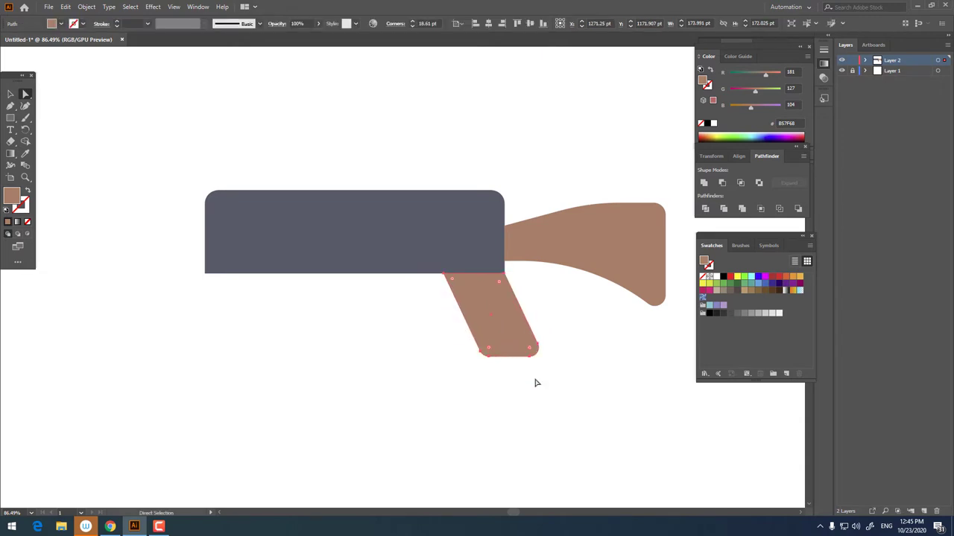
pyautogui.hotkey('ctrl', '0')
pyautogui.moveTo(433, 338); pyautogui.dragTo(505, 296)
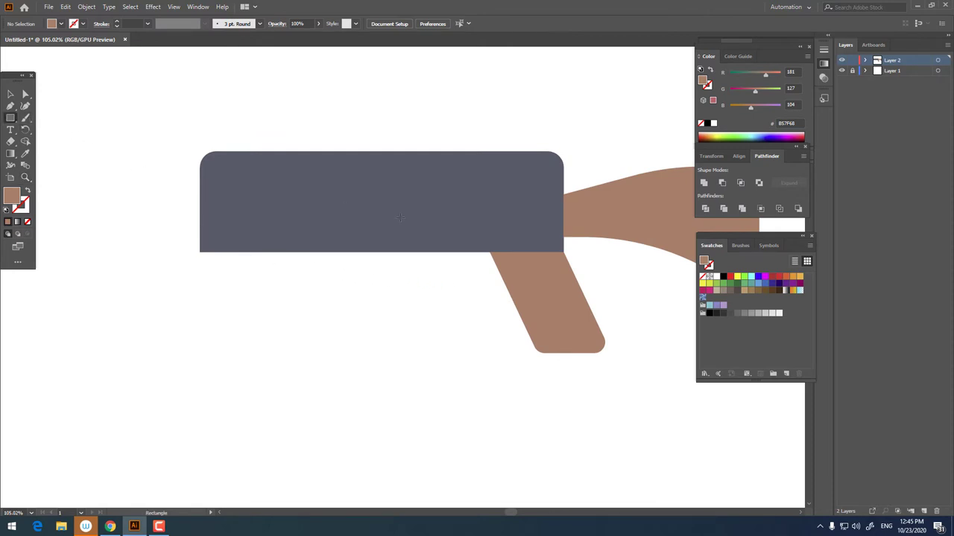
# - Draw a trigger-guard rectangle with no fill and a 12 pt dark grey outline
pyautogui.moveTo(435, 229); pyautogui.dragTo(519, 294)
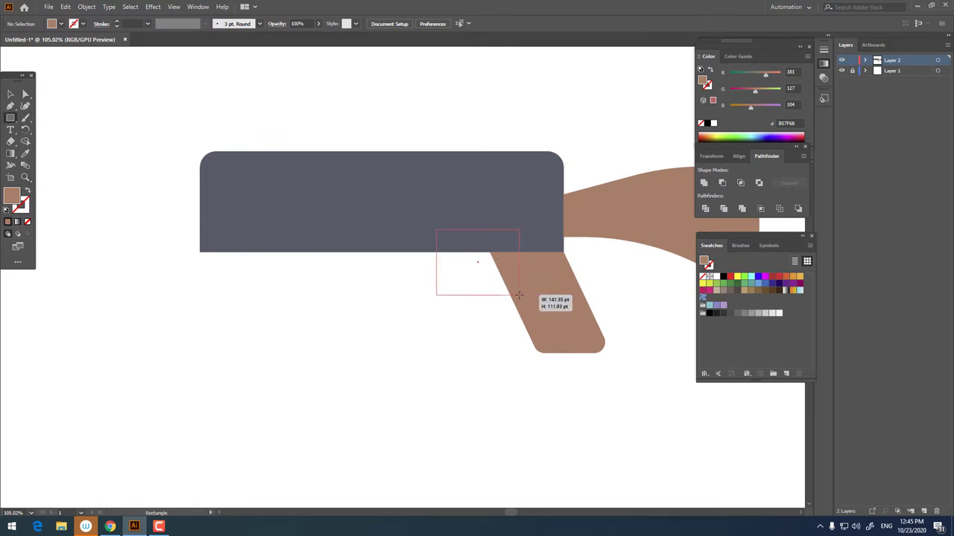
pyautogui.click(24, 155)
pyautogui.click(313, 212)
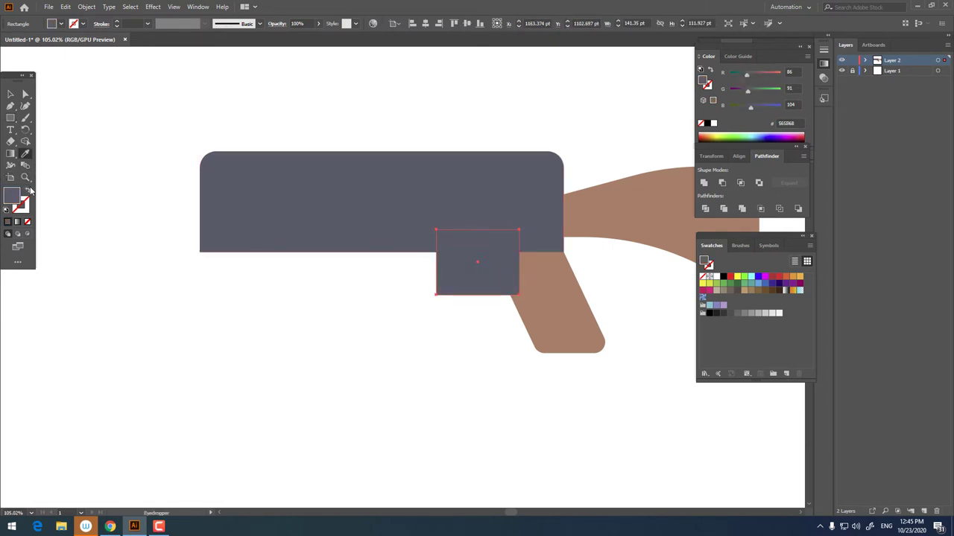
pyautogui.click(27, 191)
pyautogui.click(9, 96)
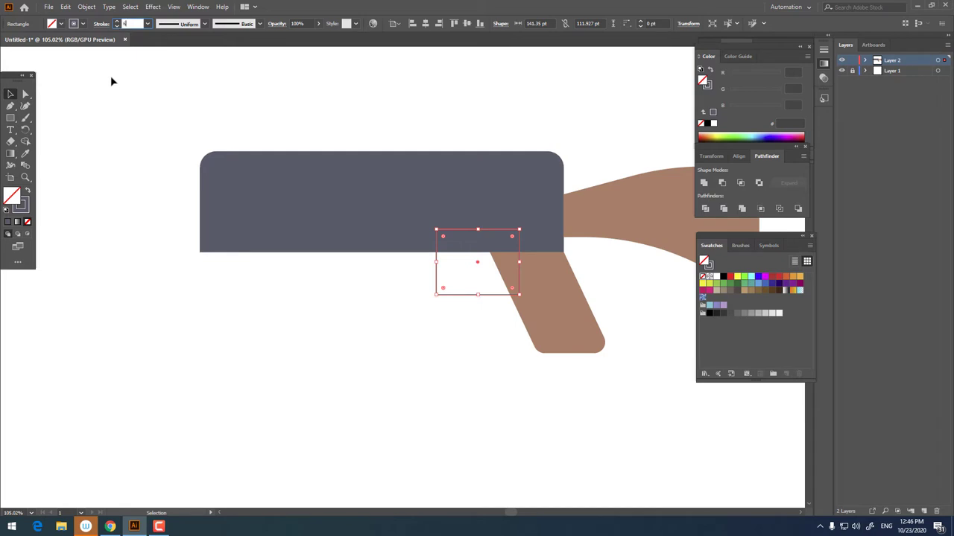
pyautogui.press('Return')
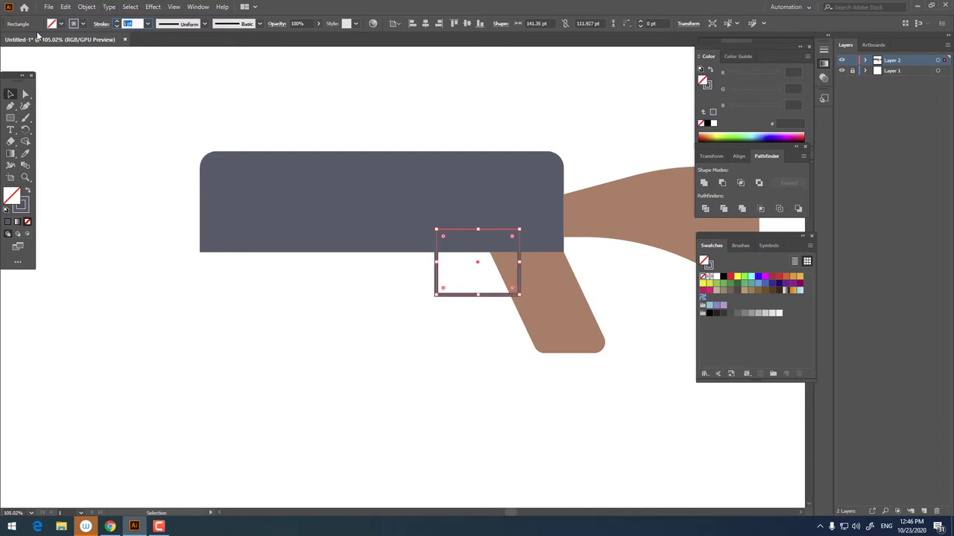
pyautogui.write('12')
pyautogui.press('Return')
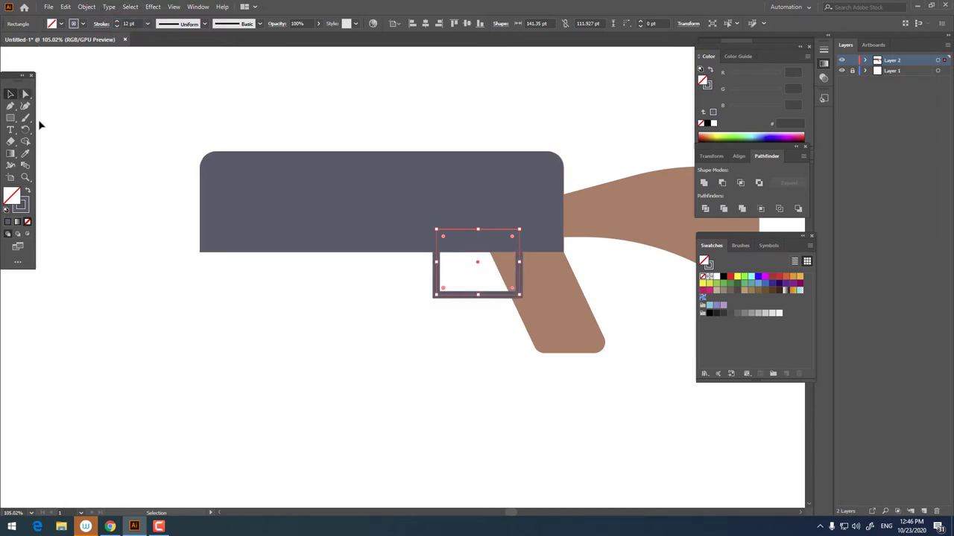
# - Slant the guard's bottom-left corner and send it to the back
pyautogui.click(25, 94)
pyautogui.moveTo(443, 299); pyautogui.dragTo(450, 298)
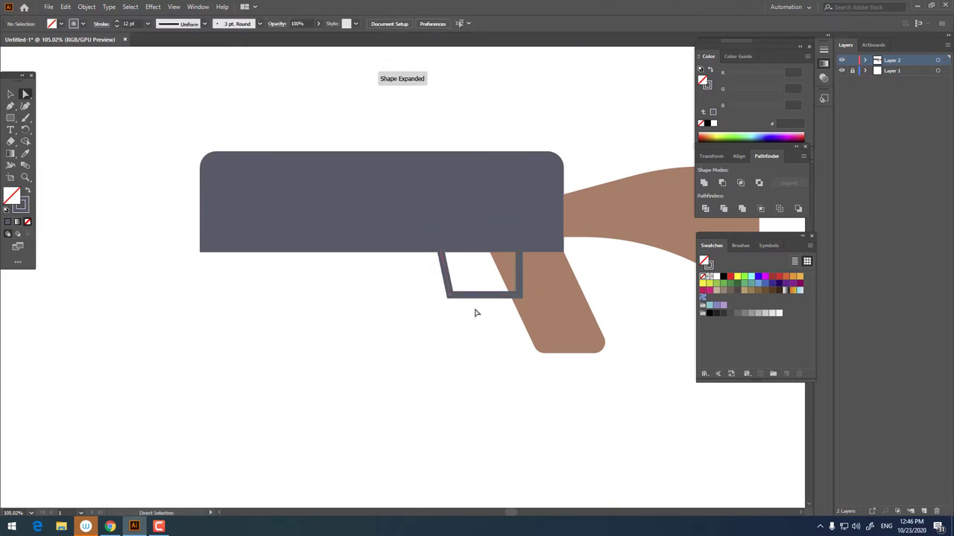
pyautogui.click(11, 95)
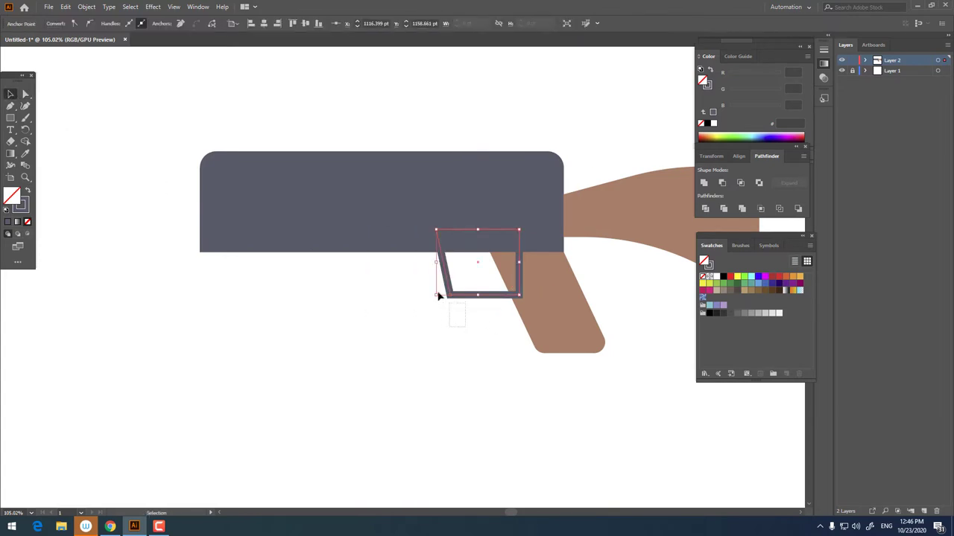
pyautogui.rightClick(460, 289)
pyautogui.moveTo(488, 455)
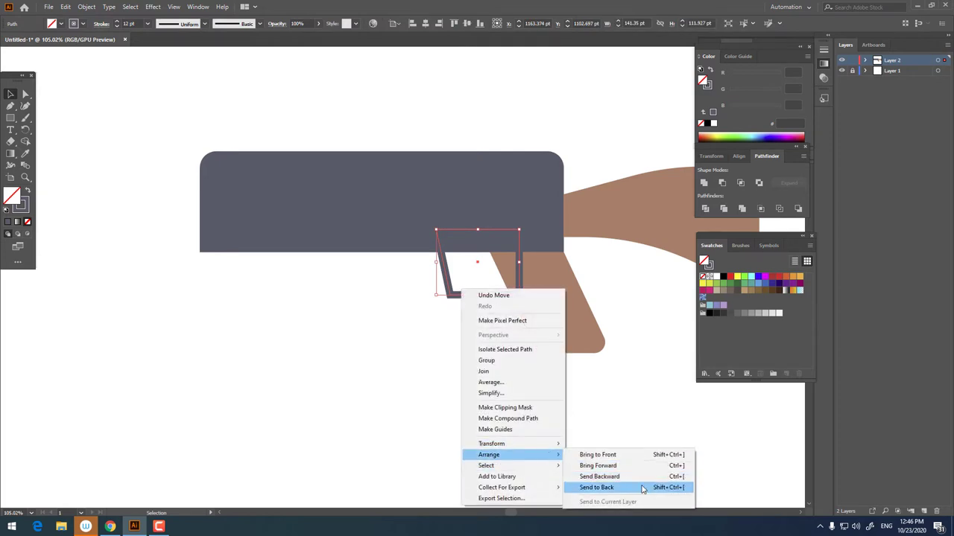
pyautogui.click(643, 489)
# - Round the trigger guard's lower-left corner
pyautogui.press('z')
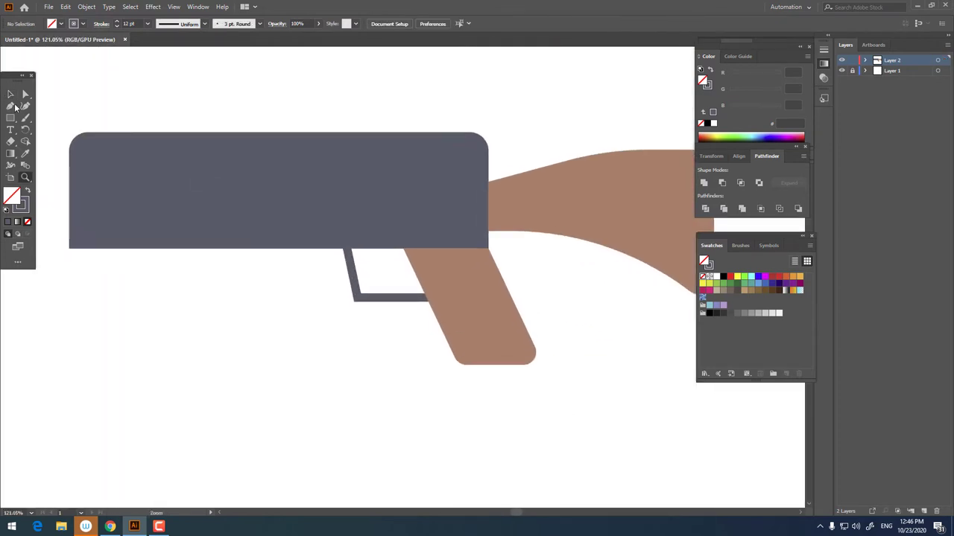
pyautogui.click(347, 295)
pyautogui.moveTo(344, 223); pyautogui.dragTo(333, 223)
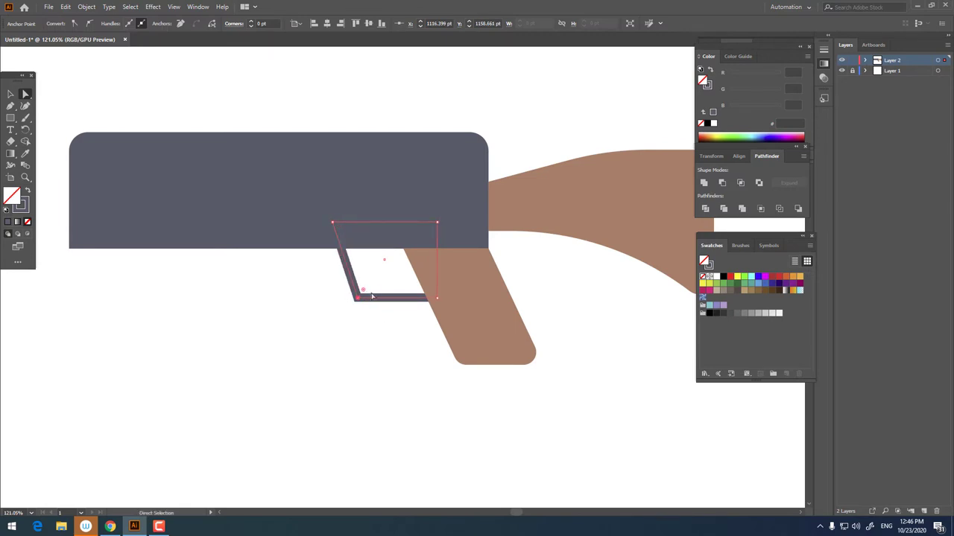
pyautogui.moveTo(371, 289); pyautogui.dragTo(372, 290)
pyautogui.click(445, 364)
pyautogui.click(390, 326)
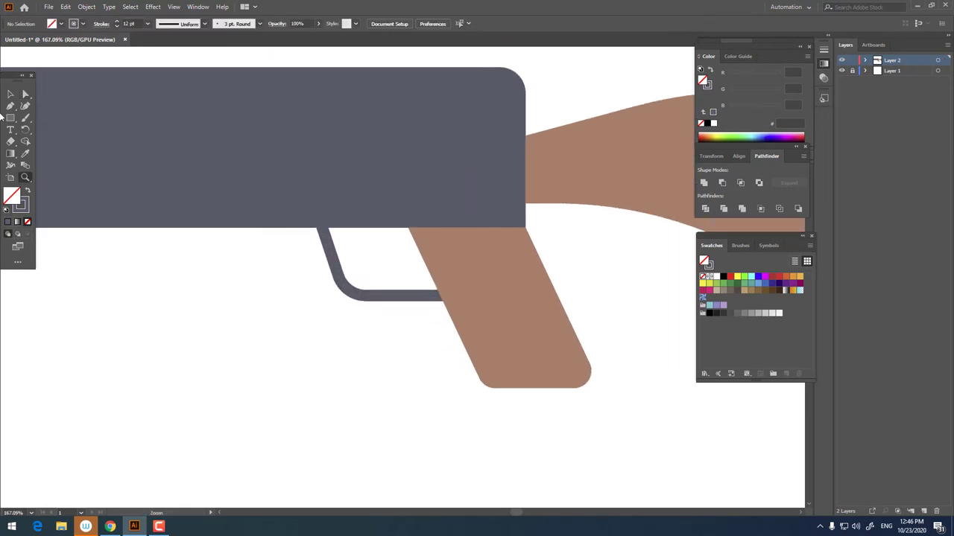
# - Draw a curved hook-shaped trigger and make it solid dark grey without outline
pyautogui.moveTo(388, 268); pyautogui.dragTo(313, 280)
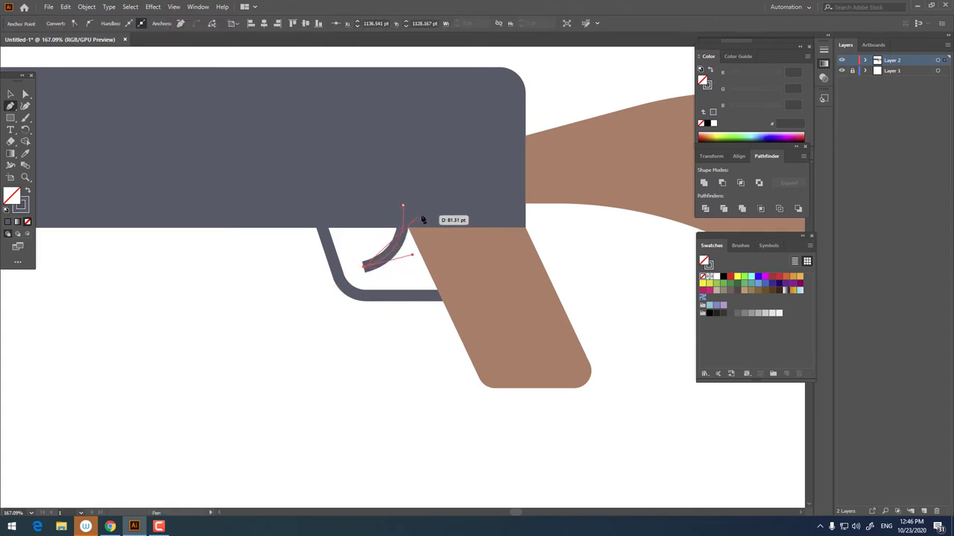
pyautogui.click(433, 211)
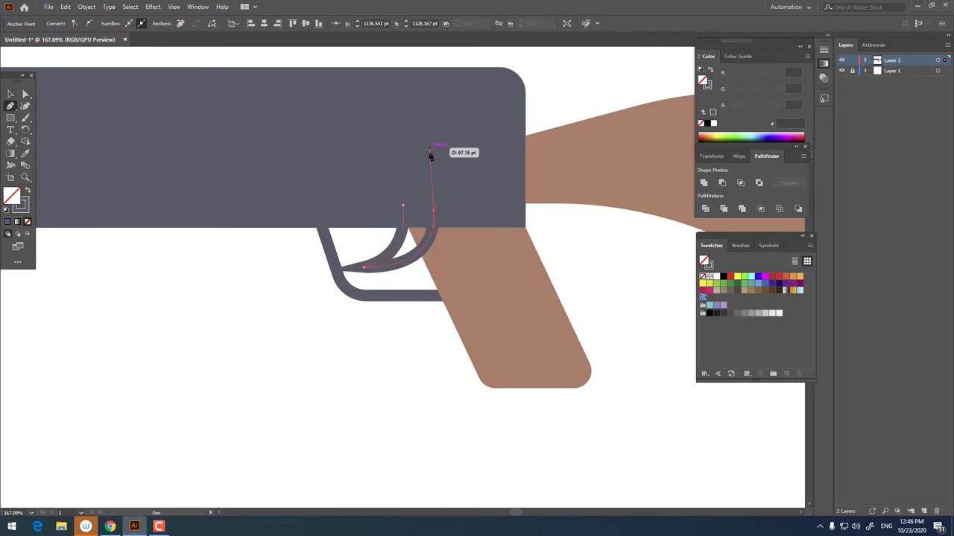
pyautogui.moveTo(438, 149); pyautogui.dragTo(429, 148)
pyautogui.click(25, 193)
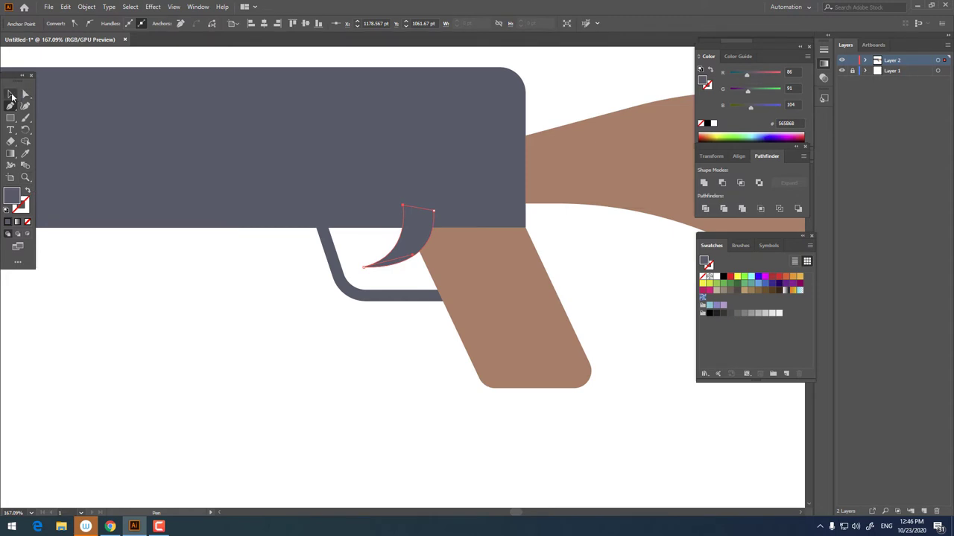
# - Rotate the trigger slightly and send it behind the gun body
pyautogui.click(11, 94)
pyautogui.click(416, 255)
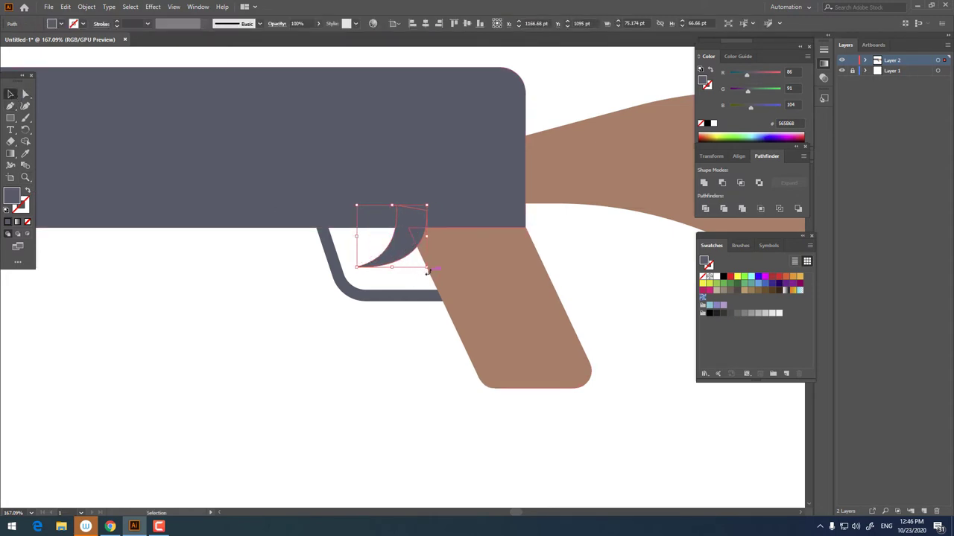
pyautogui.press('a')
pyautogui.moveTo(428, 273); pyautogui.dragTo(437, 266)
pyautogui.rightClick(390, 246)
pyautogui.moveTo(418, 412)
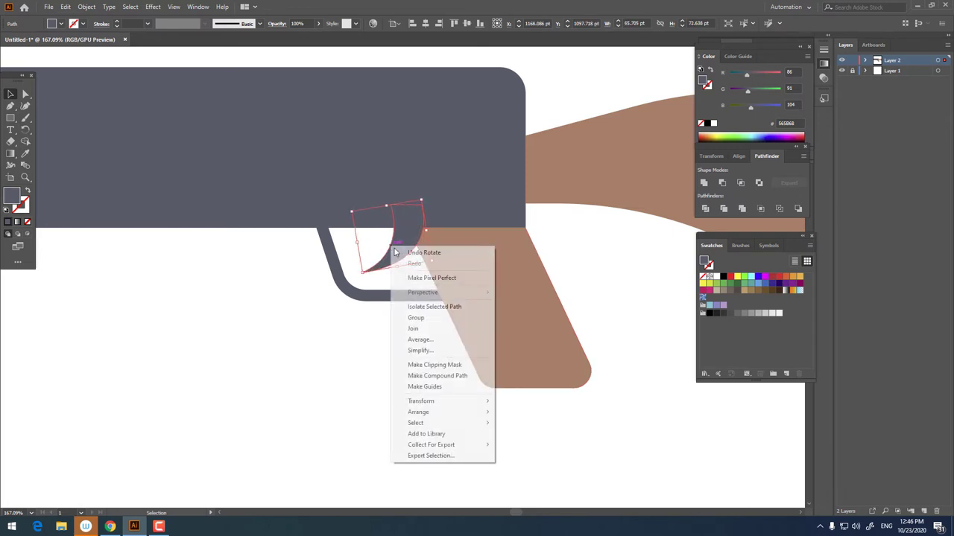
pyautogui.click(553, 446)
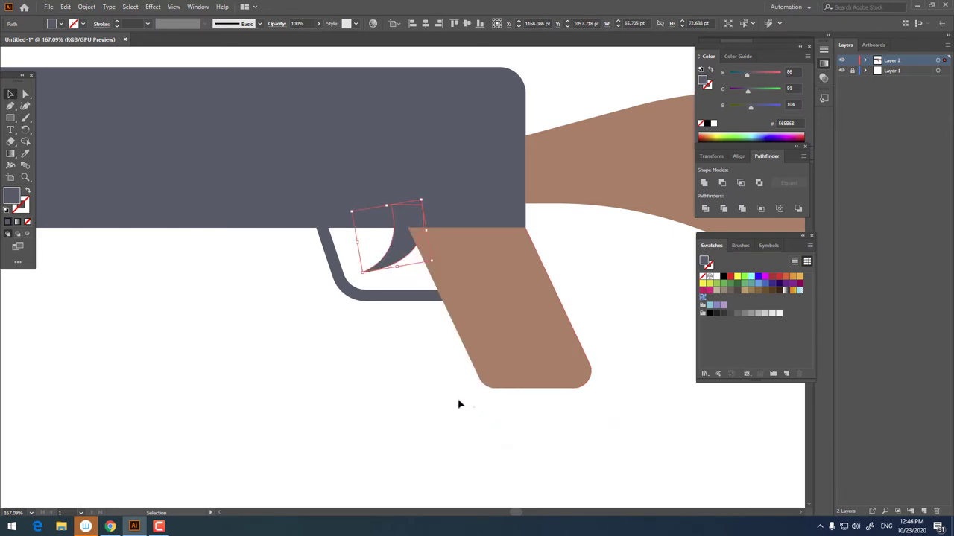
# - Nudge the trigger slightly left, then select the trigger guard and trigger together
pyautogui.click(457, 402)
pyautogui.press('z')
pyautogui.moveTo(457, 402)
pyautogui.mouseDown()
pyautogui.moveTo(202, 336)
pyautogui.moveTo(374, 371)
pyautogui.mouseUp()
pyautogui.click(10, 94)
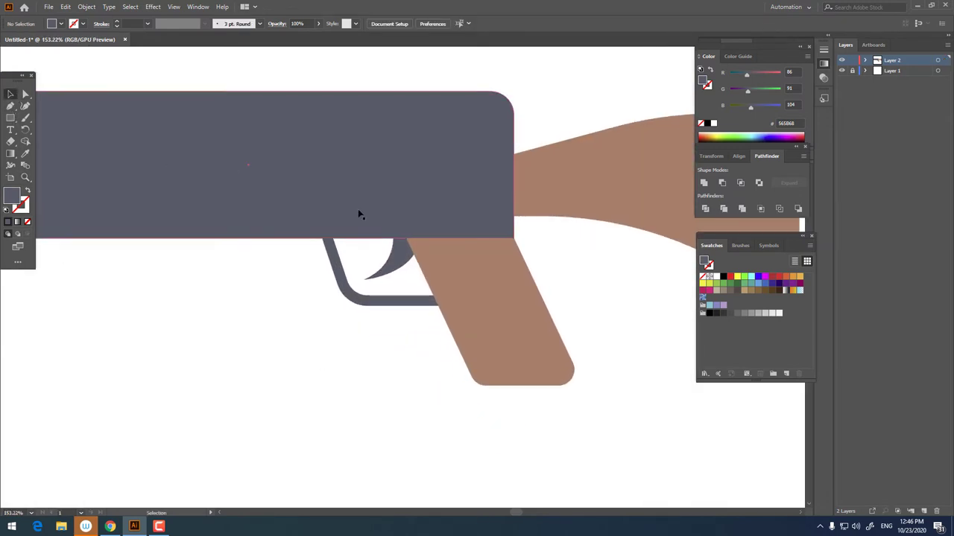
pyautogui.moveTo(408, 254); pyautogui.dragTo(395, 253)
pyautogui.click(400, 319)
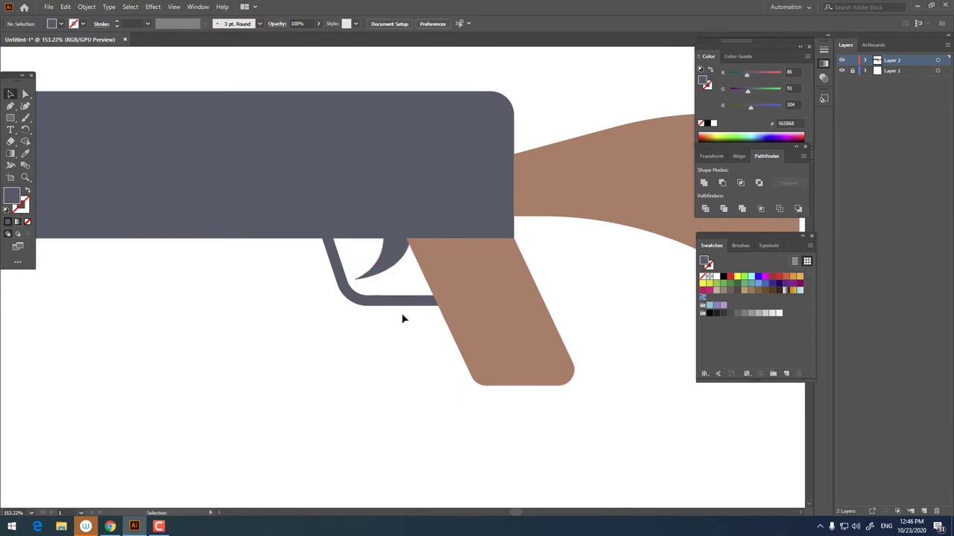
pyautogui.moveTo(400, 320); pyautogui.dragTo(207, 191)
pyautogui.click(86, 7)
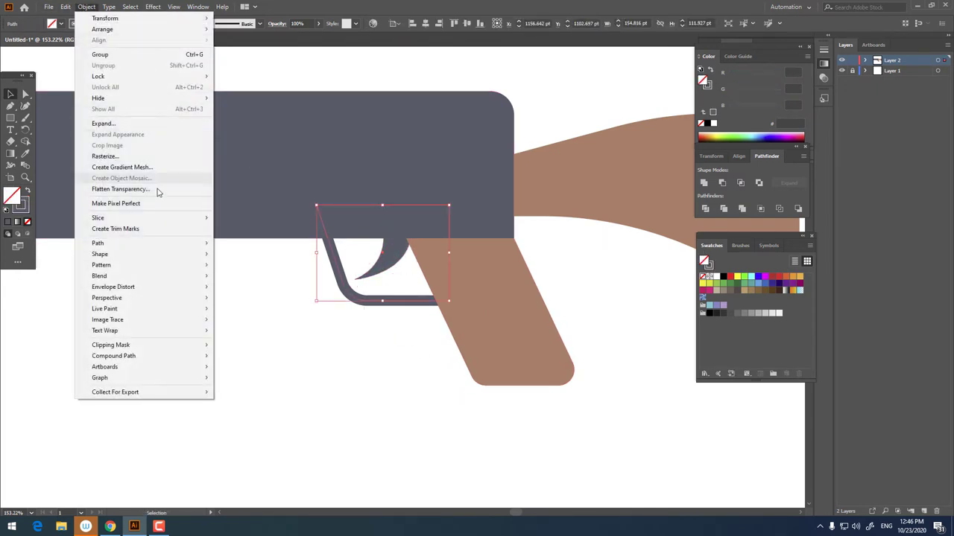
pyautogui.click(156, 126)
pyautogui.click(439, 301)
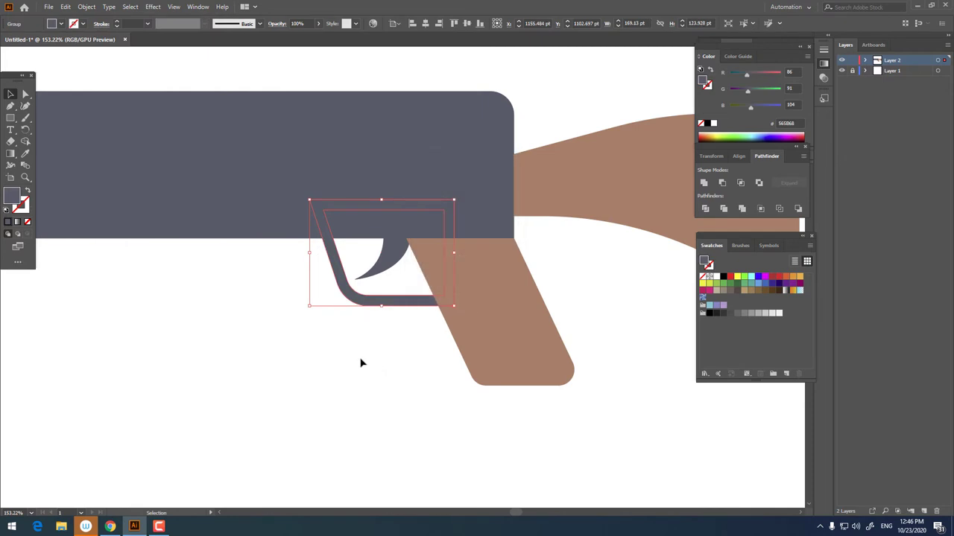
pyautogui.keyDown('shift'); pyautogui.click(350, 229); pyautogui.keyUp('shift')
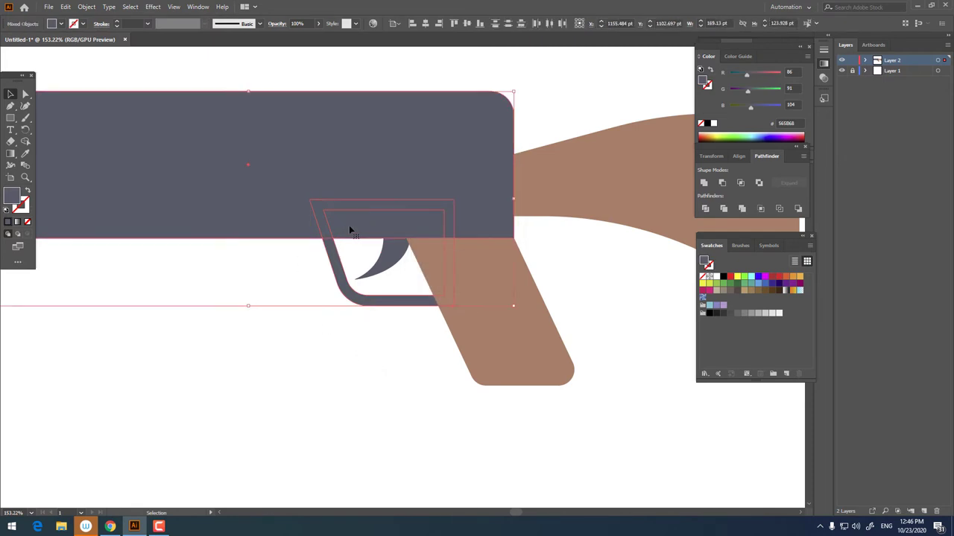
pyautogui.click(706, 183)
pyautogui.click(336, 368)
pyautogui.press('z')
pyautogui.moveTo(336, 368)
pyautogui.mouseDown()
pyautogui.moveTo(377, 327)
pyautogui.moveTo(384, 338)
pyautogui.mouseUp()
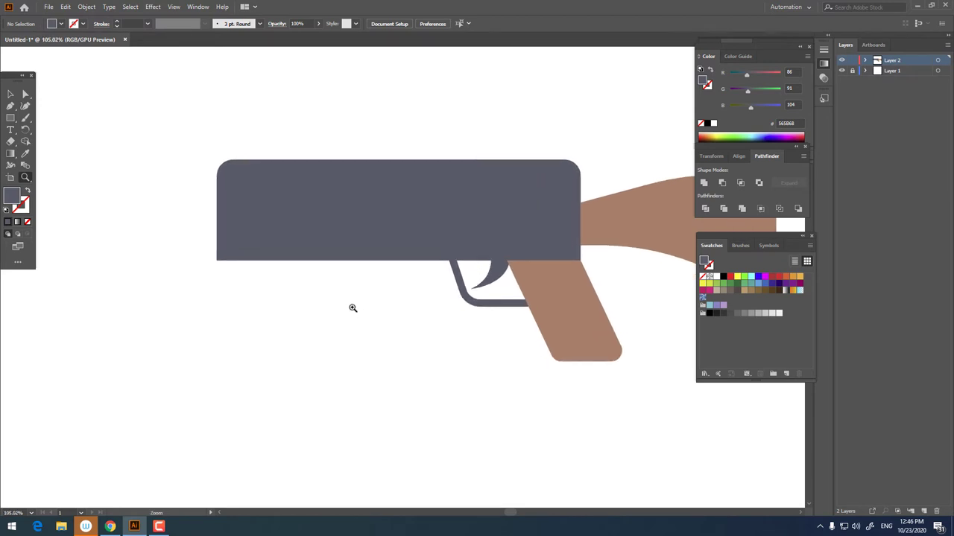
pyautogui.moveTo(351, 309); pyautogui.dragTo(335, 289)
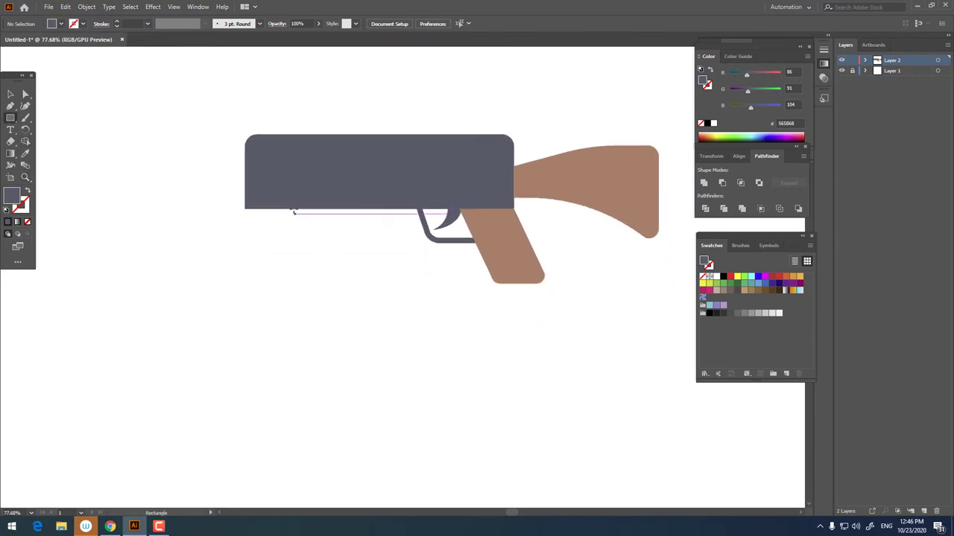
# - Draw a tall magazine rectangle and apply an Arc warp with about -42% bend
pyautogui.moveTo(293, 210); pyautogui.dragTo(354, 398)
pyautogui.click(8, 95)
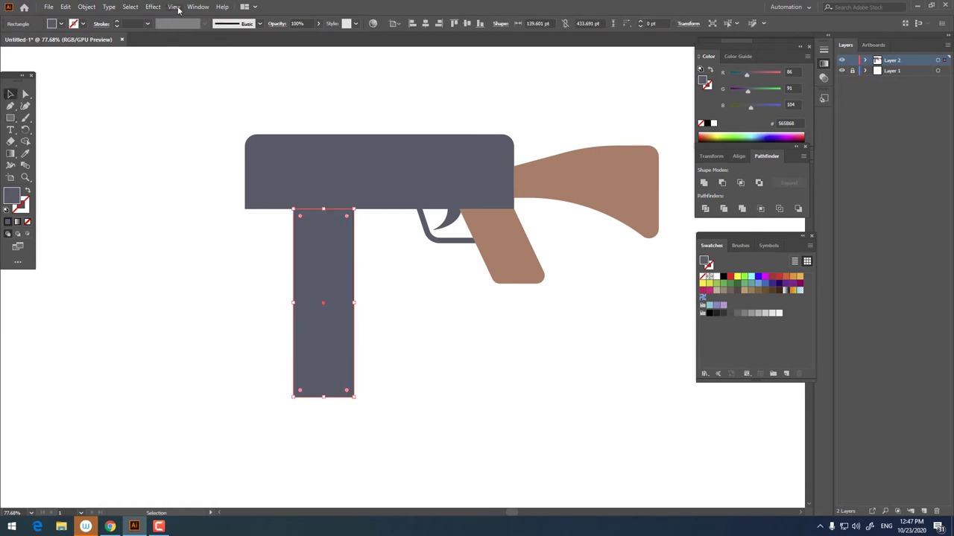
pyautogui.click(153, 7)
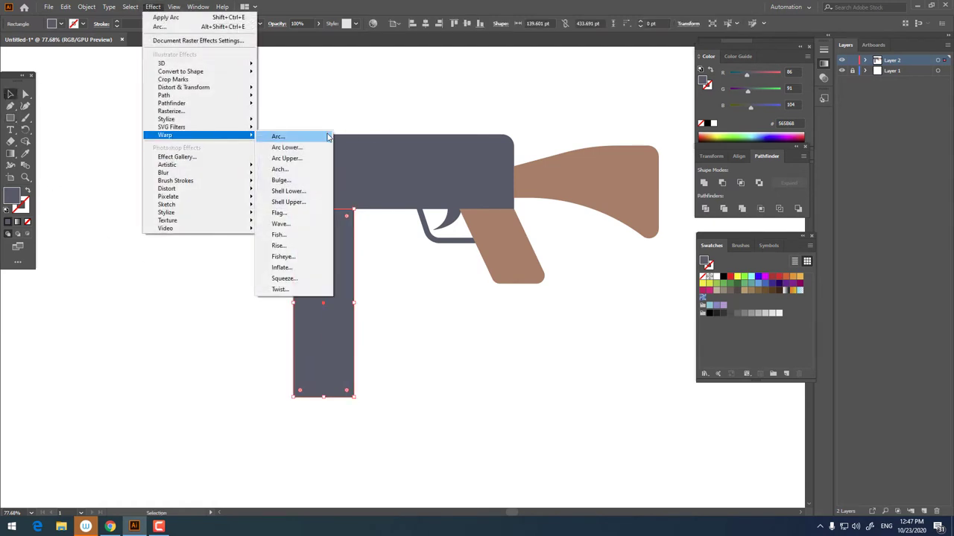
pyautogui.click(291, 133)
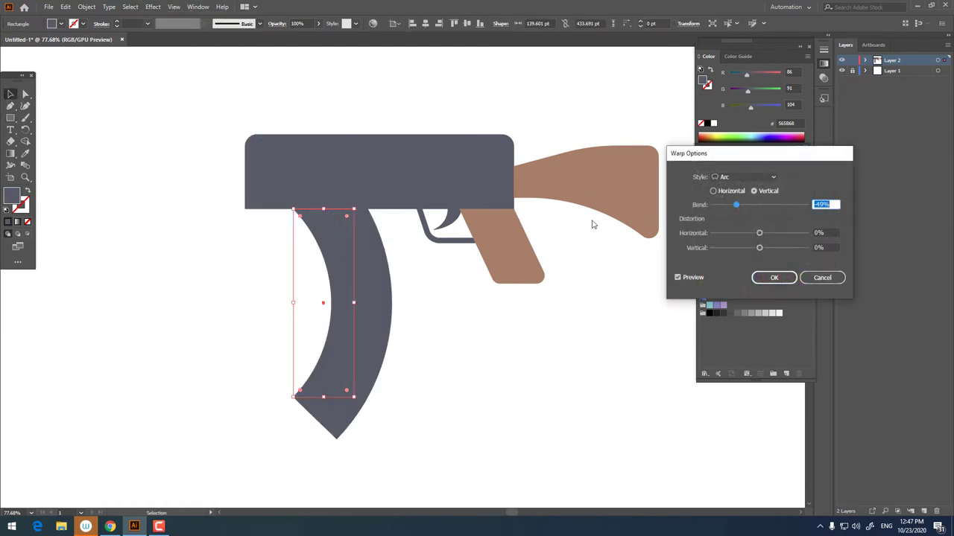
pyautogui.moveTo(780, 209)
pyautogui.mouseDown()
pyautogui.moveTo(734, 211)
pyautogui.moveTo(742, 206)
pyautogui.mouseUp()
pyautogui.click(774, 277)
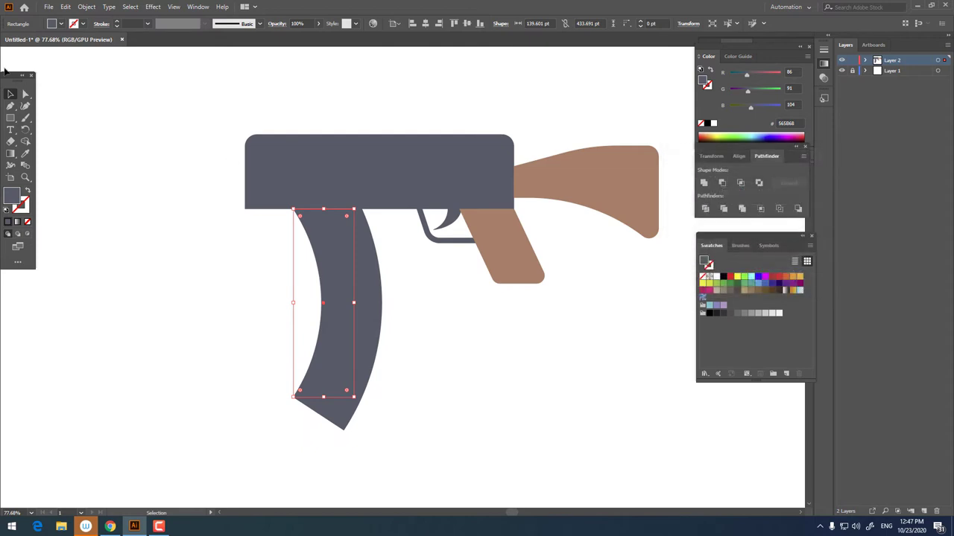
# - Expand the warped magazine's appearance into a plain path
pyautogui.click(87, 6)
pyautogui.click(119, 134)
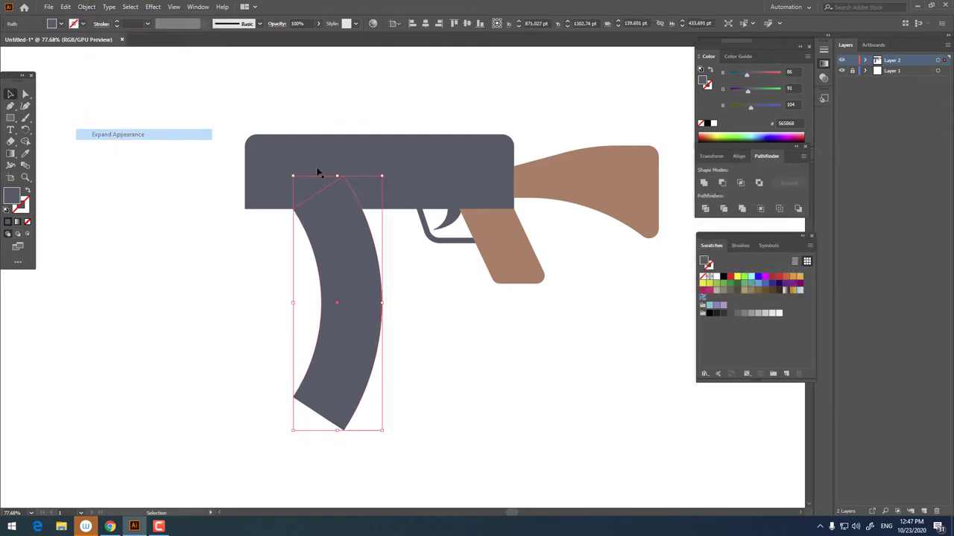
pyautogui.click(87, 7)
pyautogui.click(119, 124)
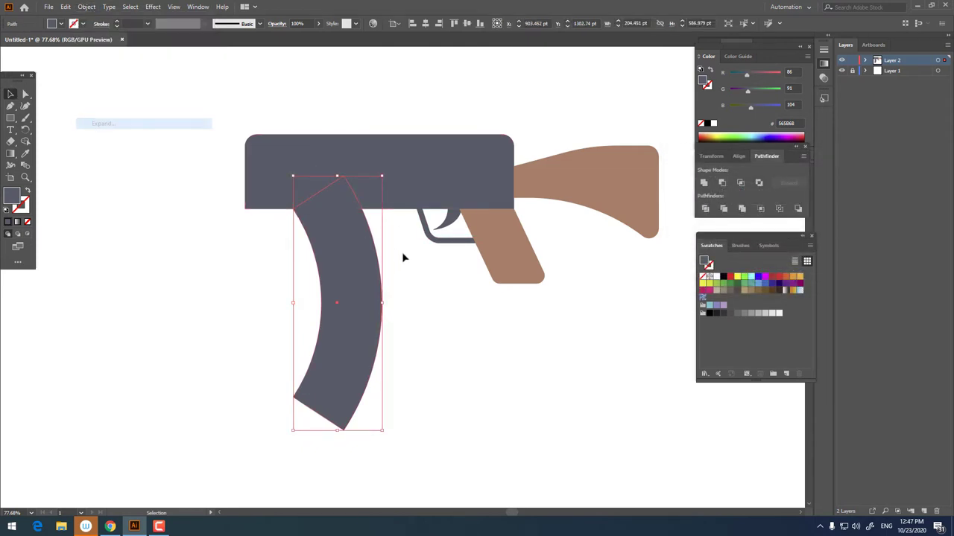
# - Rotate, scale down and position the magazine to tilt forward under the receiver
pyautogui.moveTo(386, 436); pyautogui.dragTo(320, 441)
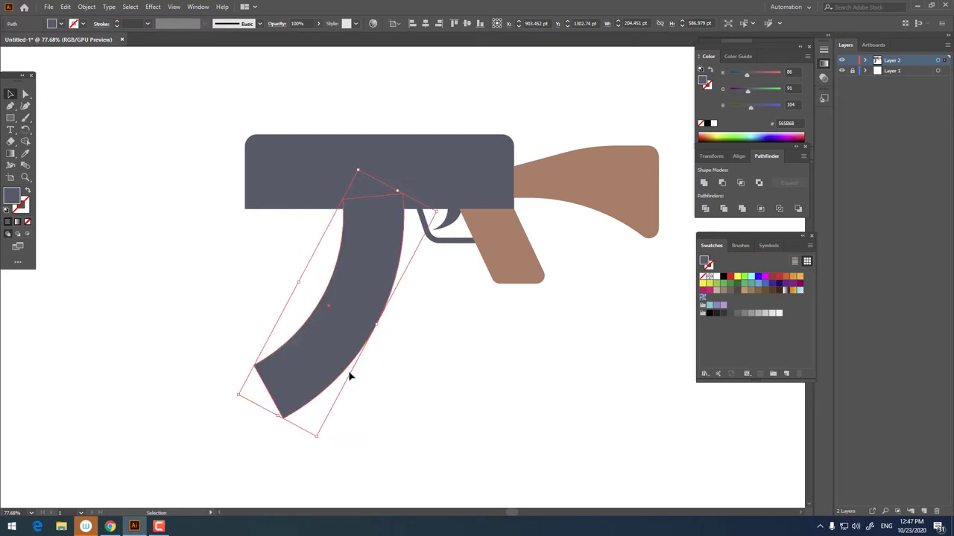
pyautogui.moveTo(368, 306); pyautogui.dragTo(320, 288)
pyautogui.click(397, 360)
pyautogui.click(342, 278)
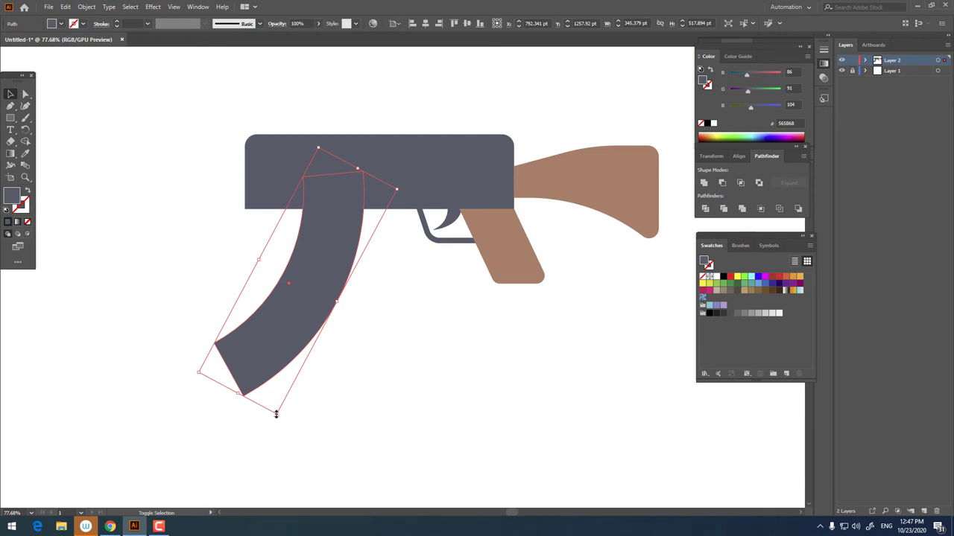
pyautogui.moveTo(275, 413); pyautogui.dragTo(276, 365)
pyautogui.moveTo(291, 291); pyautogui.dragTo(298, 276)
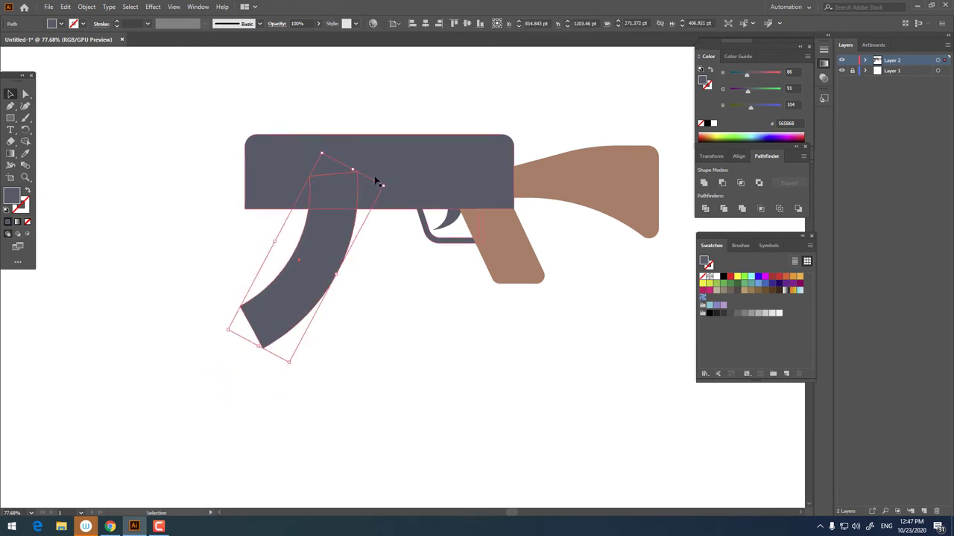
pyautogui.moveTo(394, 190); pyautogui.dragTo(419, 198)
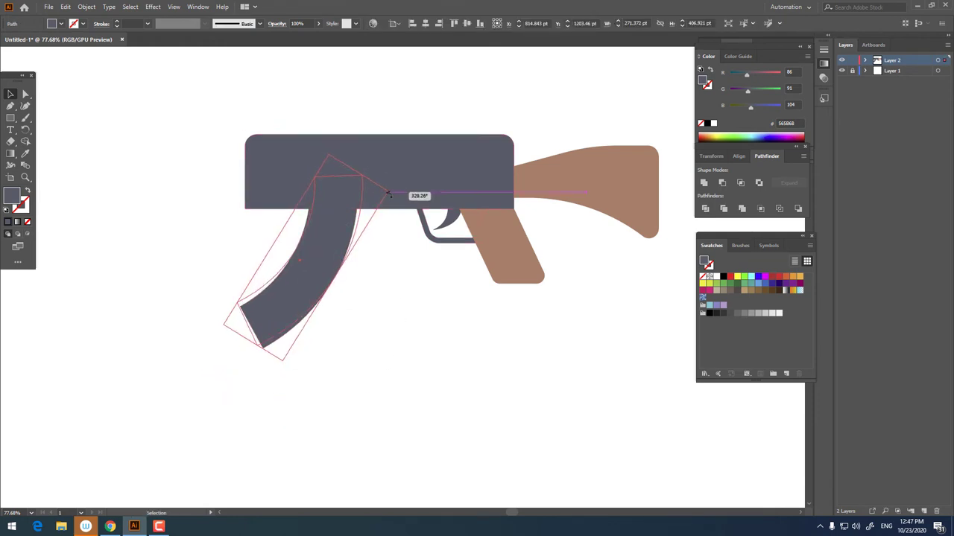
pyautogui.click(421, 332)
pyautogui.press('z')
pyautogui.moveTo(421, 333)
pyautogui.mouseDown()
pyautogui.moveTo(293, 352)
pyautogui.moveTo(421, 357)
pyautogui.mouseUp()
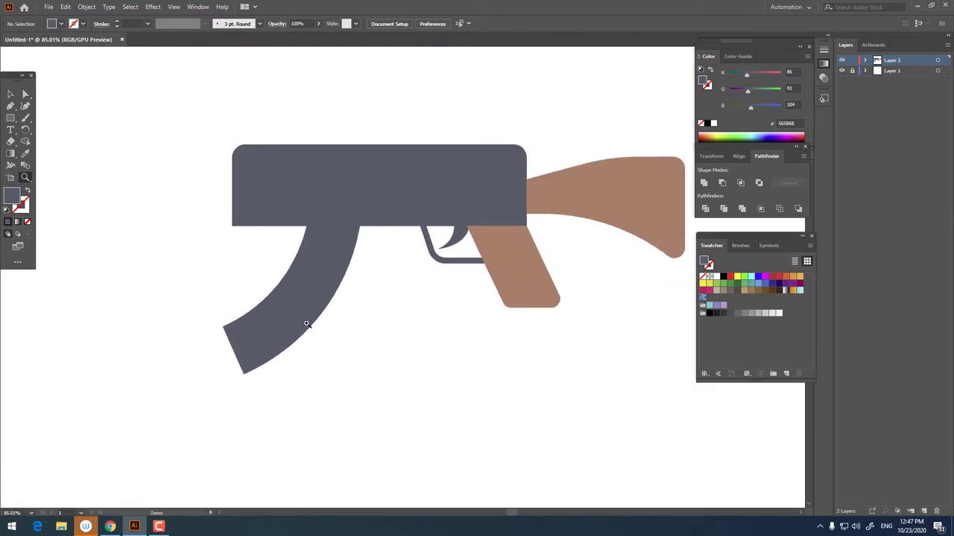
# - Nudge the curved magazine slightly to the right under the receiver
pyautogui.moveTo(354, 293)
pyautogui.mouseDown()
pyautogui.moveTo(304, 403)
pyautogui.moveTo(266, 414)
pyautogui.mouseUp()
pyautogui.click(415, 339)
pyautogui.press('z')
pyautogui.moveTo(416, 339); pyautogui.dragTo(246, 311)
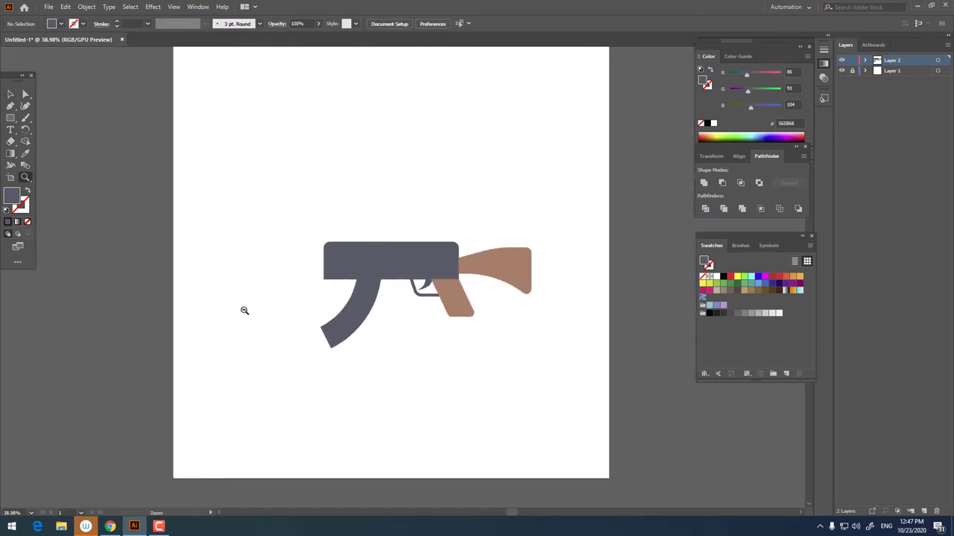
pyautogui.click(393, 297)
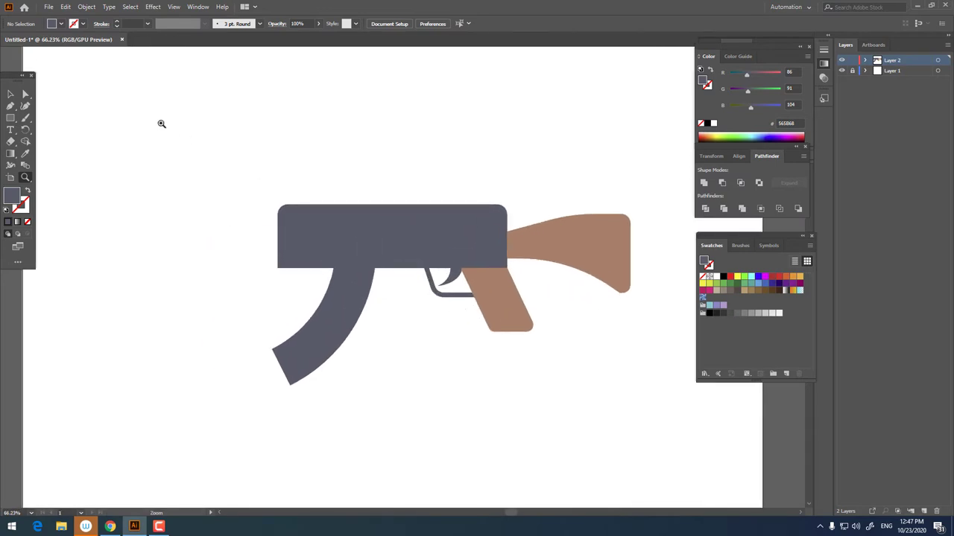
pyautogui.moveTo(337, 313); pyautogui.dragTo(352, 313)
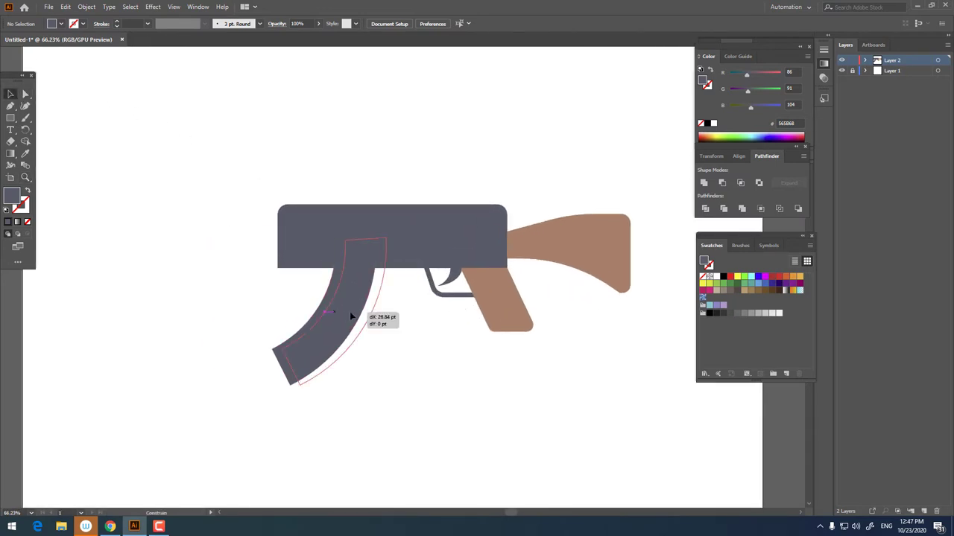
# - Shorten the receiver by dragging its left anchor points rightward with Direct Selection
pyautogui.click(281, 239)
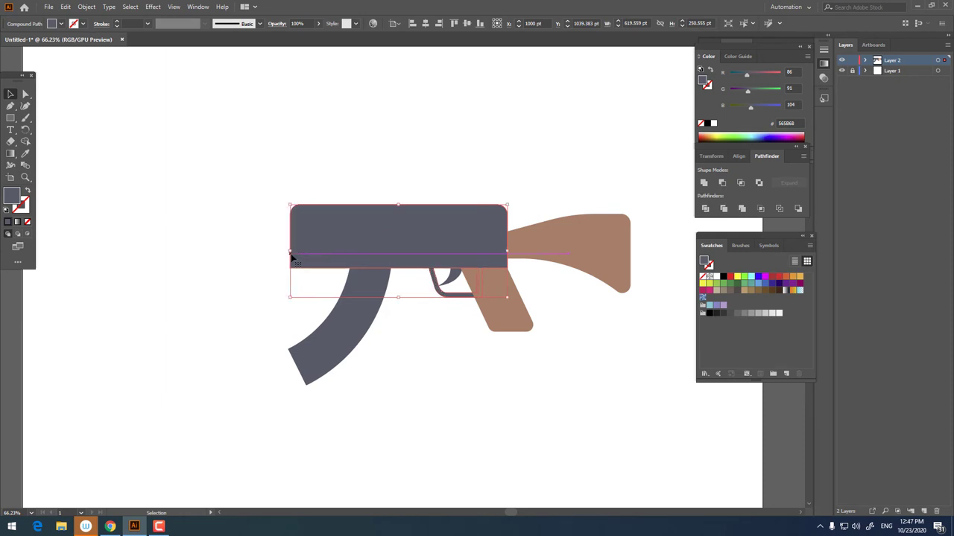
pyautogui.click(466, 393)
pyautogui.press('z')
pyautogui.click(231, 260)
pyautogui.press('a')
pyautogui.moveTo(142, 105)
pyautogui.mouseDown()
pyautogui.moveTo(270, 206)
pyautogui.moveTo(288, 272)
pyautogui.mouseUp()
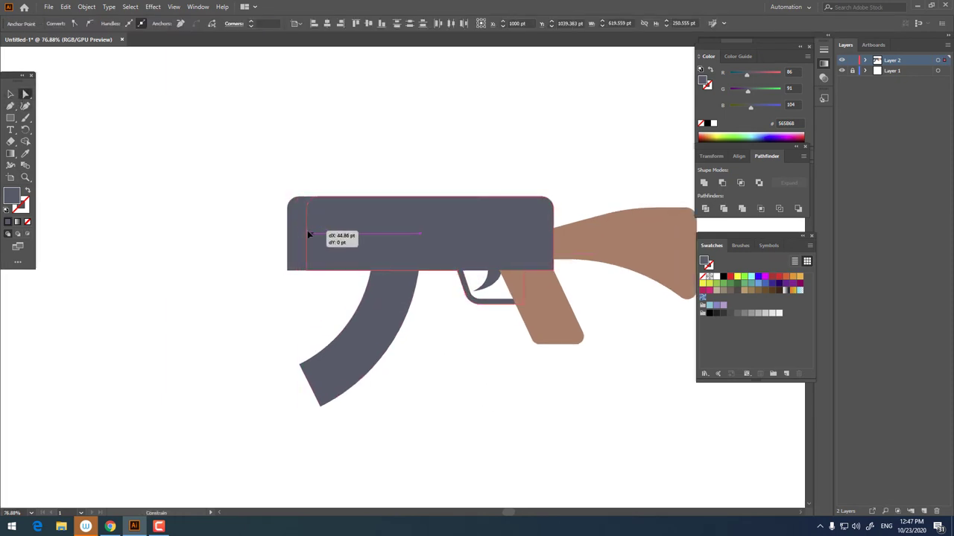
pyautogui.moveTo(287, 233); pyautogui.dragTo(308, 231)
pyautogui.click(526, 387)
pyautogui.press('z')
pyautogui.moveTo(526, 388)
pyautogui.mouseDown()
pyautogui.moveTo(387, 340)
pyautogui.moveTo(425, 341)
pyautogui.mouseUp()
pyautogui.click(425, 341)
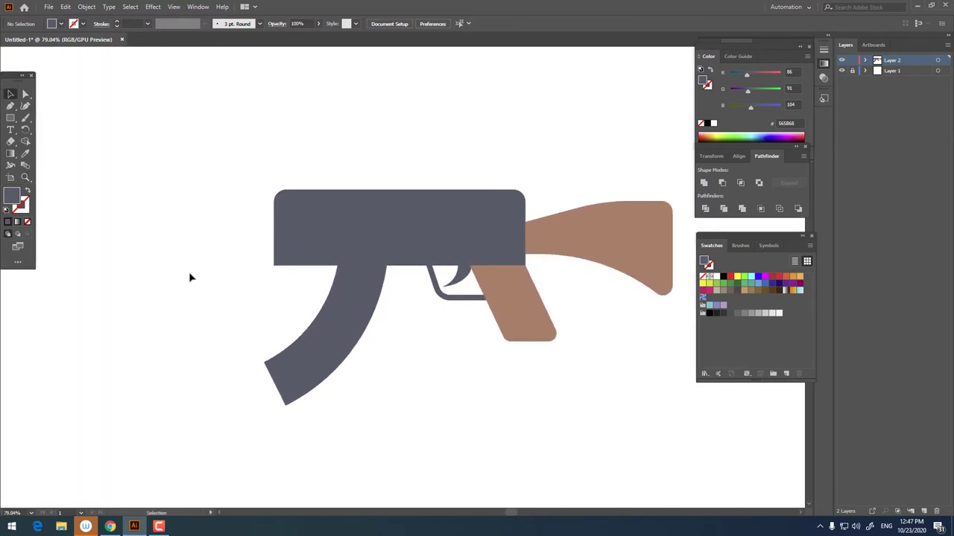
# - Draw a long barrel rectangle in front of the receiver, align it, and make it thinner
pyautogui.click(10, 118)
pyautogui.moveTo(253, 221); pyautogui.dragTo(320, 233)
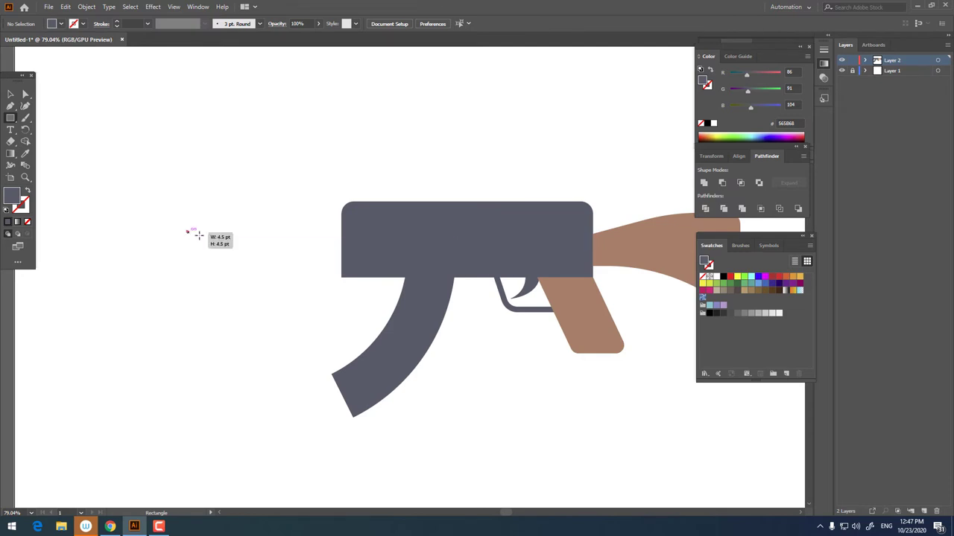
pyautogui.moveTo(198, 235); pyautogui.dragTo(423, 250)
pyautogui.click(11, 95)
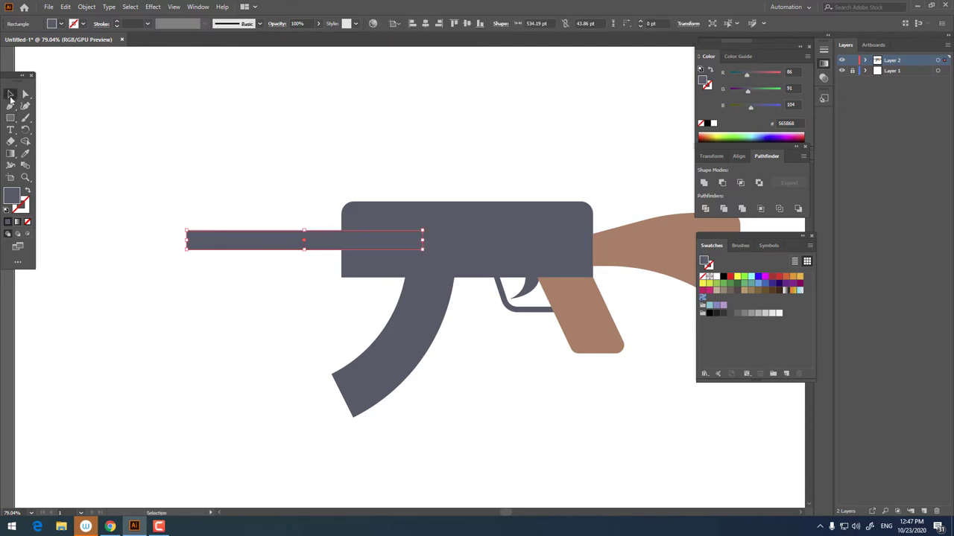
pyautogui.click(466, 24)
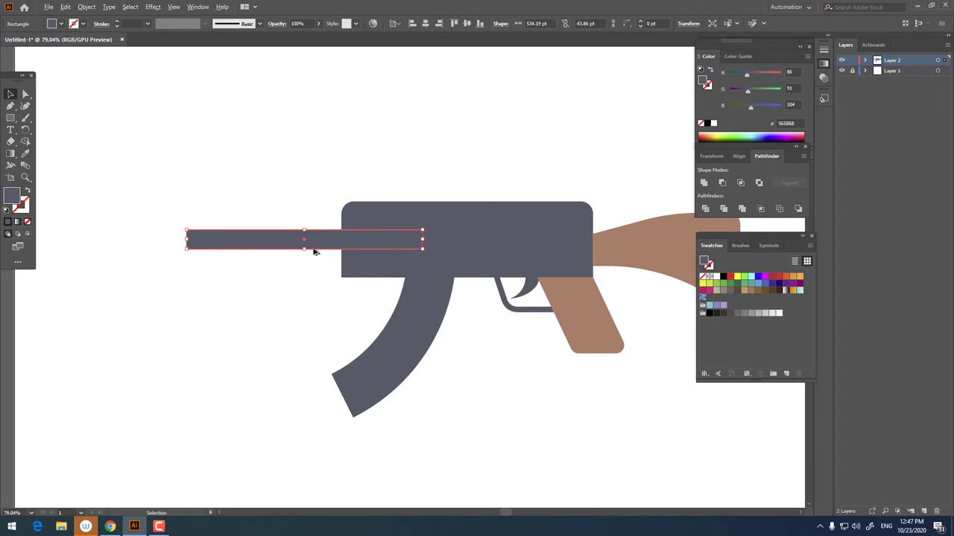
pyautogui.click(219, 234)
pyautogui.moveTo(305, 251)
pyautogui.mouseDown()
pyautogui.moveTo(311, 246)
pyautogui.moveTo(313, 262)
pyautogui.mouseUp()
# - Add a block at the barrel's front tip, nudged down onto the barrel centre
pyautogui.scroll(2, 219, 234)
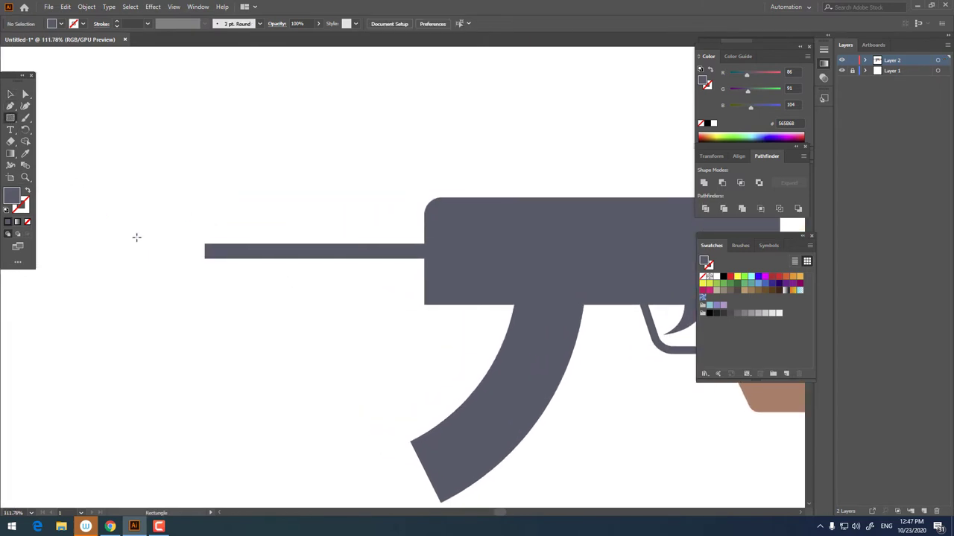
pyautogui.moveTo(127, 228); pyautogui.dragTo(215, 267)
pyautogui.click(12, 95)
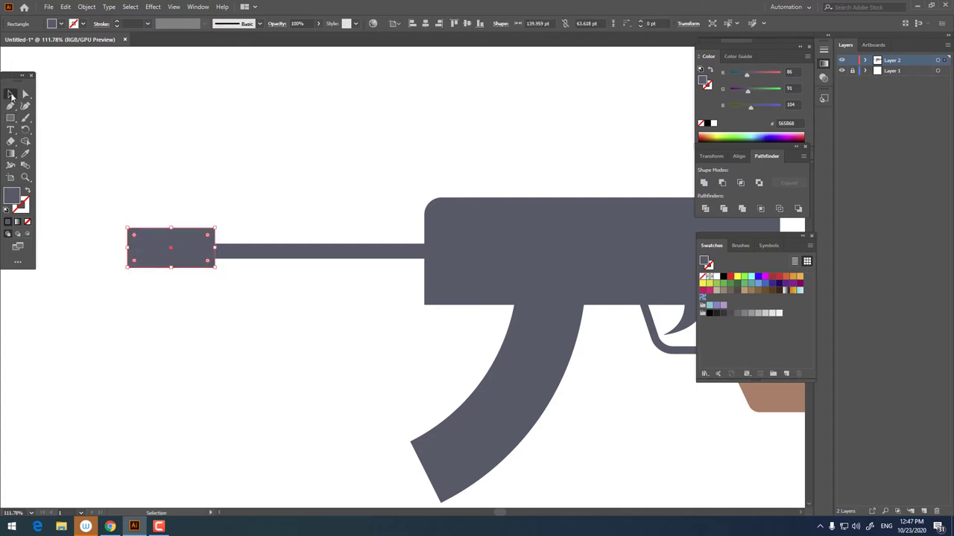
pyautogui.press('Down')
pyautogui.press('Down')
pyautogui.press('Down')
pyautogui.hotkey('ctrl', 'shift', 'a')
pyautogui.press('z')
pyautogui.moveTo(264, 261); pyautogui.dragTo(254, 184)
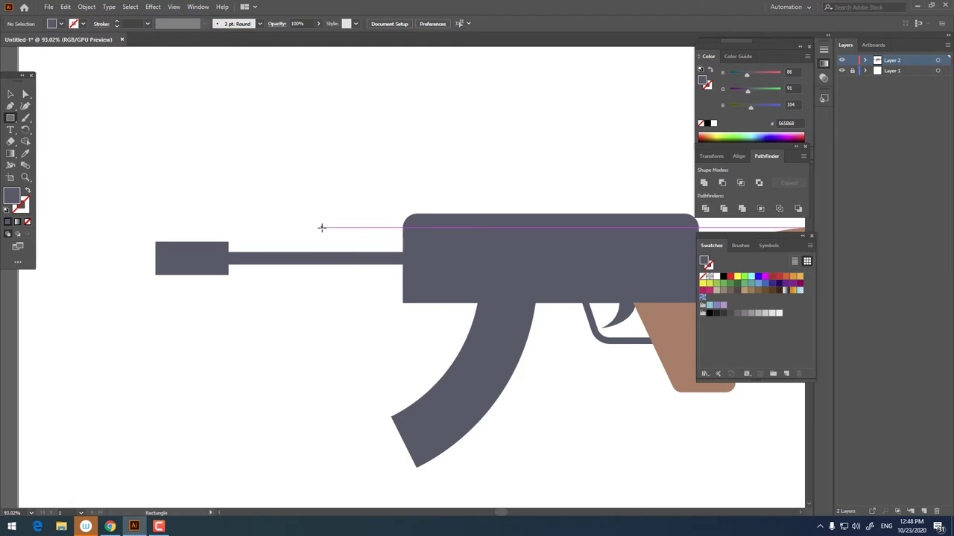
# - Draw a gas tube rectangle above the barrel with a 32.56 pt rounded top-left corner
pyautogui.moveTo(322, 228); pyautogui.dragTo(500, 258)
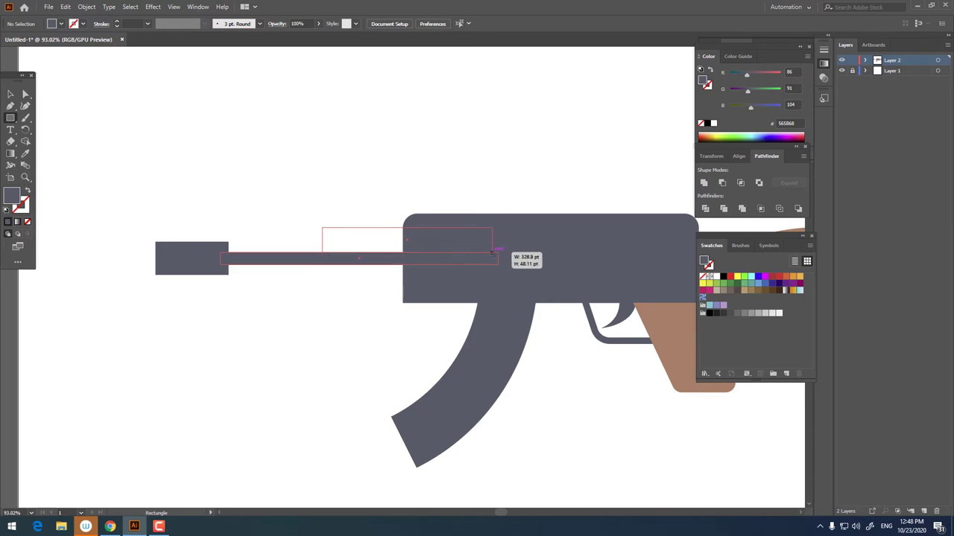
pyautogui.moveTo(500, 258); pyautogui.dragTo(497, 251)
pyautogui.scroll(1, 440, 251)
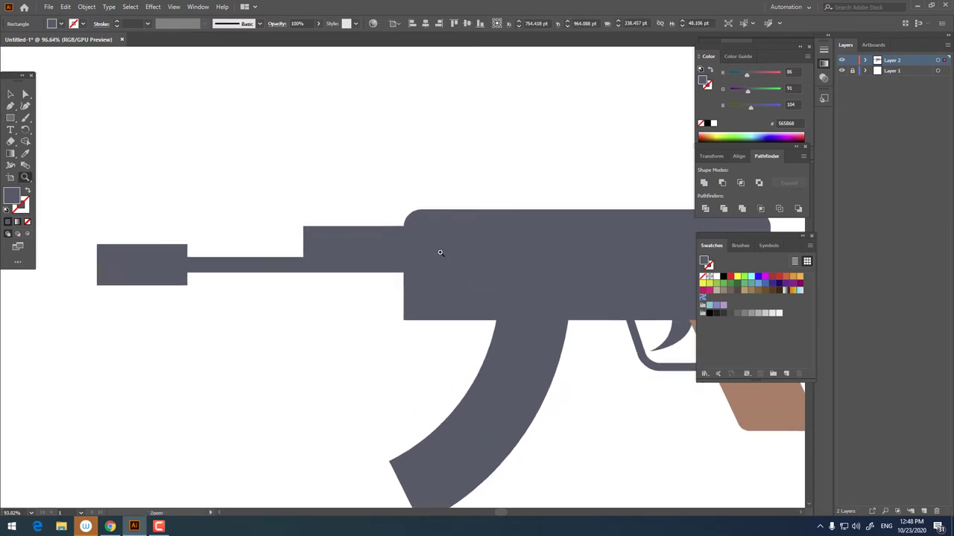
pyautogui.scroll(-3, 262, 238)
pyautogui.scroll(2, 262, 238)
pyautogui.click(25, 94)
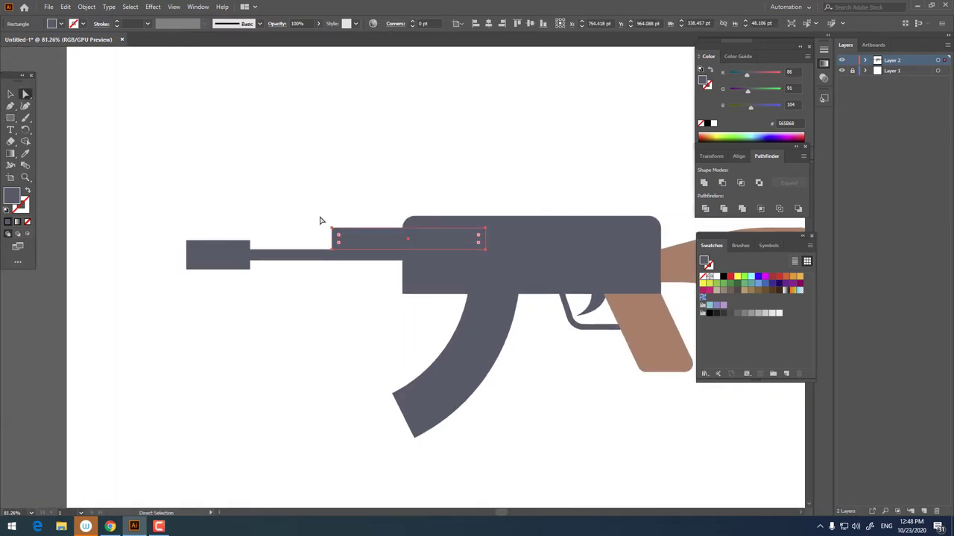
pyautogui.moveTo(351, 231); pyautogui.dragTo(338, 234)
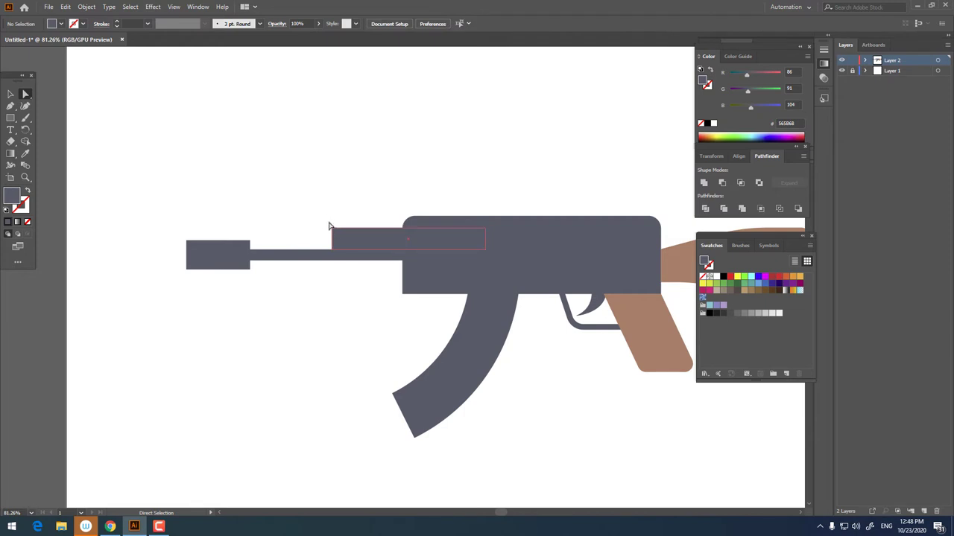
pyautogui.click(333, 229)
pyautogui.moveTo(353, 242); pyautogui.dragTo(351, 243)
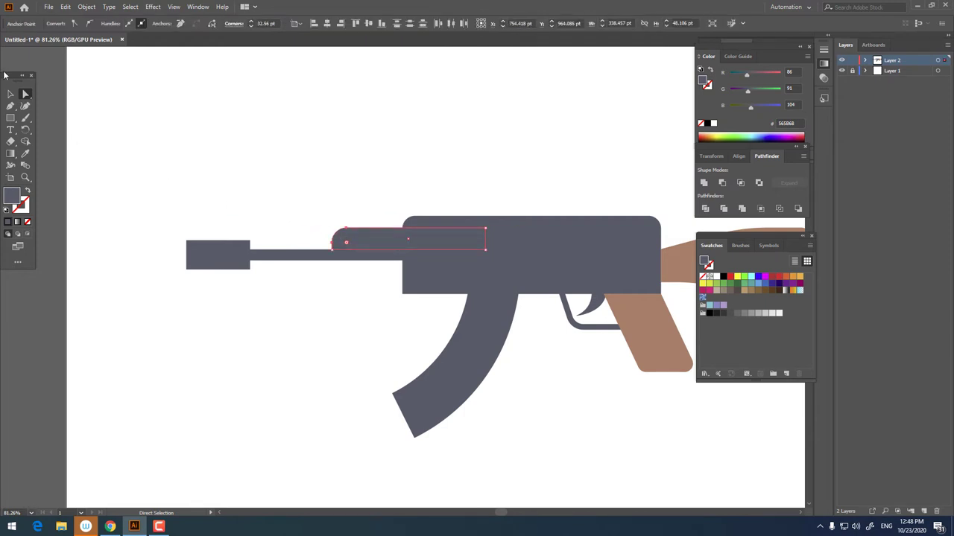
pyautogui.click(357, 198)
# - Swap the rounded block above the barrel from solid fill to an outline
pyautogui.press('z')
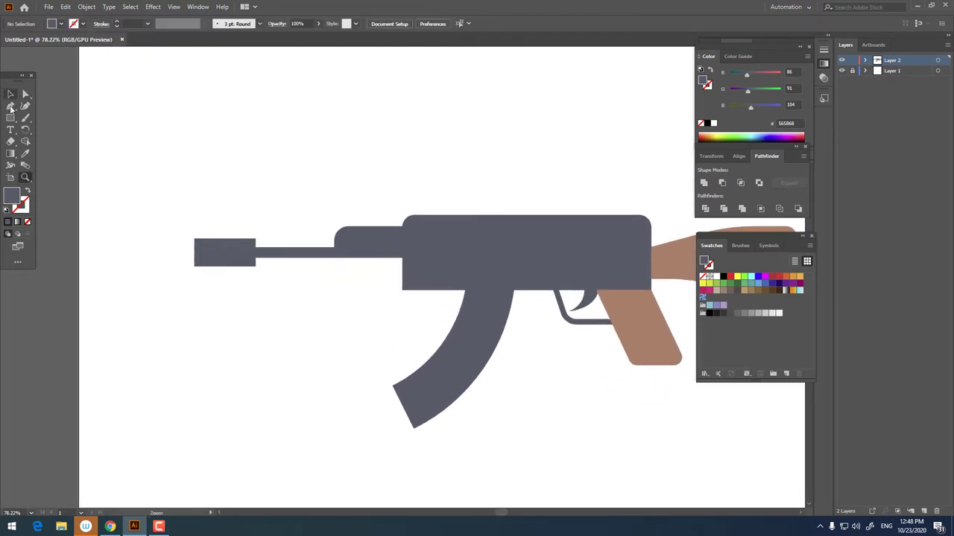
pyautogui.click(395, 238)
pyautogui.moveTo(393, 281); pyautogui.dragTo(234, 198)
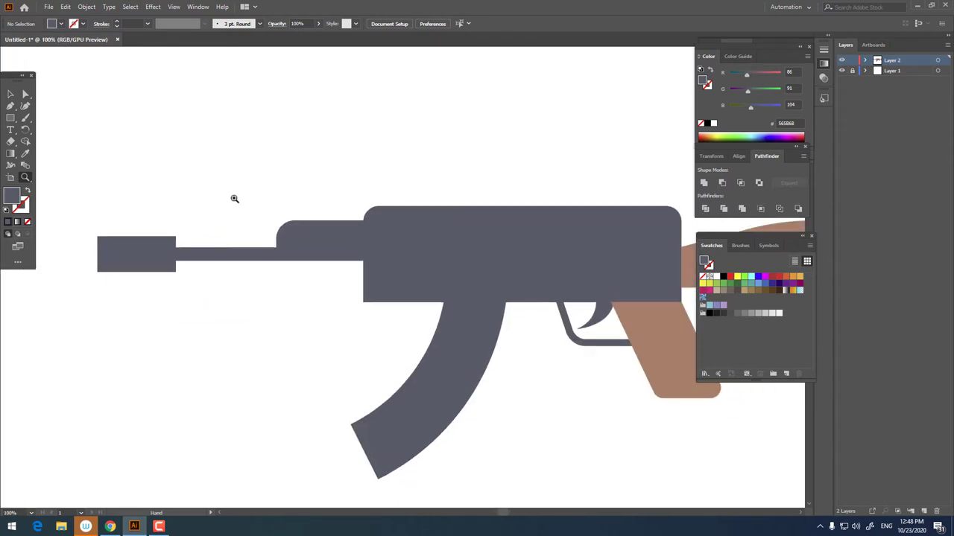
pyautogui.click(12, 95)
pyautogui.click(306, 233)
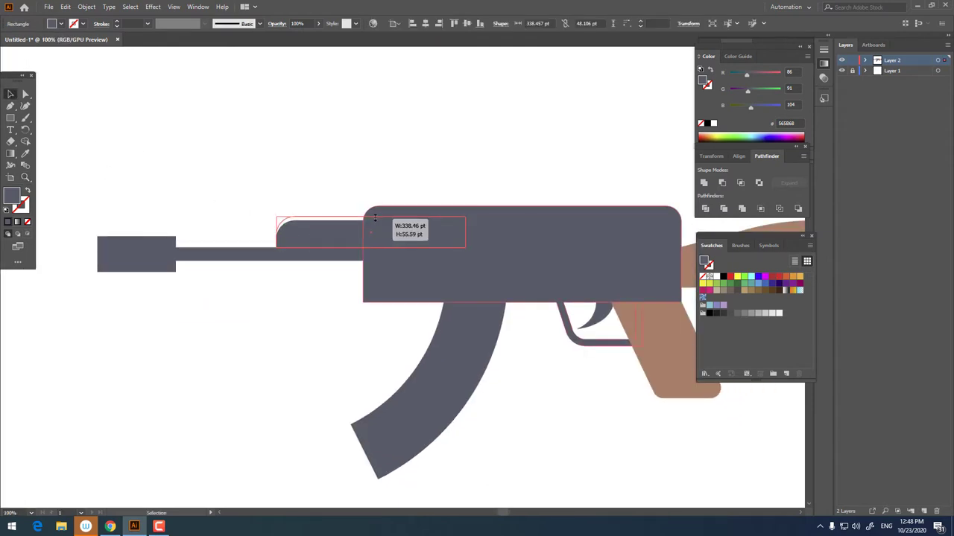
pyautogui.click(26, 191)
pyautogui.write('10')
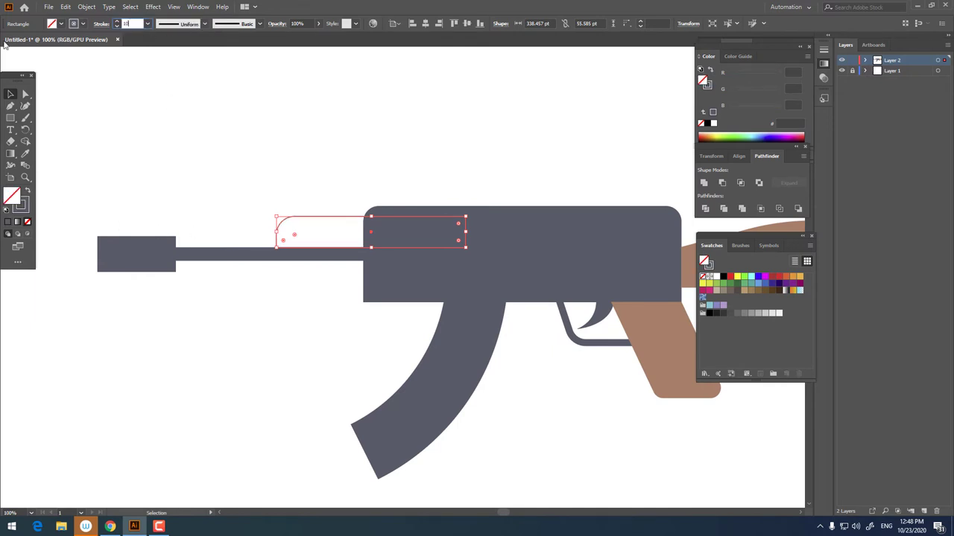
# - Set the outline's stroke to 25 pt and nudge it down two steps
pyautogui.click(298, 330)
pyautogui.press('z')
pyautogui.hotkey('ctrl', '0')
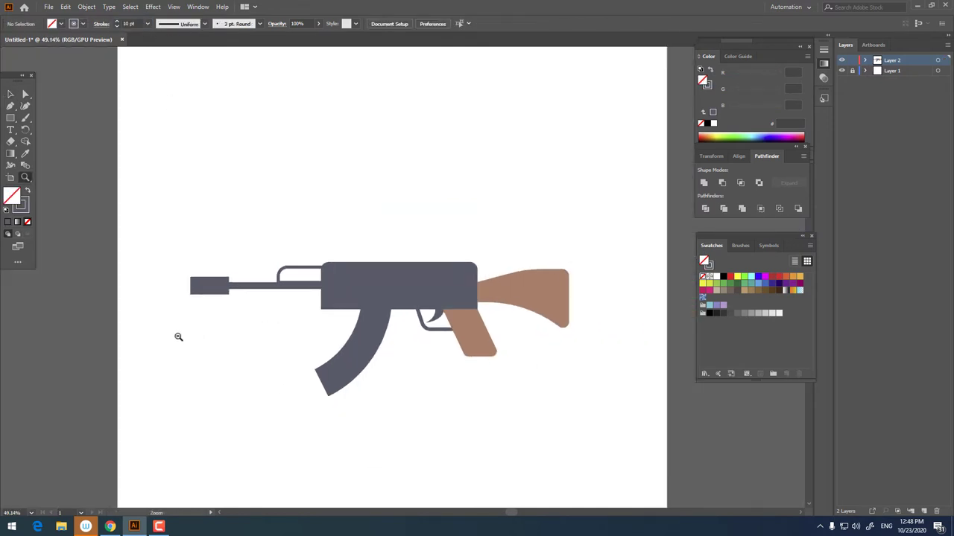
pyautogui.moveTo(280, 315); pyautogui.dragTo(351, 315)
pyautogui.click(14, 95)
pyautogui.click(338, 222)
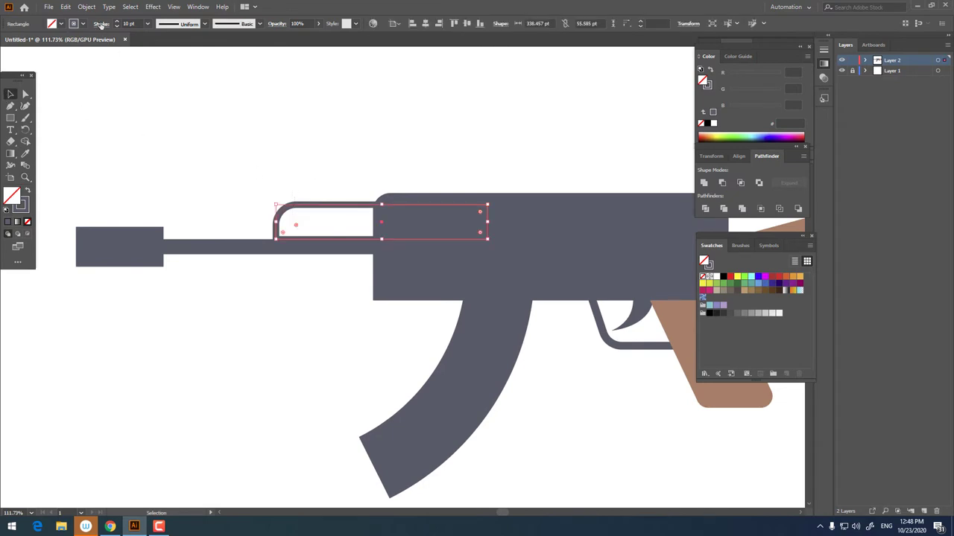
pyautogui.write('5')
pyautogui.press('Return')
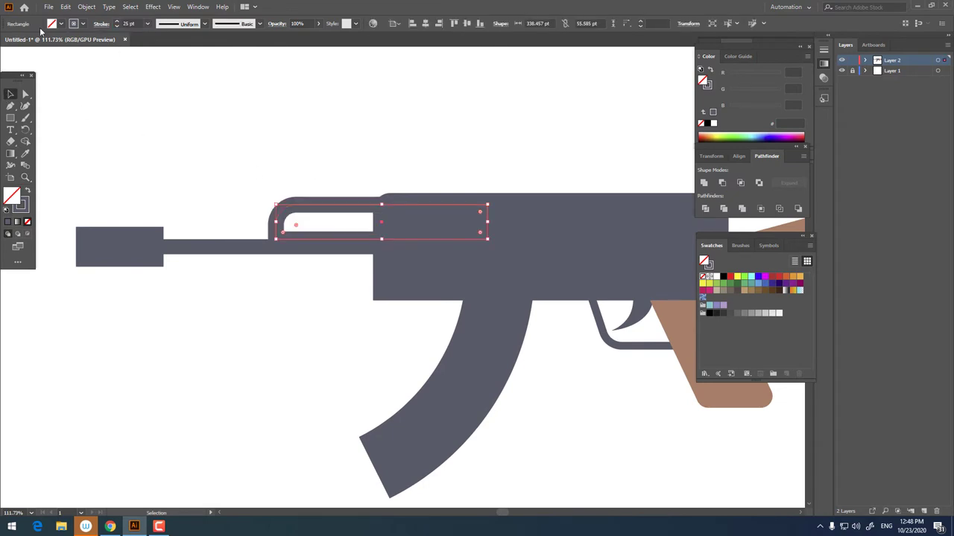
pyautogui.press('Down')
pyautogui.press('Down')
pyautogui.press('Down')
pyautogui.press('Down')
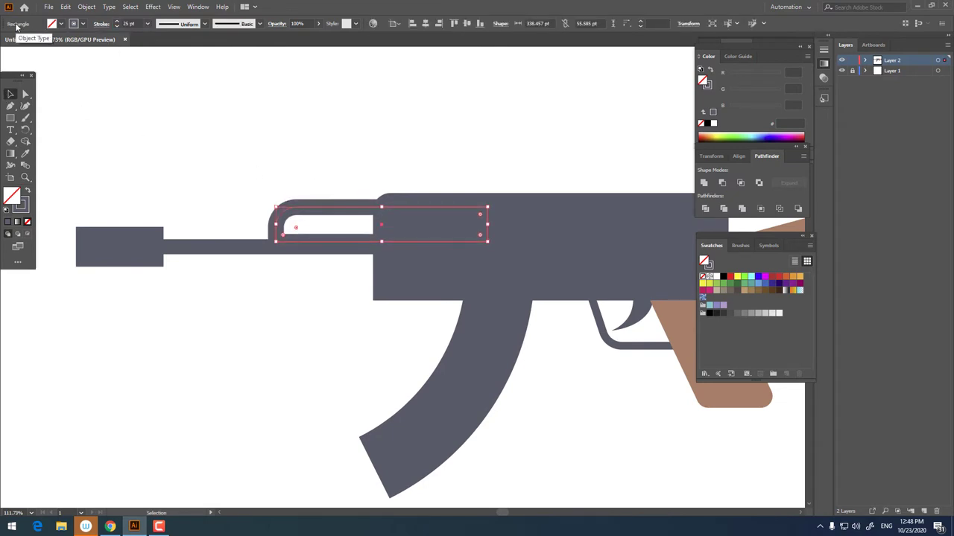
pyautogui.press('Down')
pyautogui.press('Down')
pyautogui.press('Down')
pyautogui.press('Down')
pyautogui.press('Down')
pyautogui.press('Down')
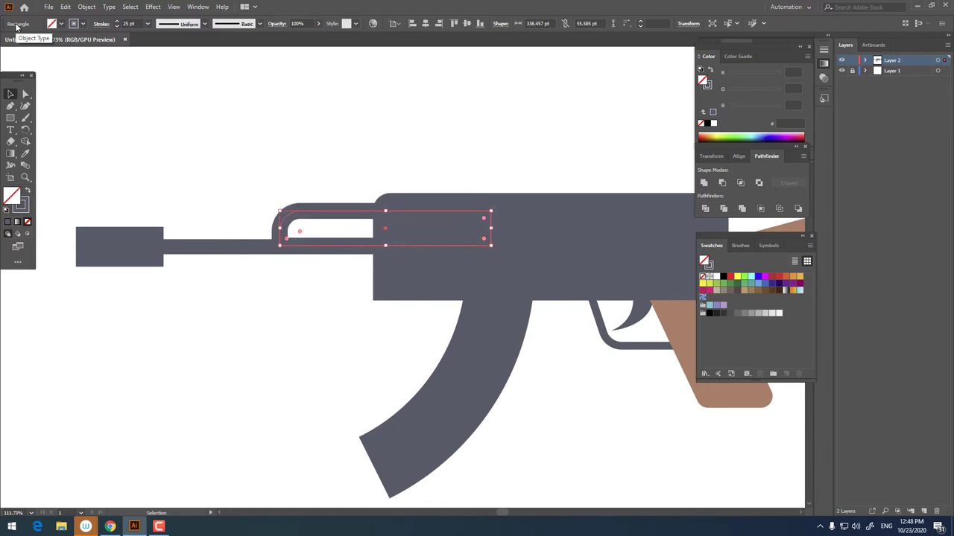
# - Expand the 25 pt outlined rectangle into filled shapes via Object > Expand
pyautogui.click(334, 341)
pyautogui.hotkey('ctrl', '0')
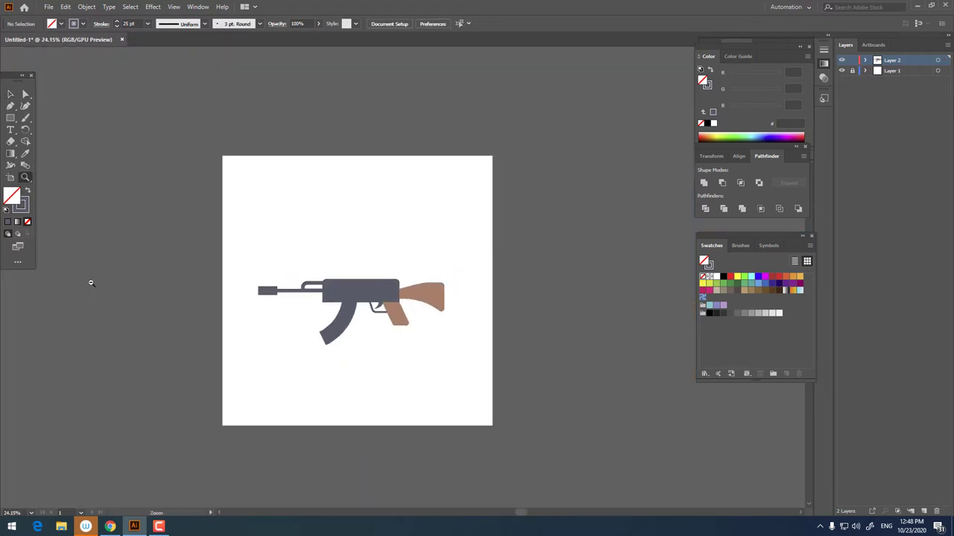
pyautogui.press('z')
pyautogui.click(276, 278)
pyautogui.click(275, 279)
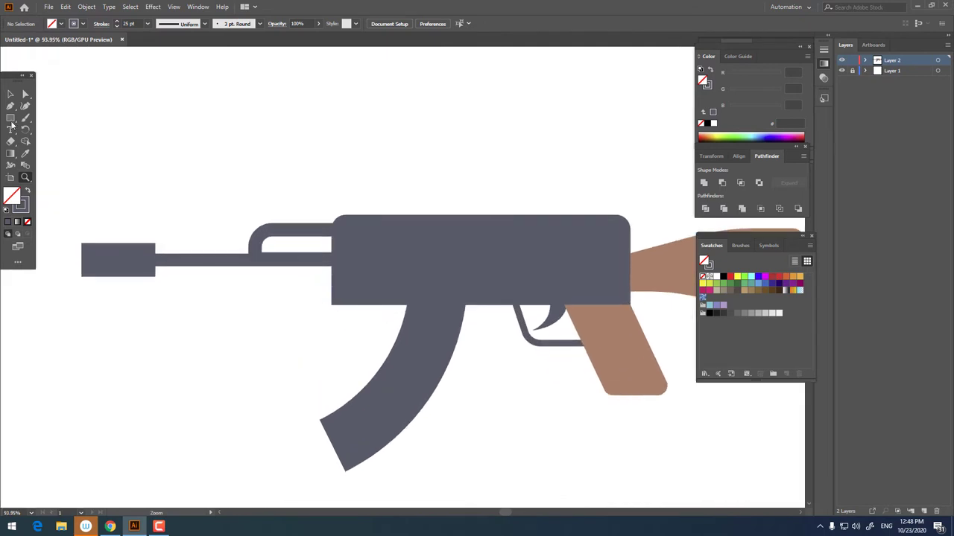
pyautogui.click(312, 246)
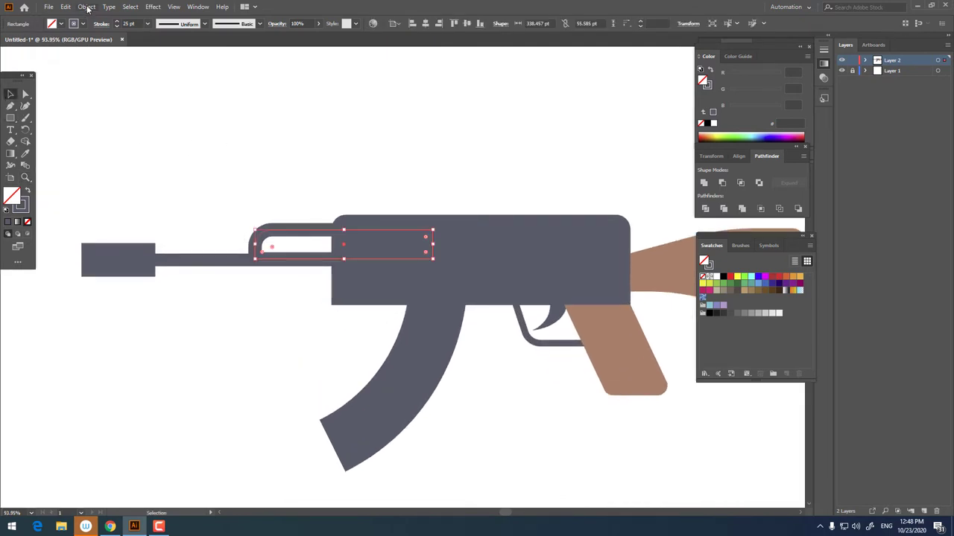
pyautogui.click(87, 6)
pyautogui.click(132, 124)
# - Confirm the expand, then slant the muzzle by raising its top-left and bottom anchors
pyautogui.click(439, 303)
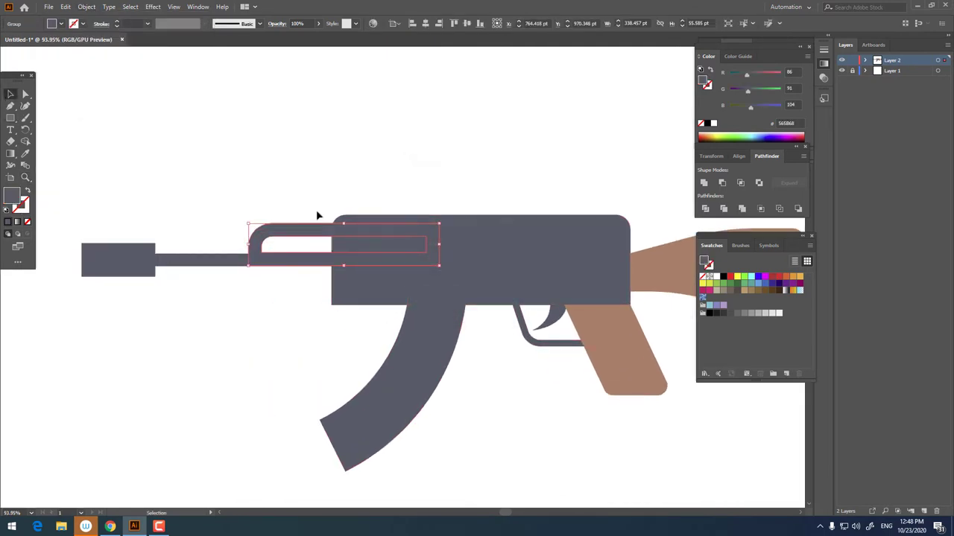
pyautogui.scroll(-5, 224, 198)
pyautogui.scroll(3, 273, 276)
pyautogui.scroll(3, 191, 255)
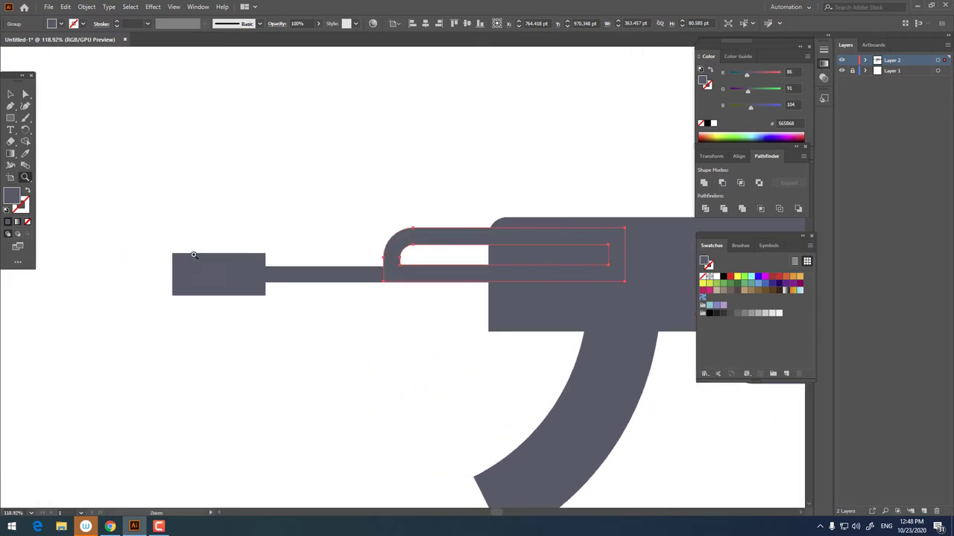
pyautogui.scroll(2, 210, 247)
pyautogui.click(25, 95)
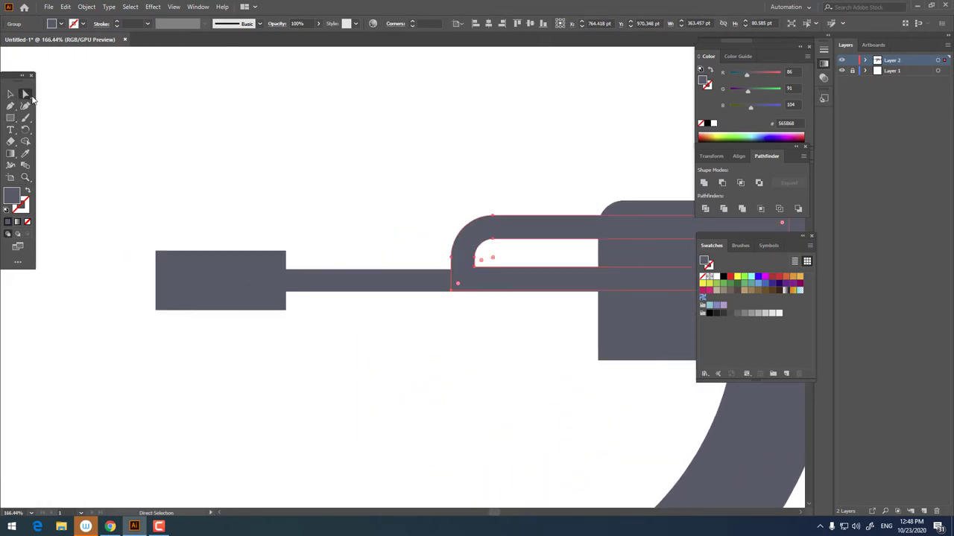
pyautogui.click(157, 252)
pyautogui.moveTo(156, 251); pyautogui.dragTo(158, 235)
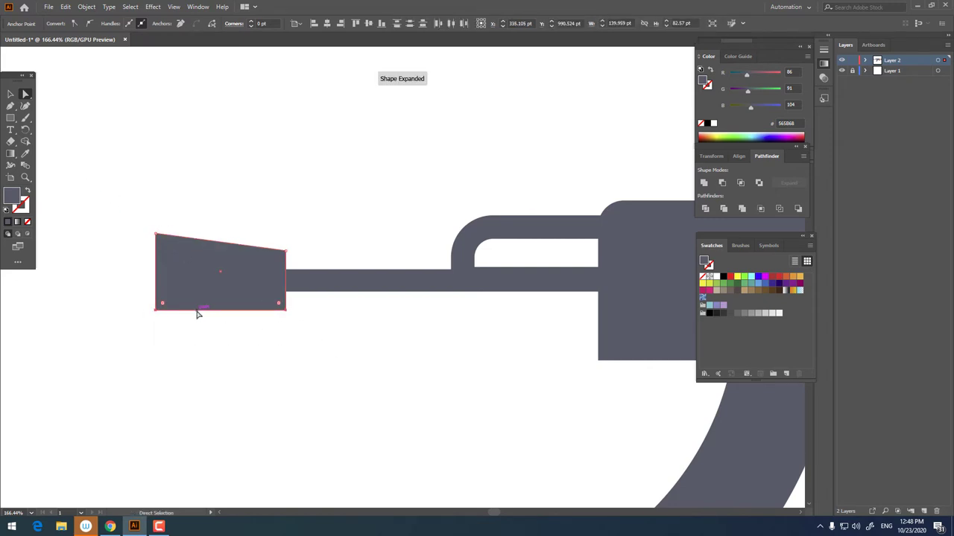
pyautogui.moveTo(196, 311); pyautogui.dragTo(200, 286)
# - Copy the slanted muzzle, paste in front, move it down and reflect it into a symmetric flare
pyautogui.click(11, 94)
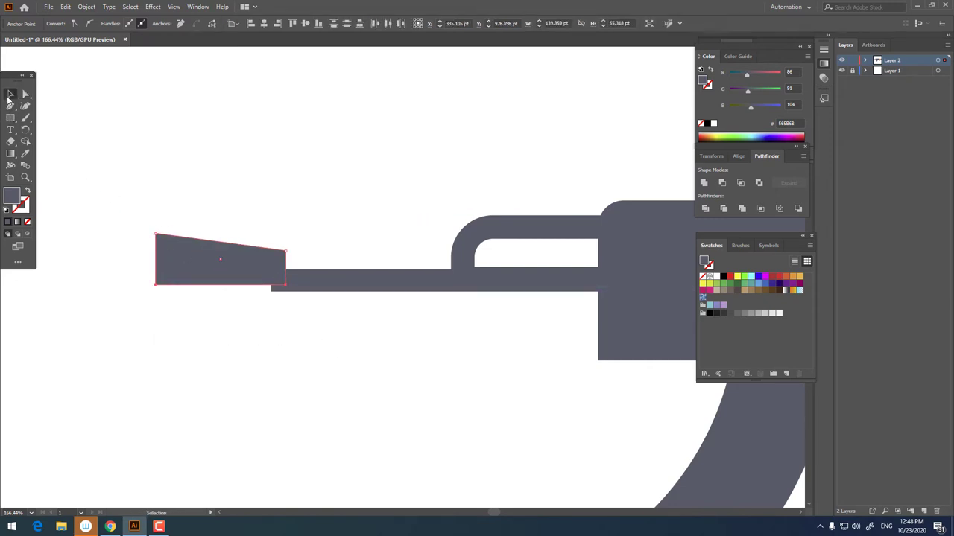
pyautogui.click(210, 356)
pyautogui.click(192, 271)
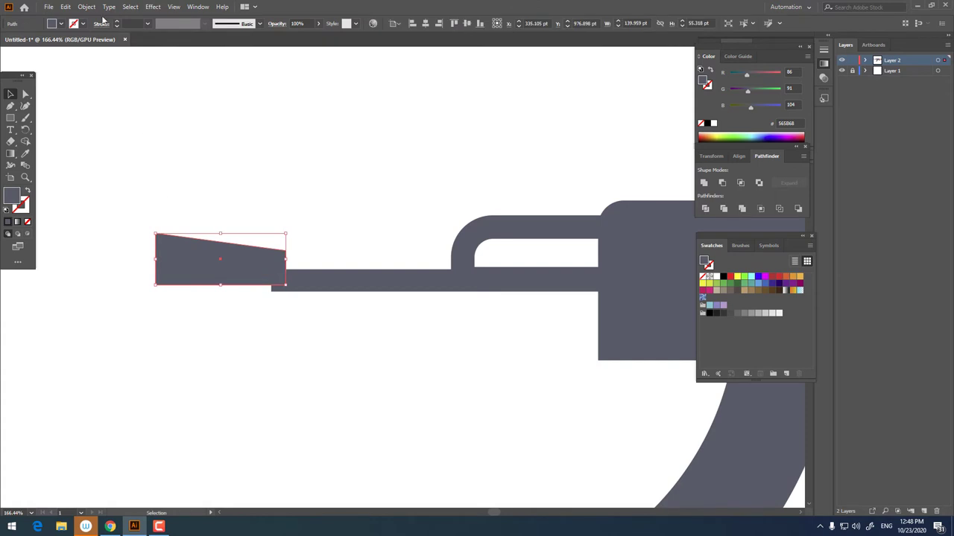
pyautogui.click(66, 7)
pyautogui.click(87, 55)
pyautogui.click(65, 7)
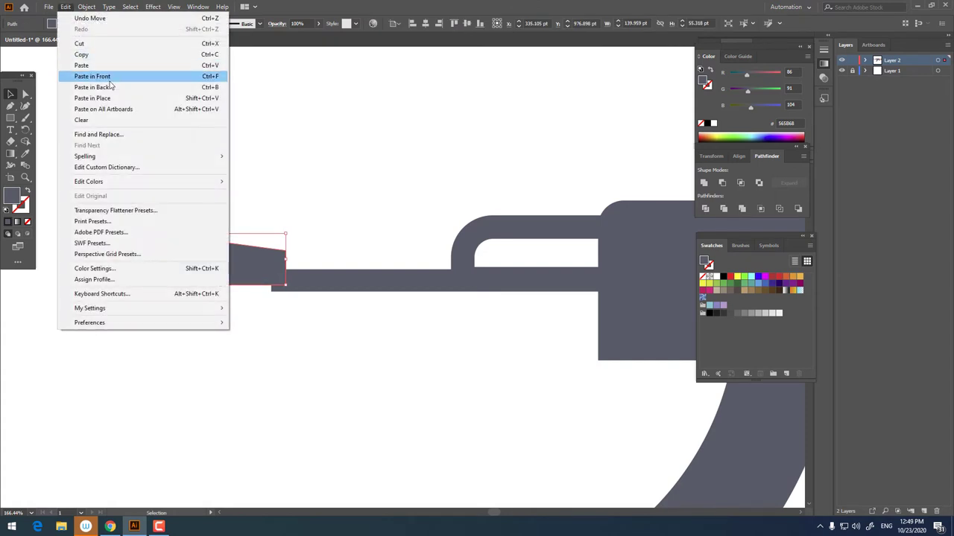
pyautogui.click(92, 76)
pyautogui.moveTo(236, 264); pyautogui.dragTo(239, 311)
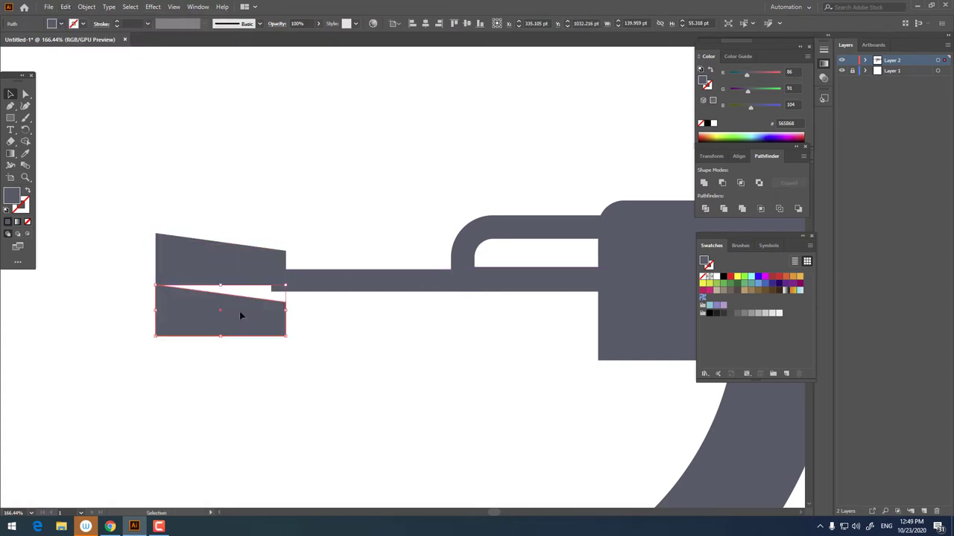
pyautogui.rightClick(240, 310)
pyautogui.click(438, 286)
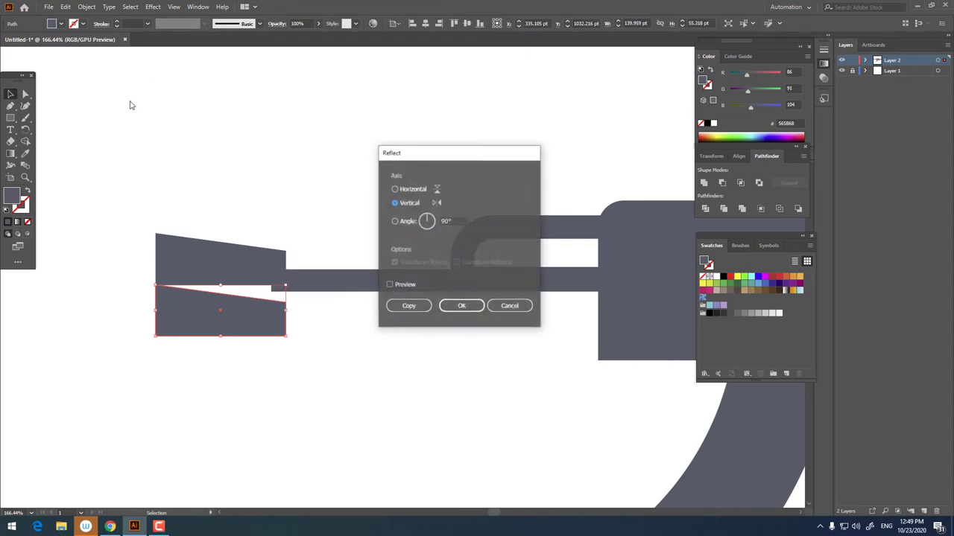
pyautogui.click(471, 300)
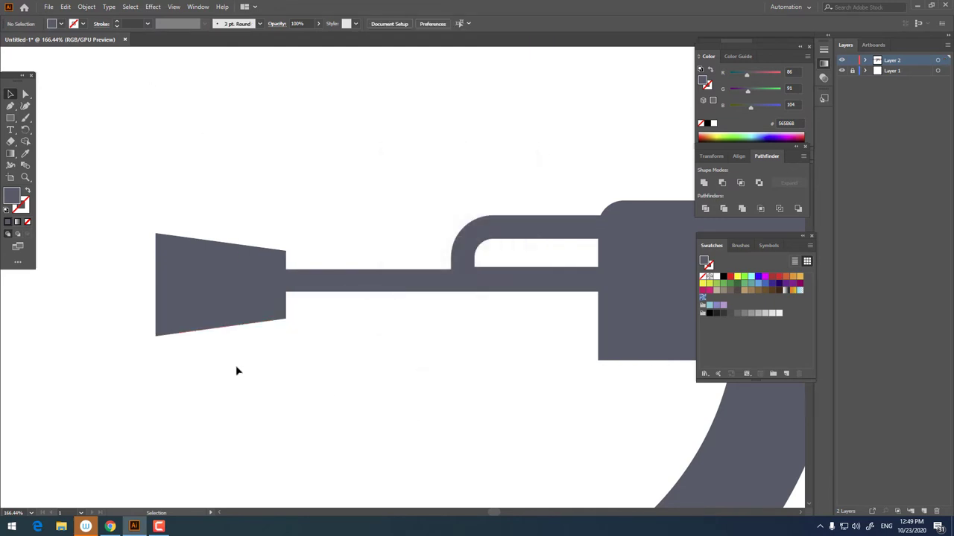
# - Slightly reduce the tapered muzzle's height
pyautogui.moveTo(163, 197); pyautogui.dragTo(162, 196)
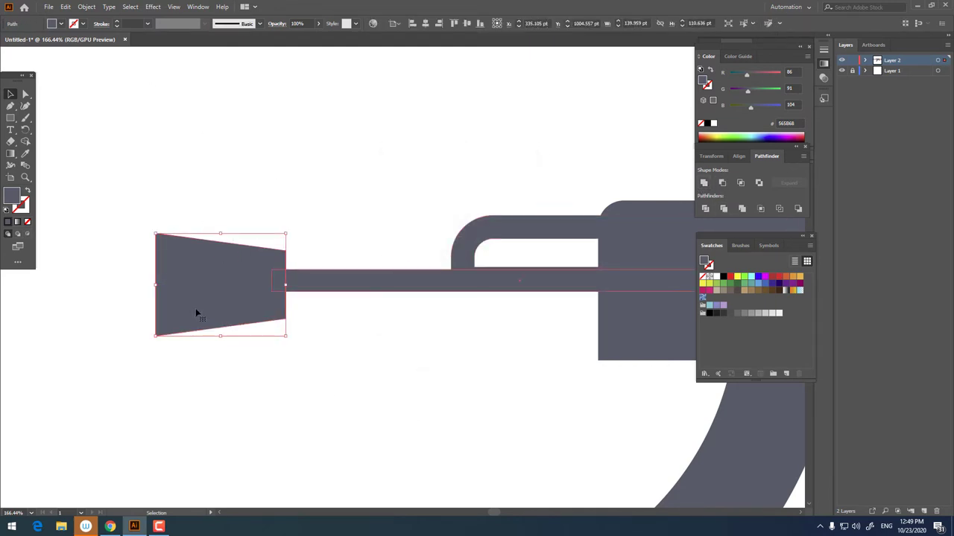
pyautogui.moveTo(220, 336); pyautogui.dragTo(216, 331)
pyautogui.press('z')
pyautogui.moveTo(390, 357)
pyautogui.mouseDown()
pyautogui.moveTo(237, 318)
pyautogui.moveTo(298, 317)
pyautogui.mouseUp()
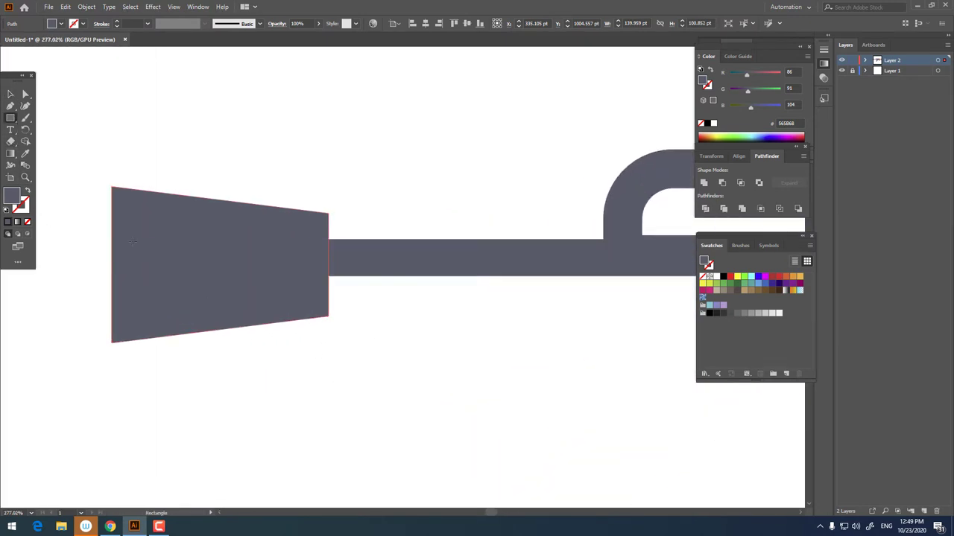
# - Draw a thin strip across the muzzle and raise its top-left corner to slant it
pyautogui.moveTo(123, 233); pyautogui.dragTo(293, 257)
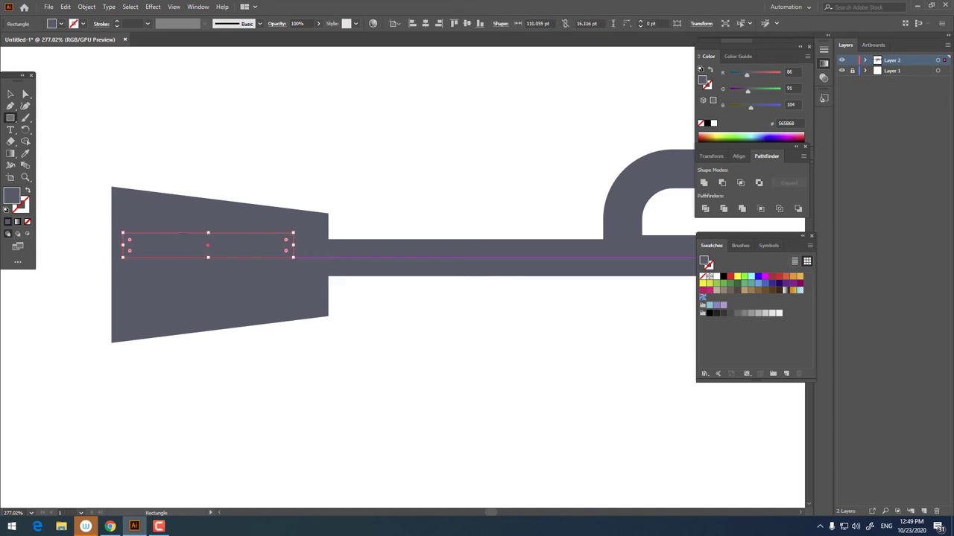
pyautogui.click(25, 94)
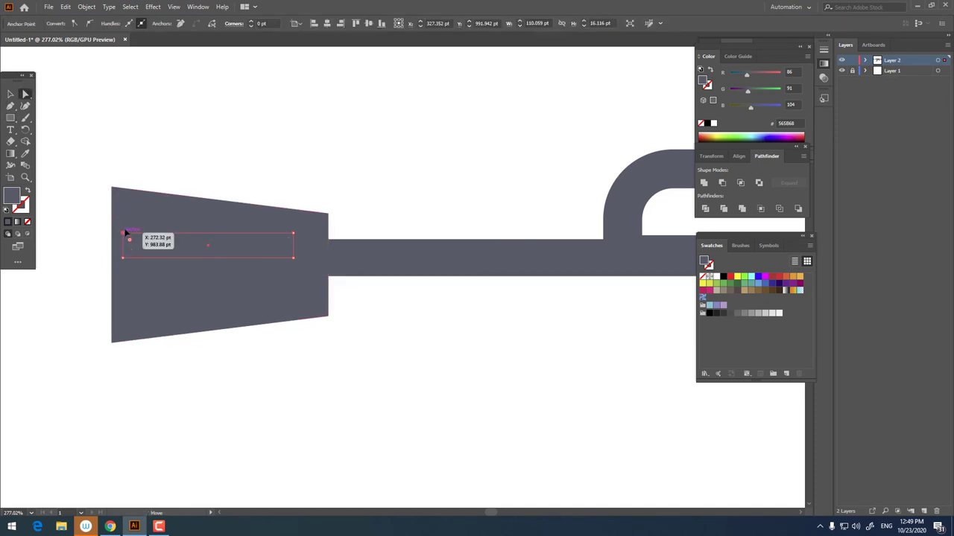
pyautogui.moveTo(127, 234); pyautogui.dragTo(129, 222)
pyautogui.click(15, 96)
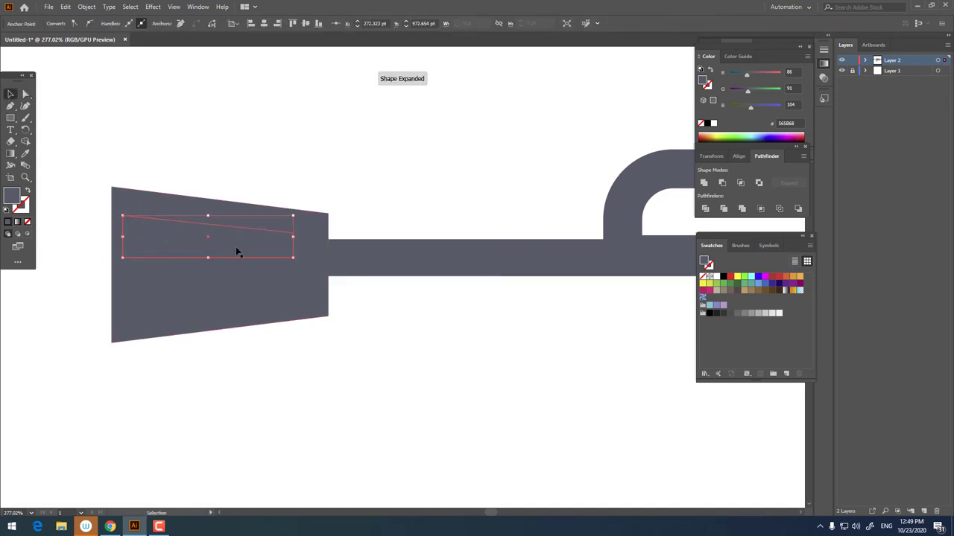
pyautogui.click(66, 7)
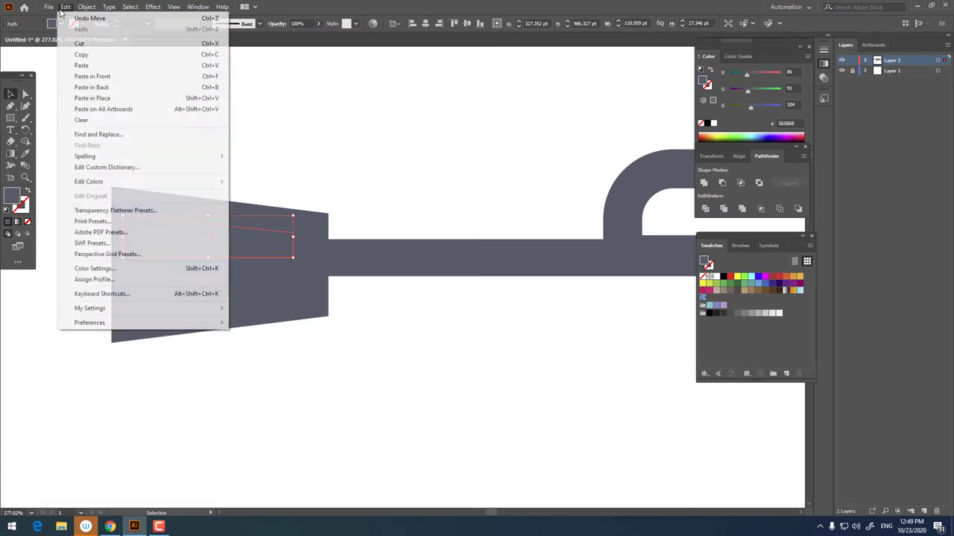
pyautogui.click(91, 53)
pyautogui.hotkey('ctrl', 'v')
pyautogui.hotkey('ctrl', 'z')
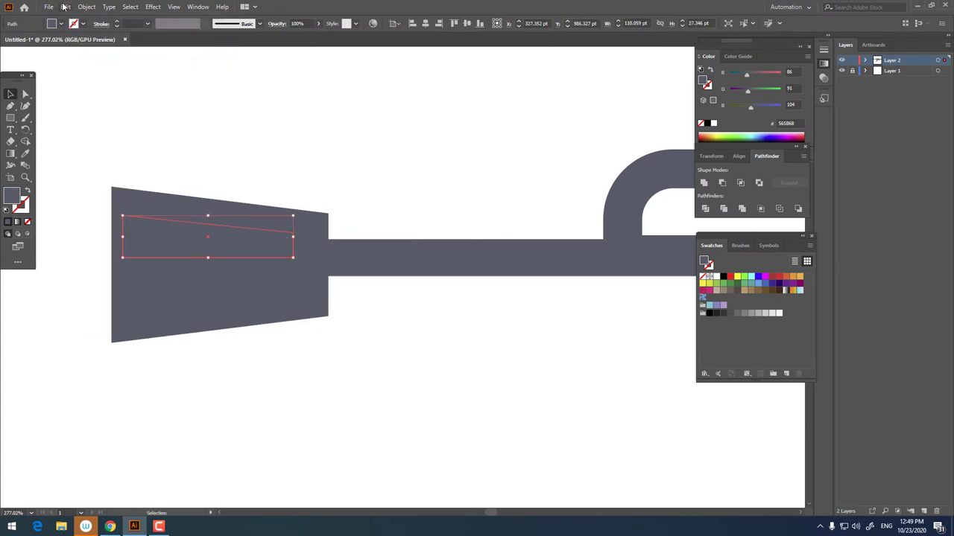
# - Copy the slanted strip, paste in front, move it down and reflect it
pyautogui.click(65, 6)
pyautogui.click(82, 54)
pyautogui.click(71, 7)
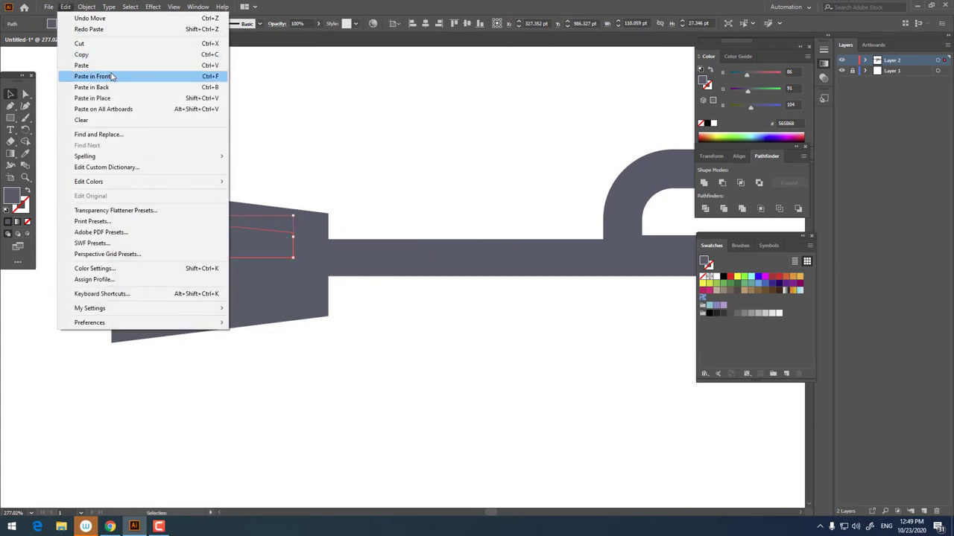
pyautogui.click(93, 74)
pyautogui.moveTo(244, 242); pyautogui.dragTo(245, 284)
pyautogui.rightClick(245, 284)
pyautogui.moveTo(274, 439)
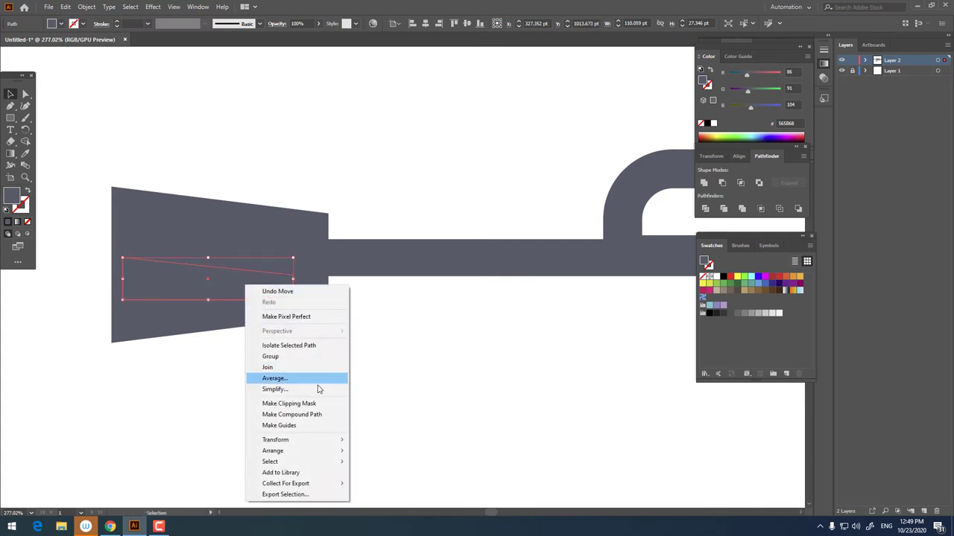
pyautogui.click(374, 475)
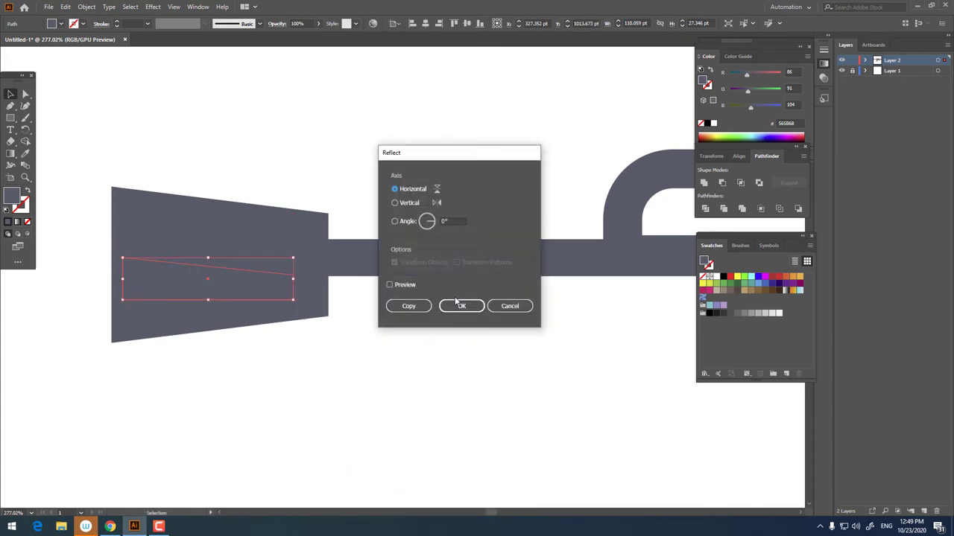
pyautogui.press('Return')
# - Fill both strips white, unite them with Pathfinder, and colour the result cyan
pyautogui.keyDown('shift'); pyautogui.click(211, 246); pyautogui.keyUp('shift')
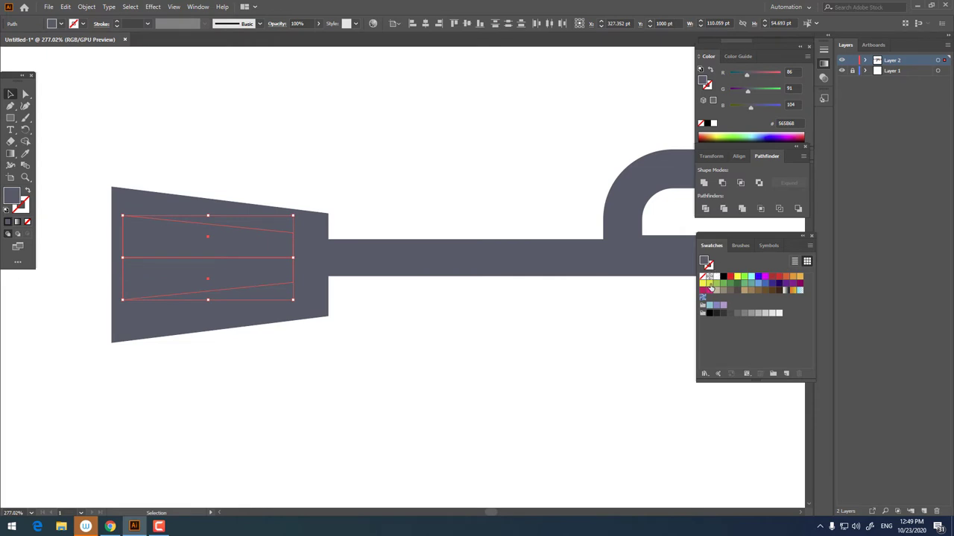
pyautogui.click(716, 278)
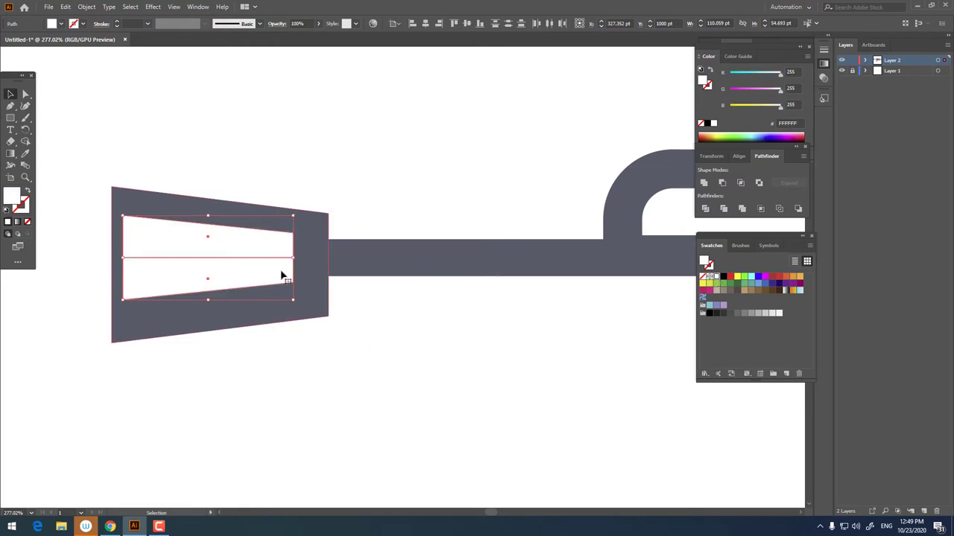
pyautogui.click(703, 183)
pyautogui.click(751, 276)
# - Centre the grey muzzle block vertically, squash the cyan shape, then select both
pyautogui.click(298, 339)
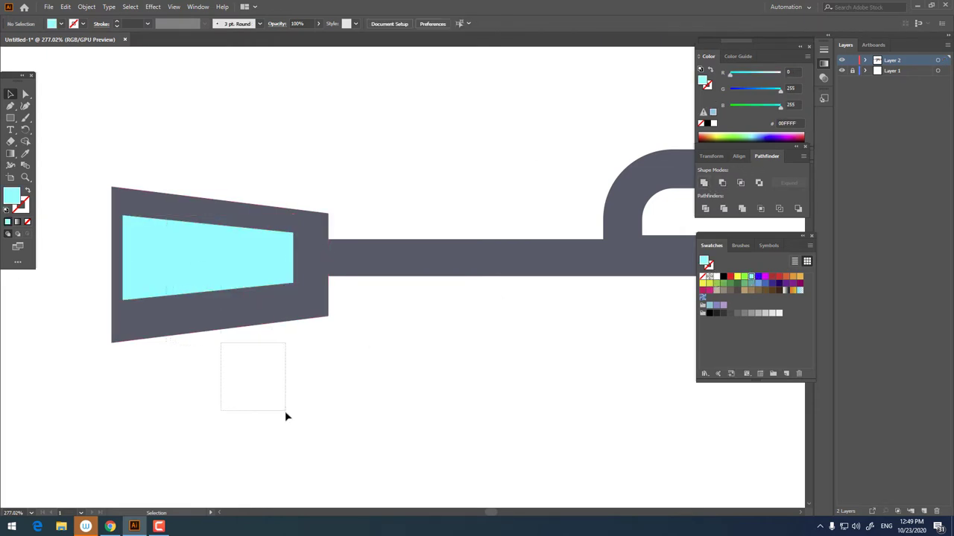
pyautogui.click(211, 297)
pyautogui.click(480, 25)
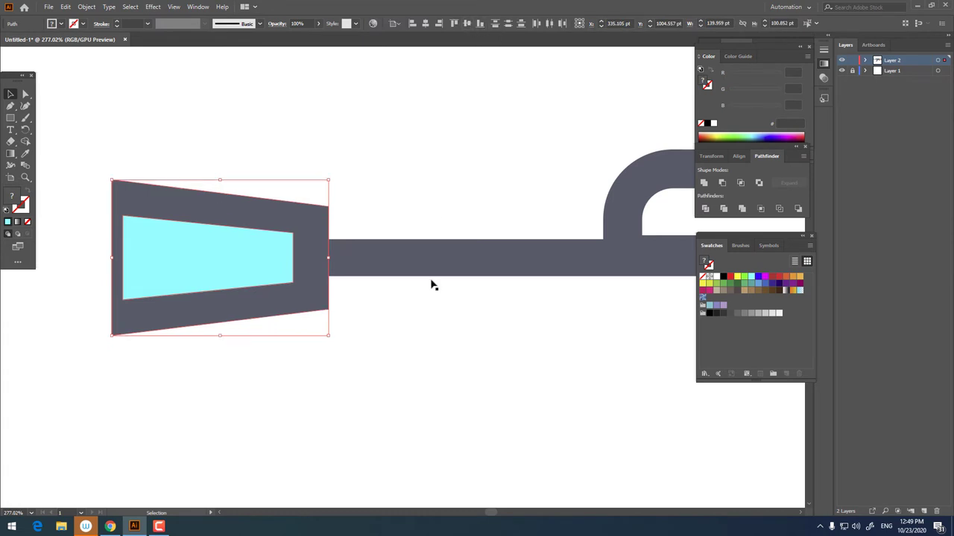
pyautogui.click(228, 281)
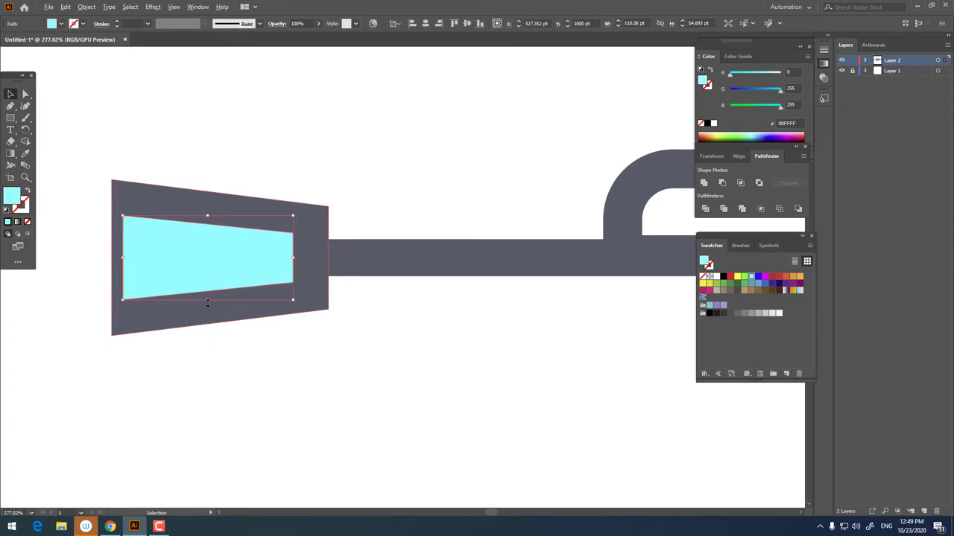
pyautogui.moveTo(207, 302)
pyautogui.mouseDown()
pyautogui.moveTo(208, 289)
pyautogui.moveTo(241, 276)
pyautogui.mouseUp()
pyautogui.click(231, 374)
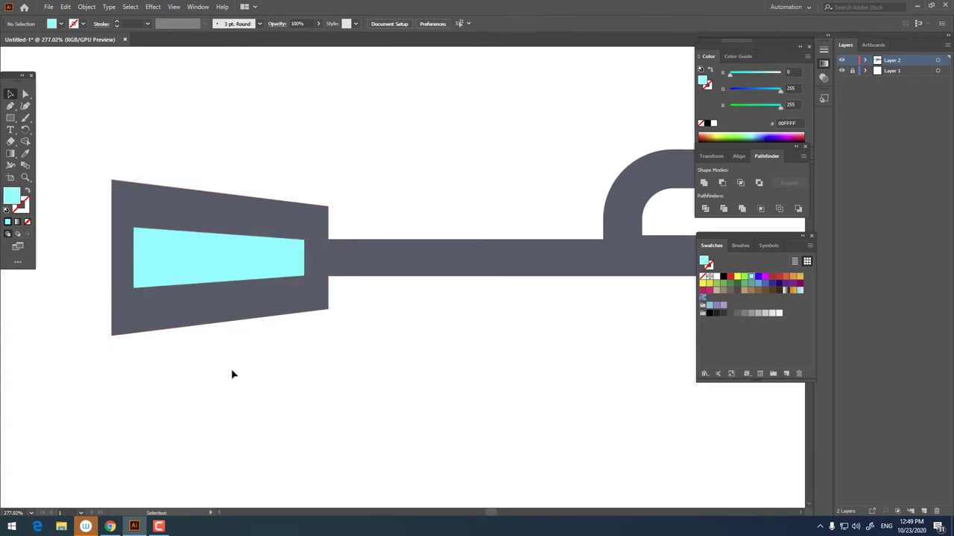
pyautogui.moveTo(231, 374); pyautogui.dragTo(193, 150)
# - Undo the Minus Front cut to restore the cyan shape inside the muzzle block
pyautogui.click(722, 186)
pyautogui.click(596, 283)
pyautogui.scroll(-2, 246, 313)
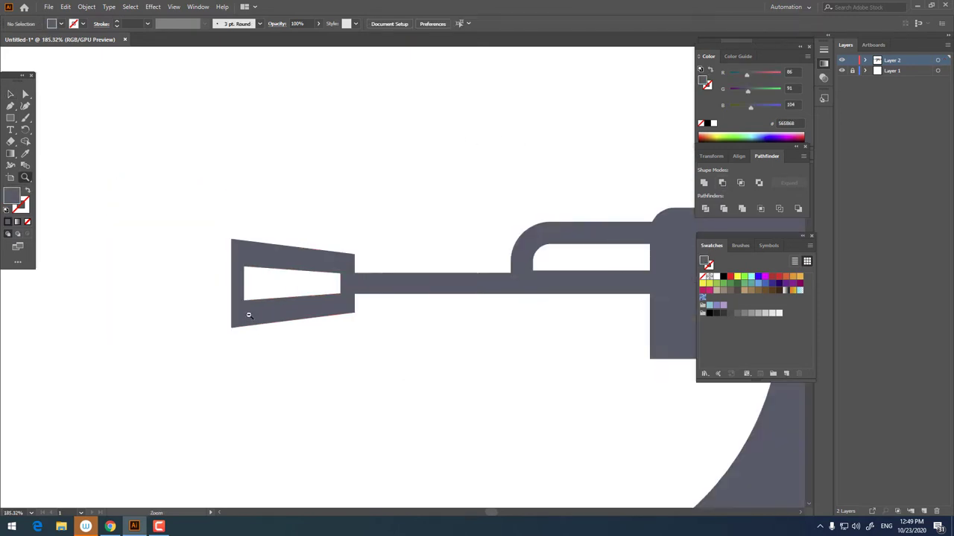
pyautogui.scroll(-2, 386, 315)
pyautogui.scroll(-2, 269, 269)
pyautogui.scroll(3, 269, 268)
pyautogui.hotkey('ctrl', 'z')
pyautogui.scroll(3, 251, 276)
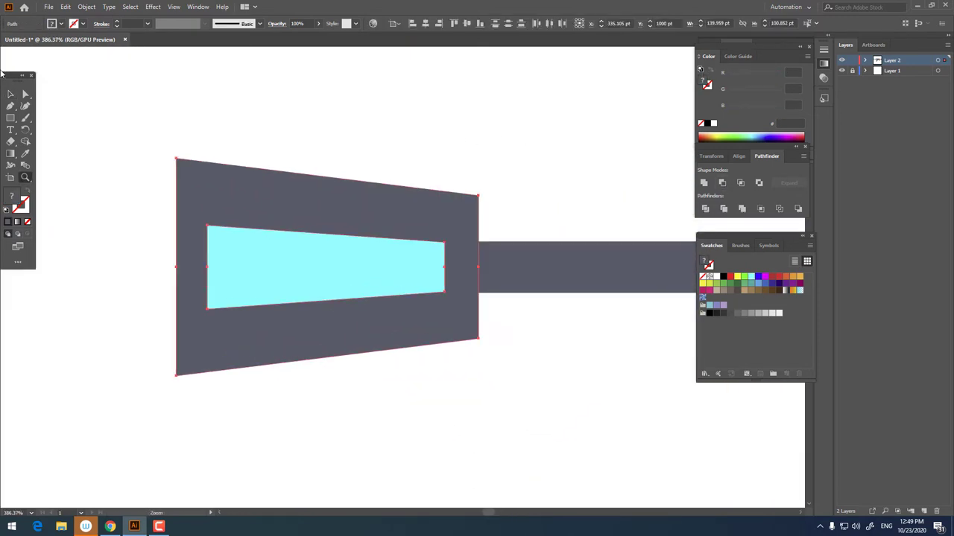
pyautogui.press('v')
# - Shorten the middle cyan bar from the bottom into a slimmer slot
pyautogui.click(92, 175)
pyautogui.click(328, 271)
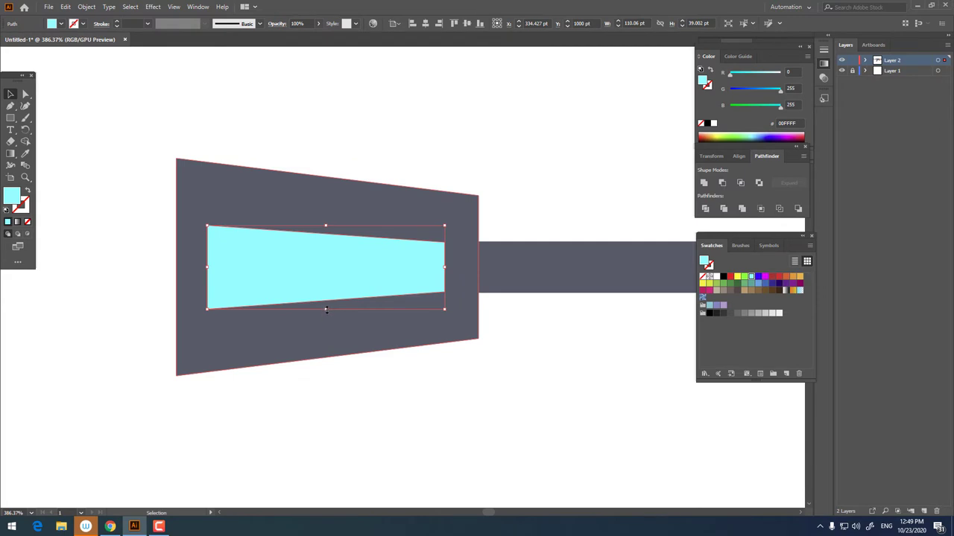
pyautogui.moveTo(326, 309); pyautogui.dragTo(325, 301)
pyautogui.click(426, 375)
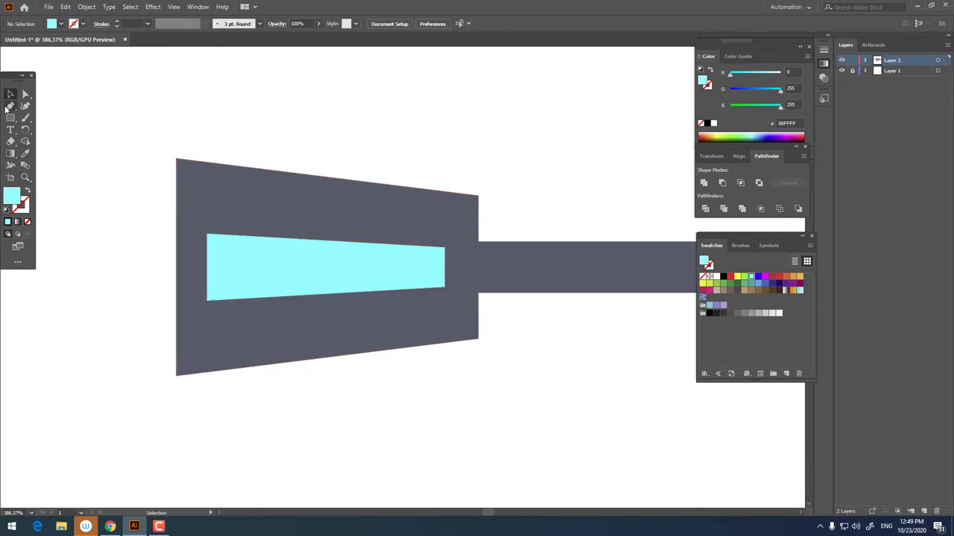
pyautogui.click(276, 213)
pyautogui.click(333, 280)
pyautogui.moveTo(331, 308); pyautogui.dragTo(330, 298)
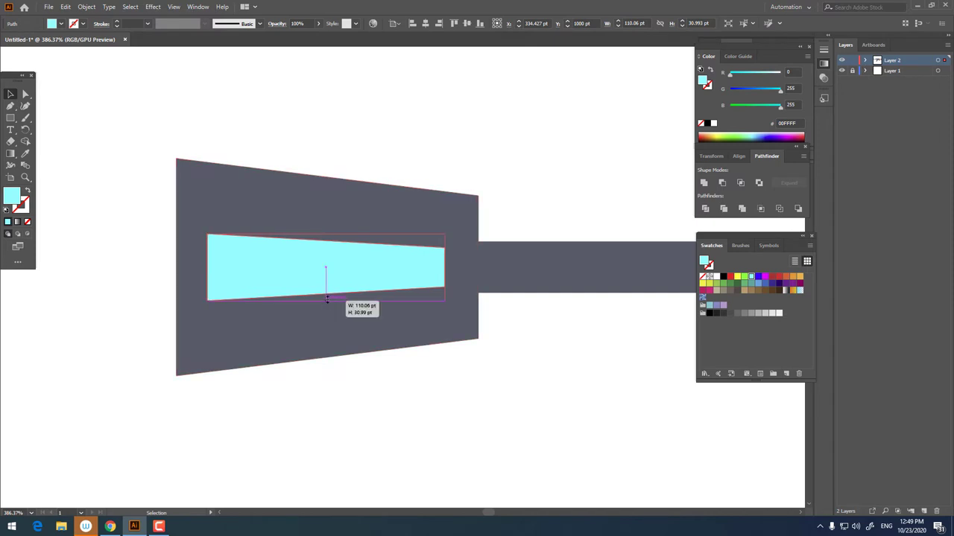
pyautogui.click(366, 362)
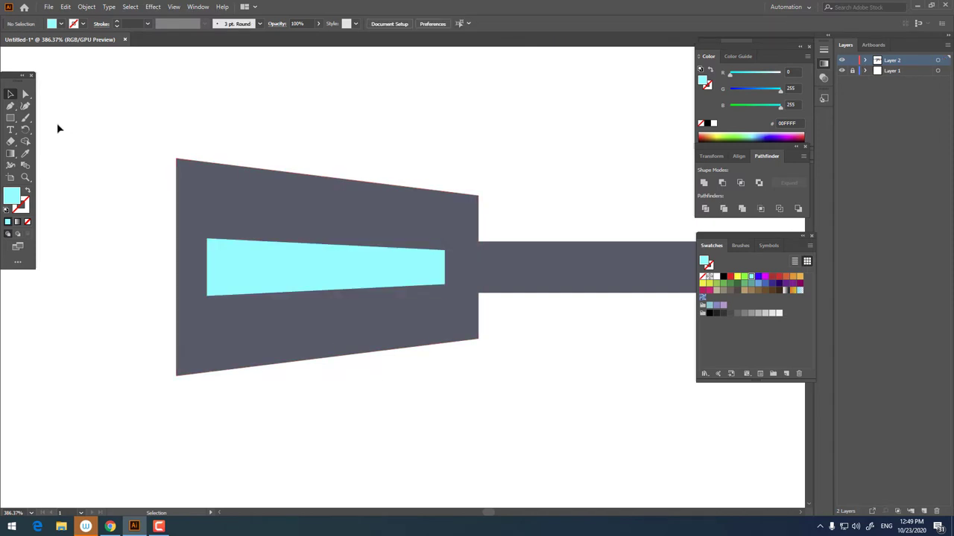
# - Draw a thin tapered wedge sliver along the top of the muzzle block with the Pen tool
pyautogui.click(444, 199)
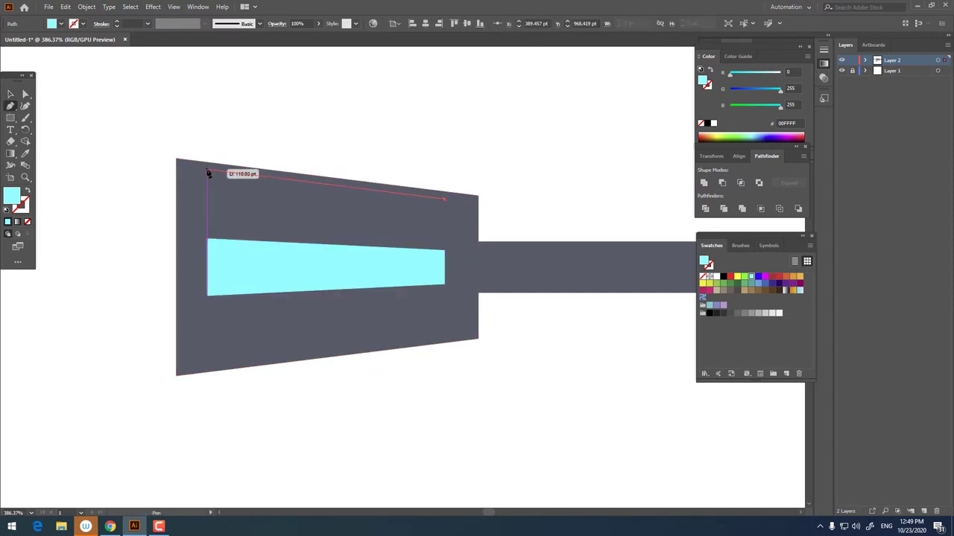
pyautogui.click(207, 172)
pyautogui.click(208, 185)
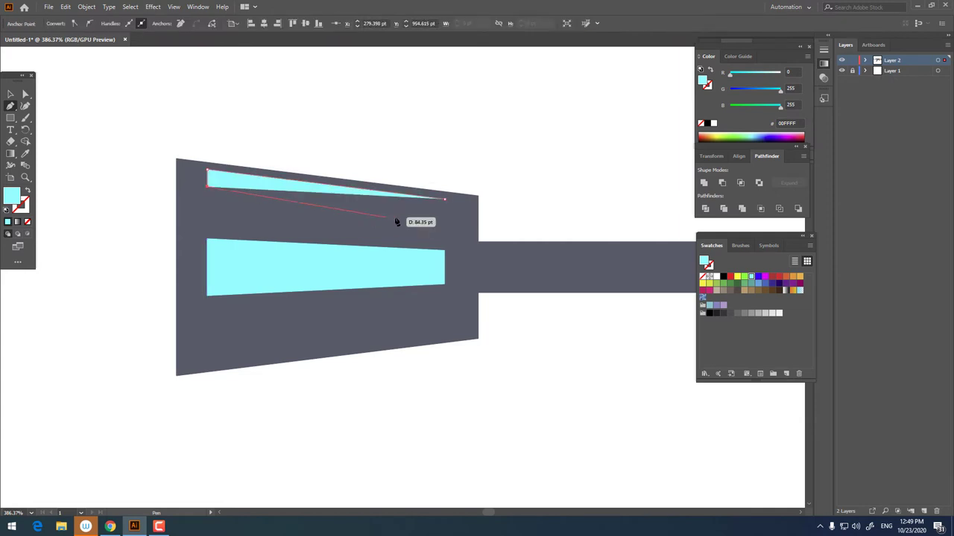
pyautogui.click(445, 200)
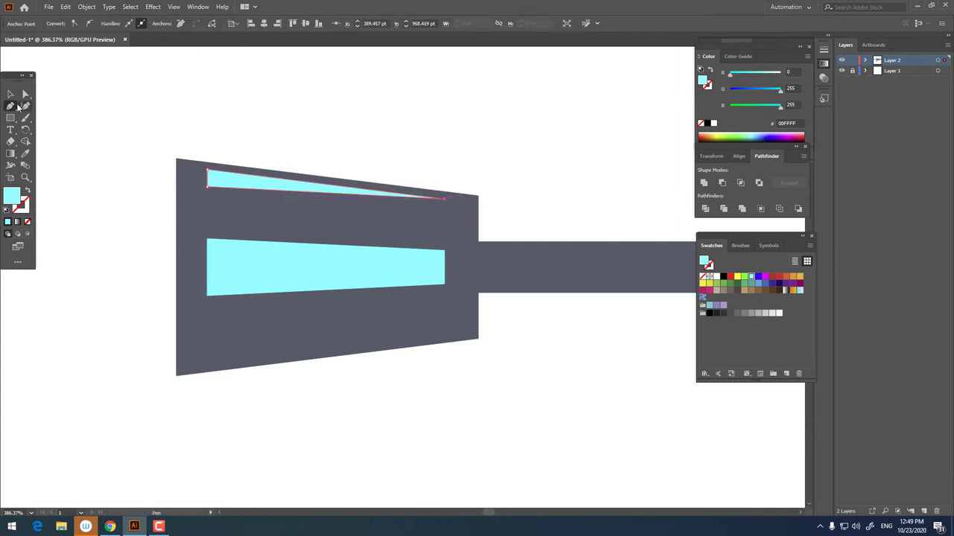
pyautogui.click(11, 93)
pyautogui.click(319, 112)
pyautogui.click(300, 188)
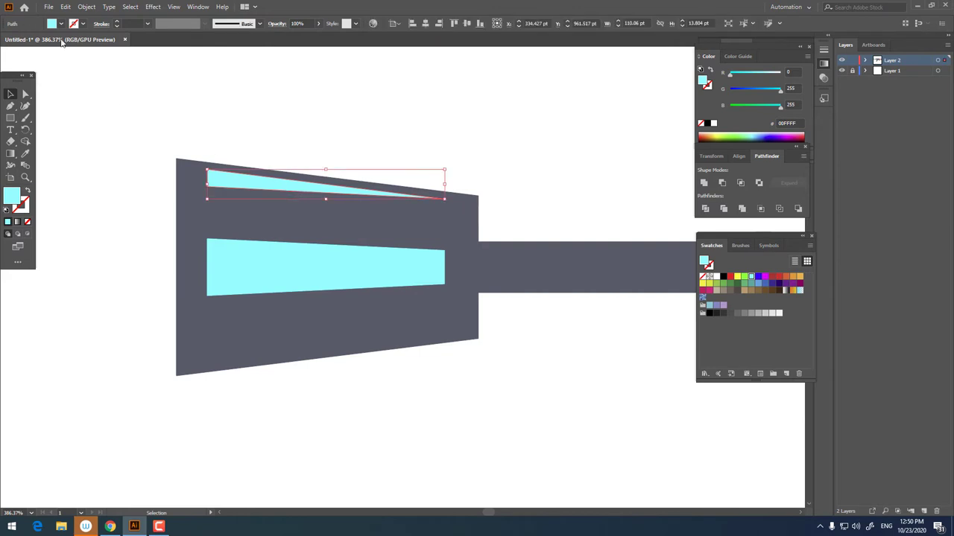
# - Paste a copy of the wedge in front, move it to the block's bottom and reflect it vertically
pyautogui.click(66, 7)
pyautogui.click(82, 55)
pyautogui.click(65, 7)
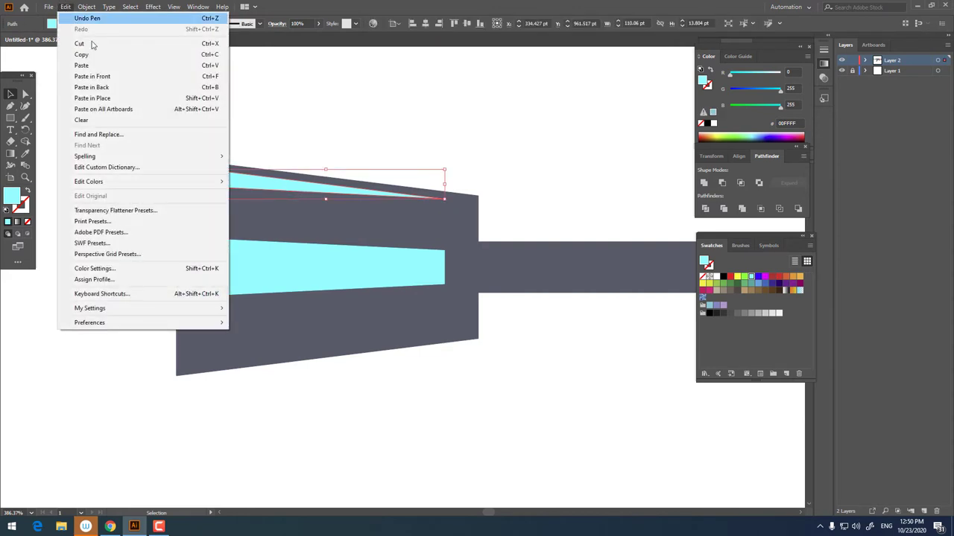
pyautogui.click(93, 76)
pyautogui.moveTo(306, 178); pyautogui.dragTo(314, 353)
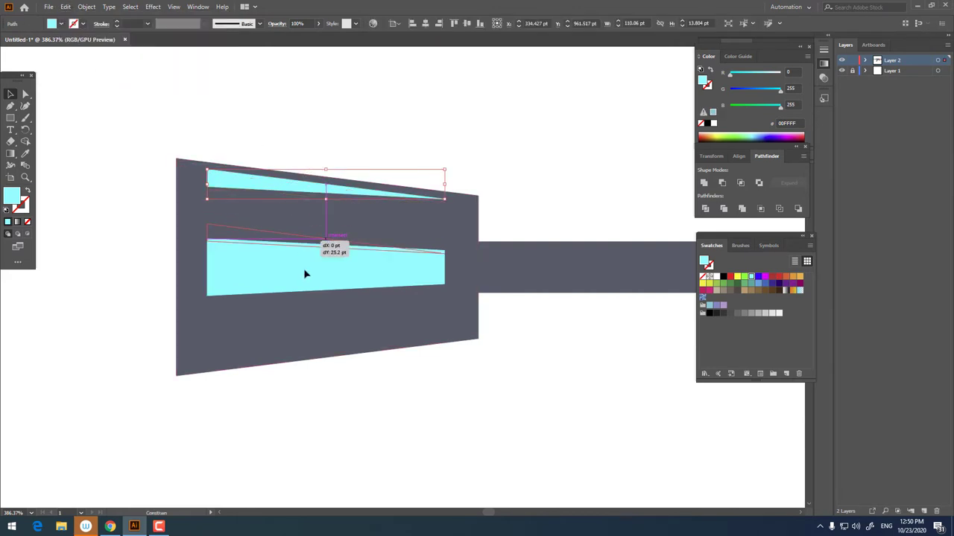
pyautogui.rightClick(313, 353)
pyautogui.moveTo(345, 288)
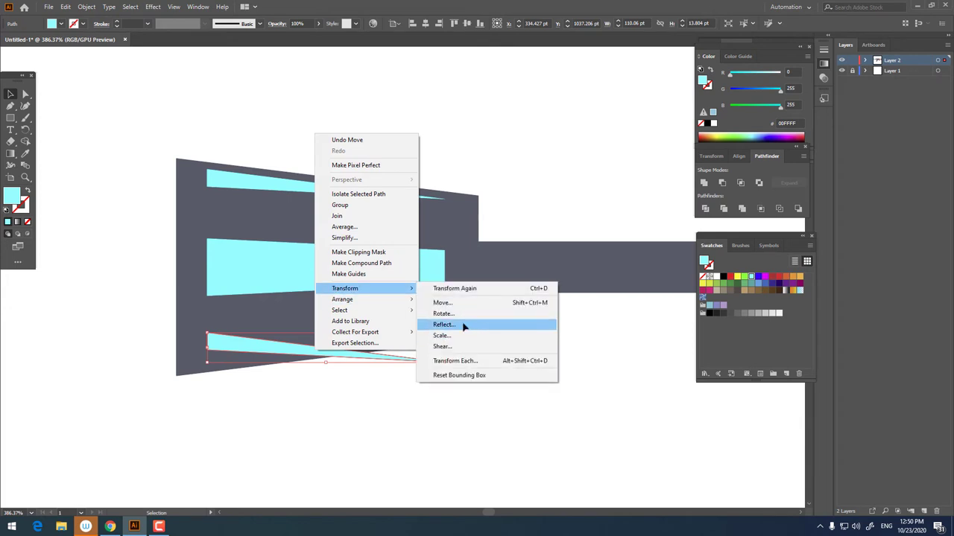
pyautogui.click(463, 325)
pyautogui.click(464, 305)
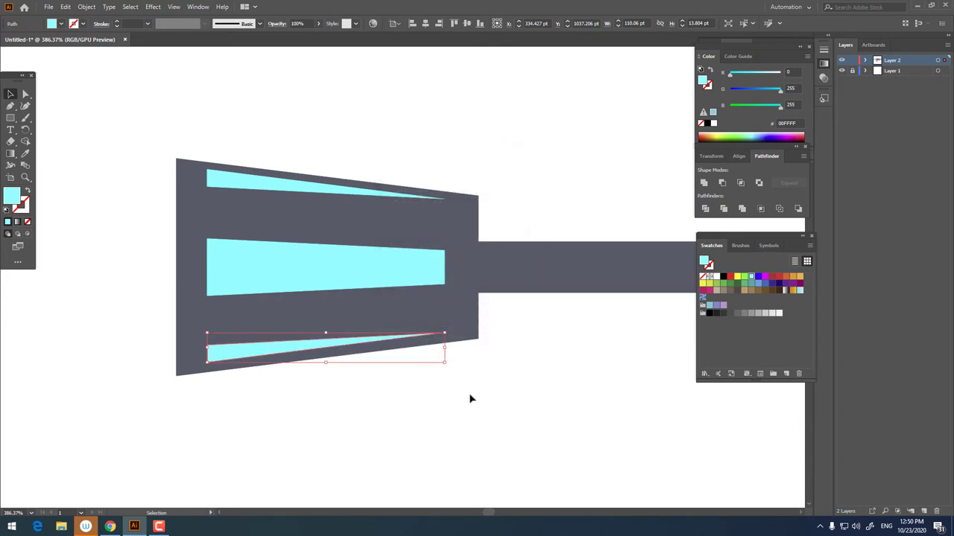
# - Cut the cyan bar and both wedges out of the grey muzzle block with Minus Front
pyautogui.keyDown('shift'); pyautogui.click(346, 292); pyautogui.keyUp('shift')
pyautogui.keyDown('shift'); pyautogui.click(263, 187); pyautogui.keyUp('shift')
pyautogui.keyDown('shift'); pyautogui.click(275, 217); pyautogui.keyUp('shift')
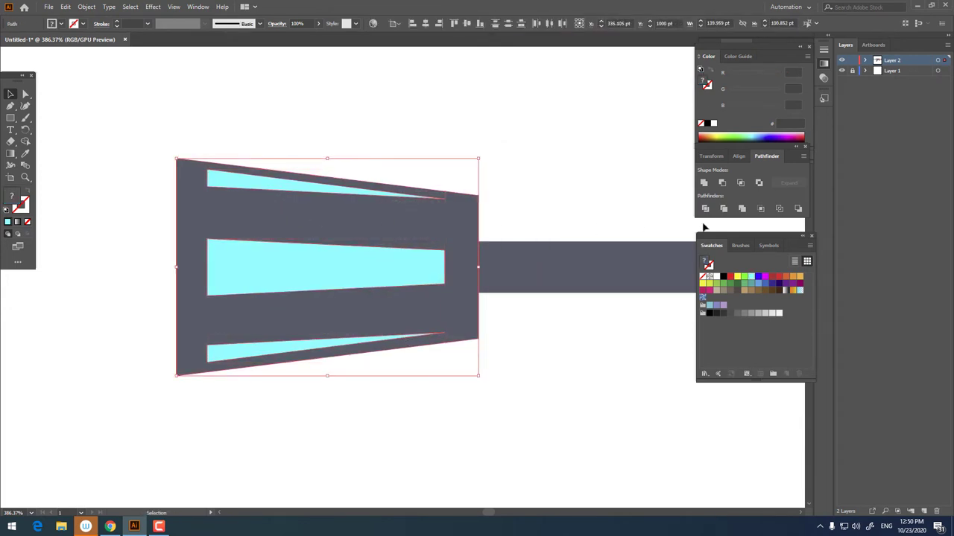
pyautogui.click(722, 183)
# - Fully round the corners of the muzzle's middle slot
pyautogui.press('z')
pyautogui.moveTo(582, 411)
pyautogui.mouseDown()
pyautogui.moveTo(257, 273)
pyautogui.moveTo(340, 320)
pyautogui.mouseUp()
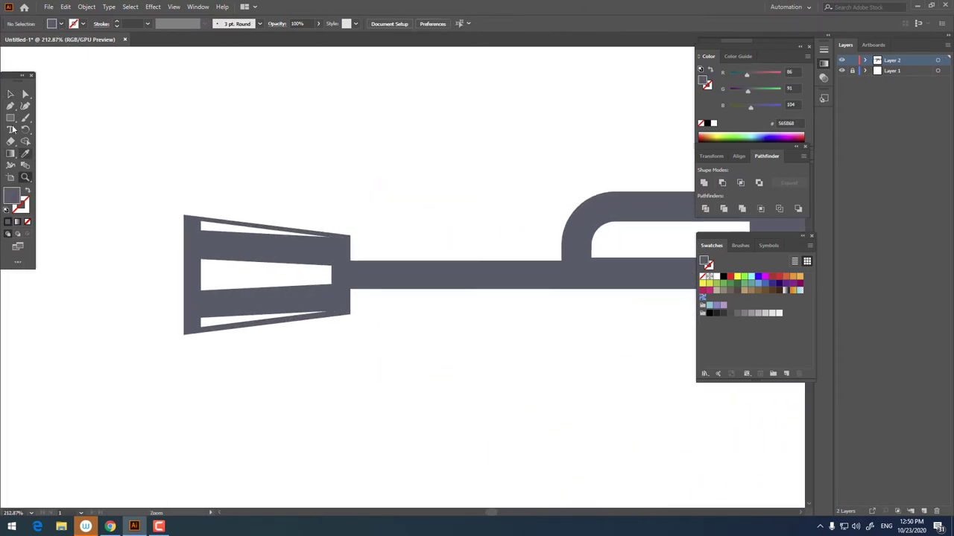
pyautogui.moveTo(234, 115)
pyautogui.mouseDown()
pyautogui.moveTo(270, 227)
pyautogui.moveTo(86, 211)
pyautogui.mouseUp()
pyautogui.press('a')
pyautogui.press('z')
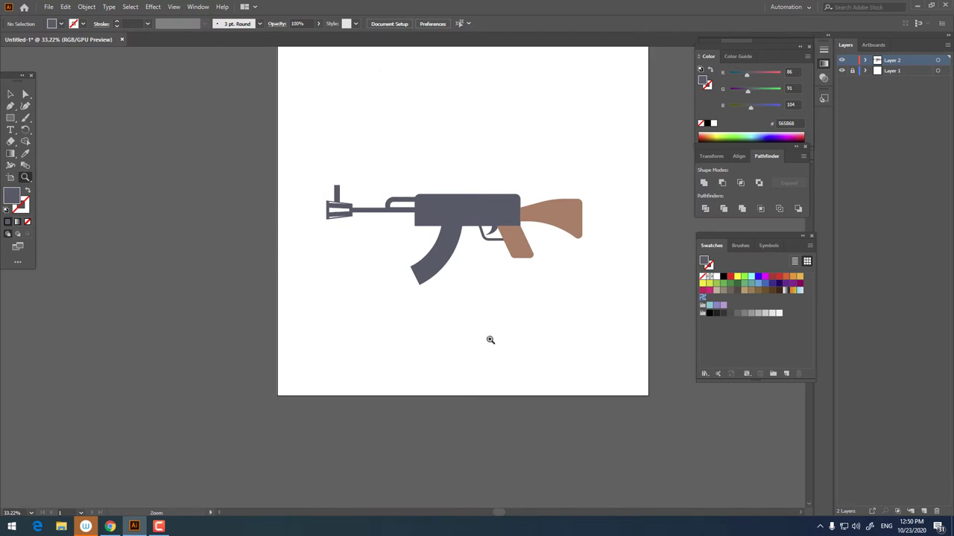
pyautogui.moveTo(348, 199); pyautogui.dragTo(386, 326)
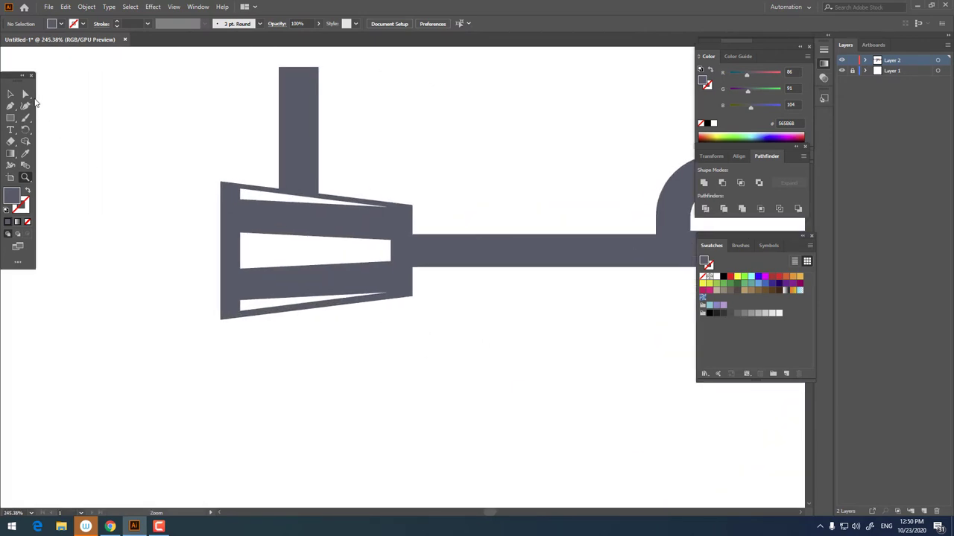
pyautogui.click(254, 260)
pyautogui.moveTo(237, 275); pyautogui.dragTo(391, 256)
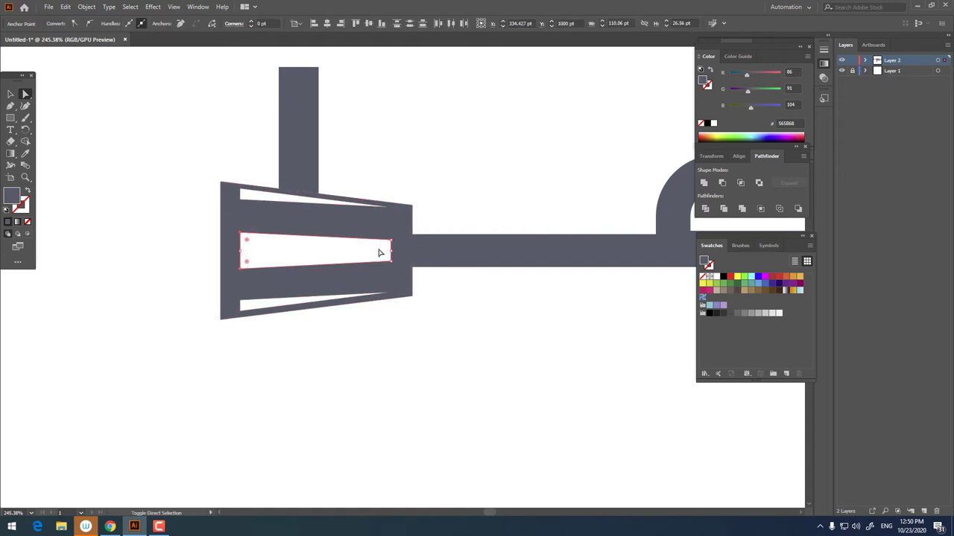
pyautogui.keyDown('shift'); pyautogui.click(392, 254); pyautogui.keyUp('shift')
pyautogui.moveTo(384, 260); pyautogui.dragTo(373, 252)
pyautogui.hotkey('ctrl', 'shift', 'a')
# - Fully round the left end of the muzzle slot
pyautogui.press('z')
pyautogui.click(236, 285)
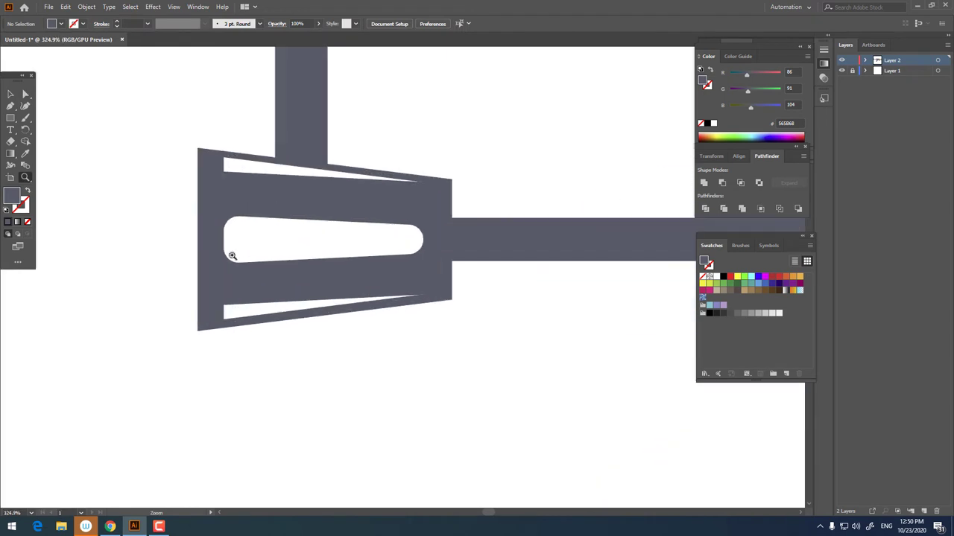
pyautogui.click(25, 96)
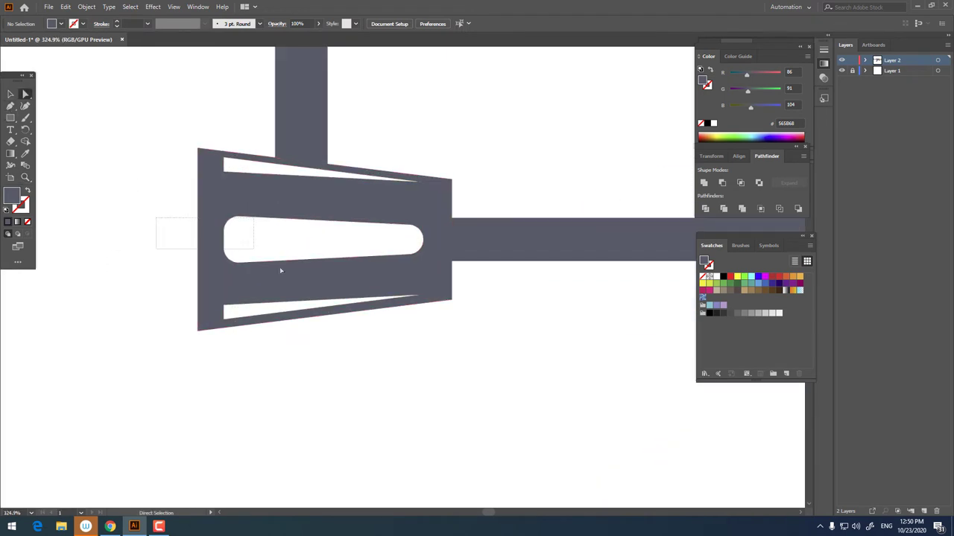
pyautogui.moveTo(280, 270); pyautogui.dragTo(270, 268)
pyautogui.moveTo(240, 234); pyautogui.dragTo(459, 260)
pyautogui.hotkey('ctrl', 'shift', 'a')
# - Select the left-end anchors of both wedge slits, then zoom out and back onto the muzzle
pyautogui.moveTo(218, 305); pyautogui.dragTo(231, 322)
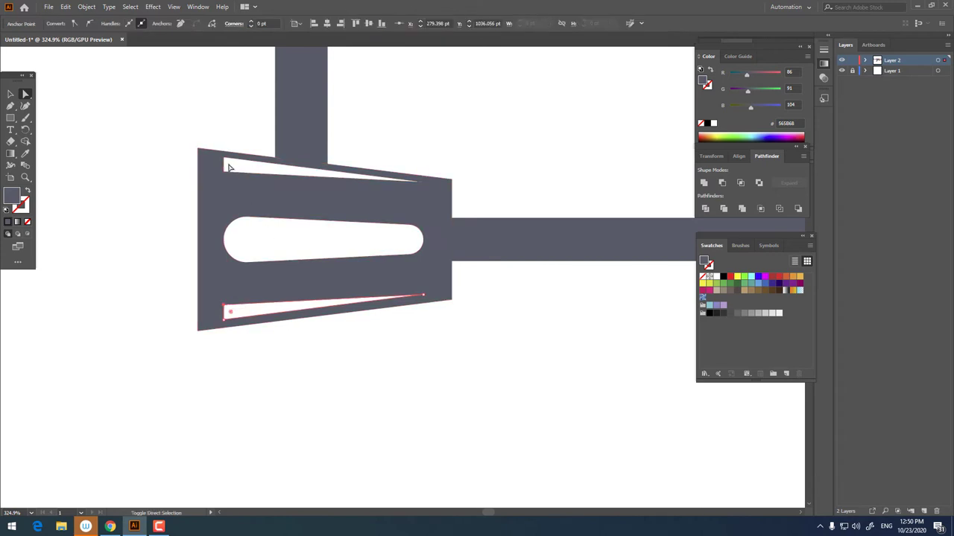
pyautogui.moveTo(243, 154); pyautogui.dragTo(225, 174)
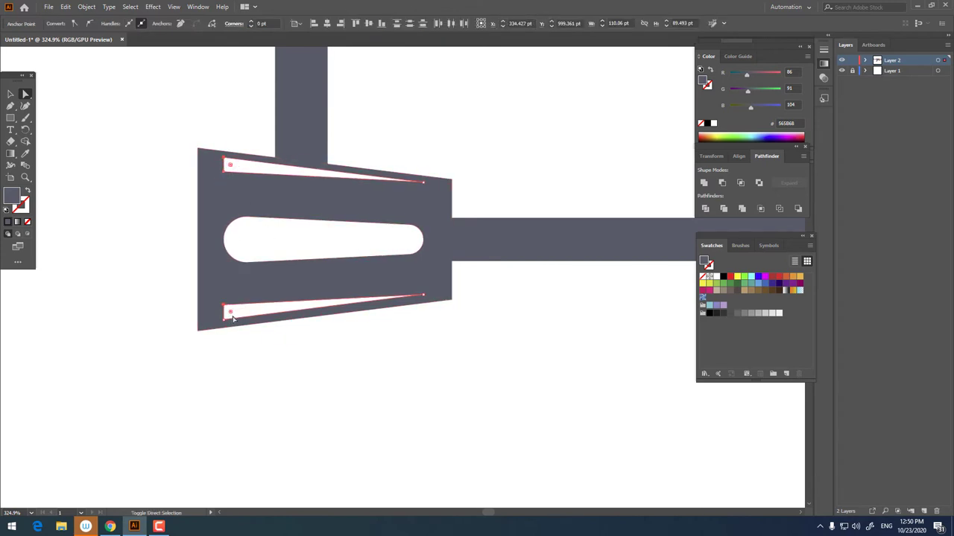
pyautogui.hotkey('ctrl', 'shift', 'a')
pyautogui.press('z')
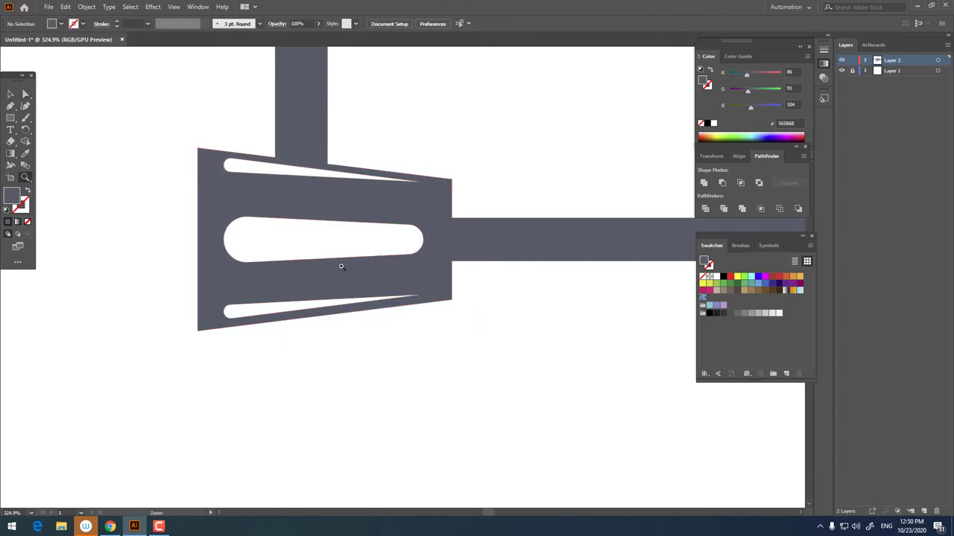
pyautogui.moveTo(335, 267); pyautogui.dragTo(217, 253)
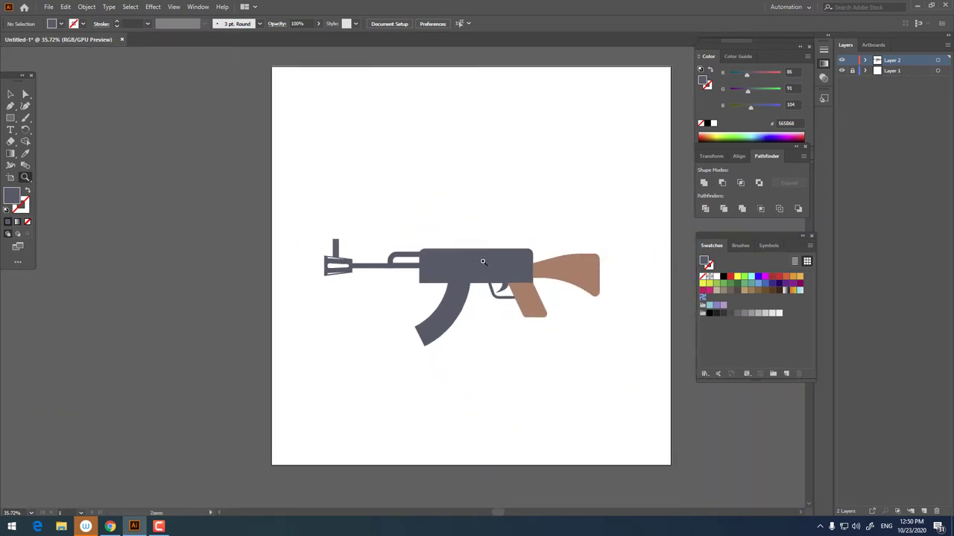
pyautogui.moveTo(335, 259); pyautogui.dragTo(477, 261)
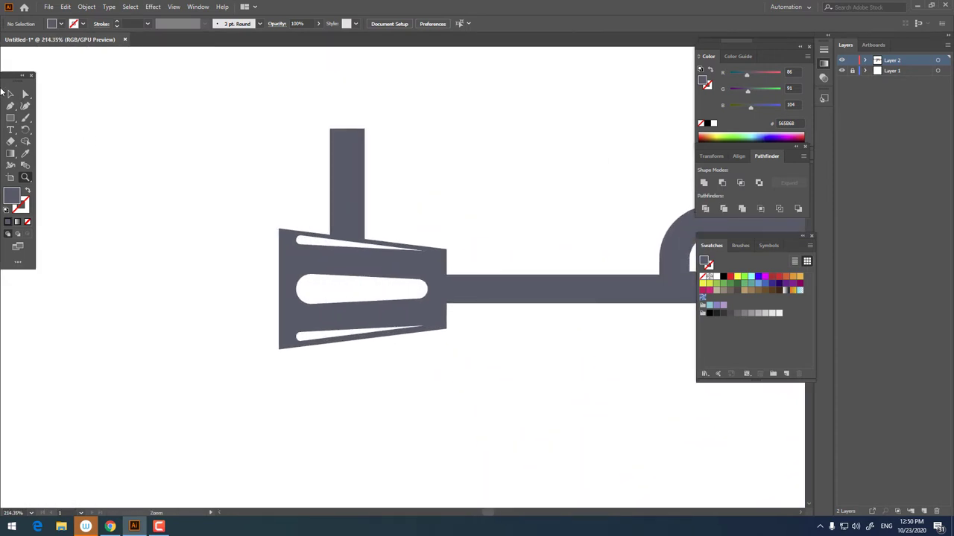
# - Squash the muzzle brake shorter vertically and move the front sight down onto it
pyautogui.click(347, 329)
pyautogui.moveTo(361, 349); pyautogui.dragTo(362, 340)
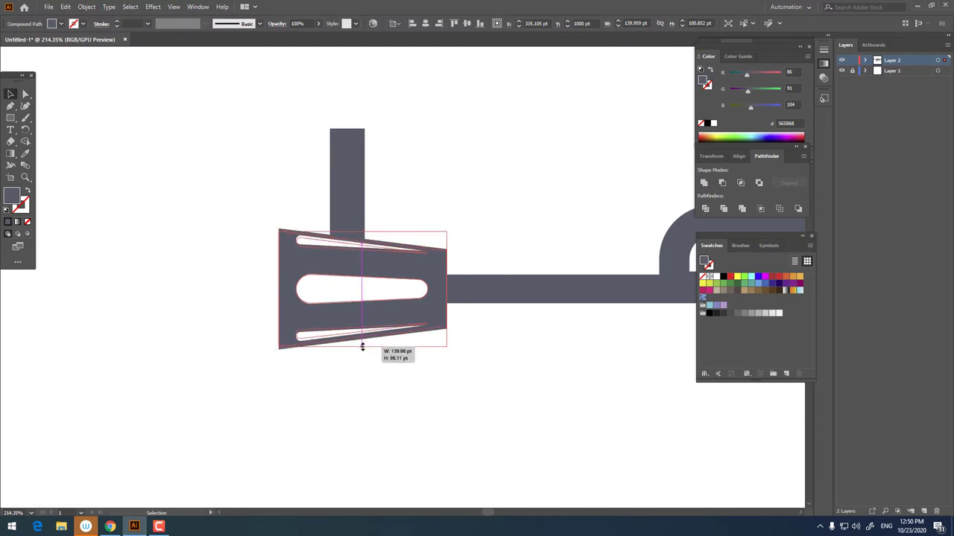
pyautogui.click(394, 368)
pyautogui.moveTo(357, 221)
pyautogui.mouseDown()
pyautogui.moveTo(353, 232)
pyautogui.moveTo(332, 204)
pyautogui.mouseUp()
pyautogui.click(412, 335)
# - Draw a thin white rectangle along the barrel
pyautogui.click(471, 364)
pyautogui.press('z')
pyautogui.hotkey('ctrl', '0')
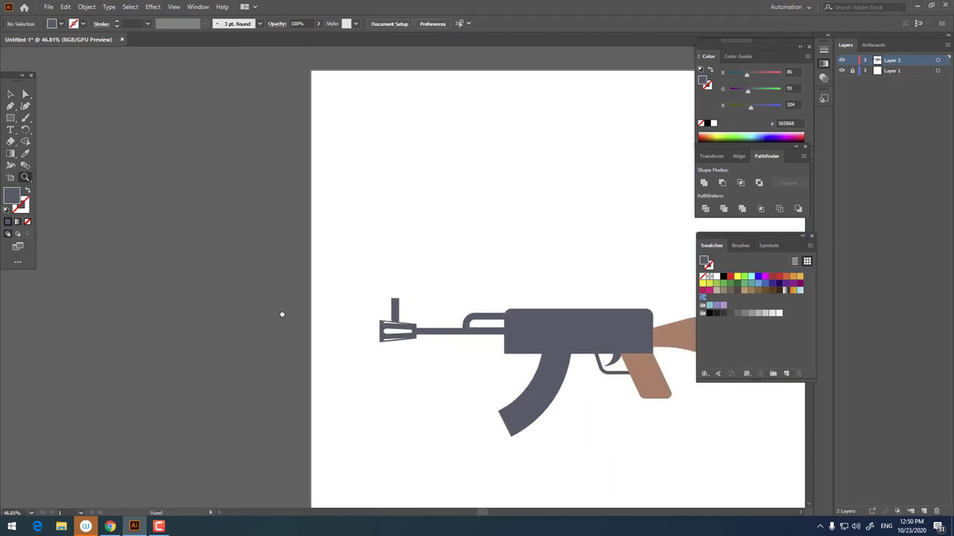
pyautogui.moveTo(237, 256); pyautogui.dragTo(283, 230)
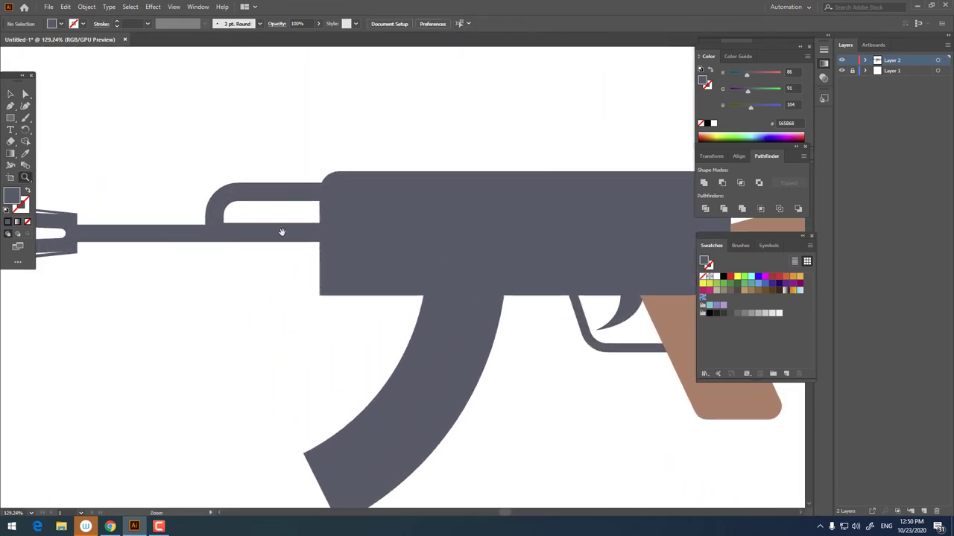
pyautogui.moveTo(357, 237); pyautogui.dragTo(358, 241)
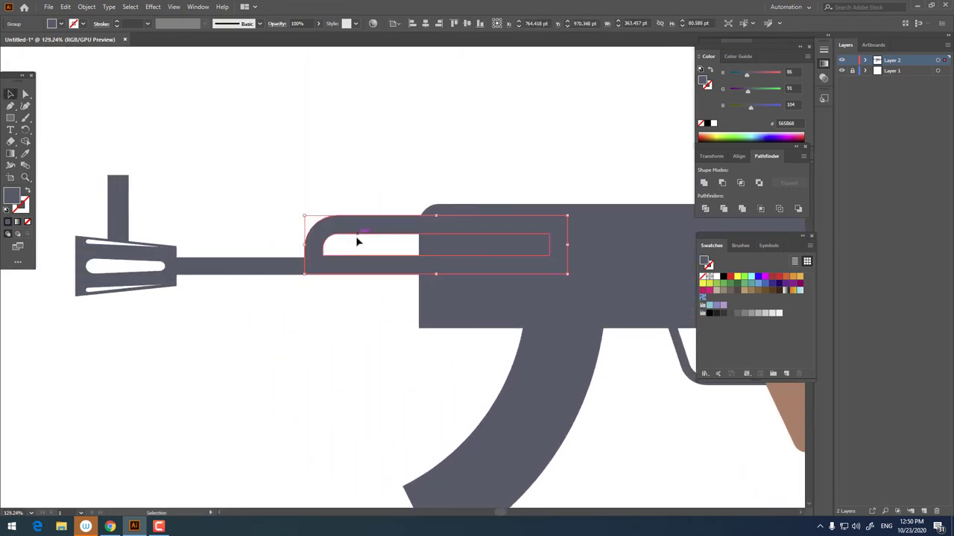
pyautogui.hotkey('ctrl', '0')
pyautogui.moveTo(366, 319); pyautogui.dragTo(402, 313)
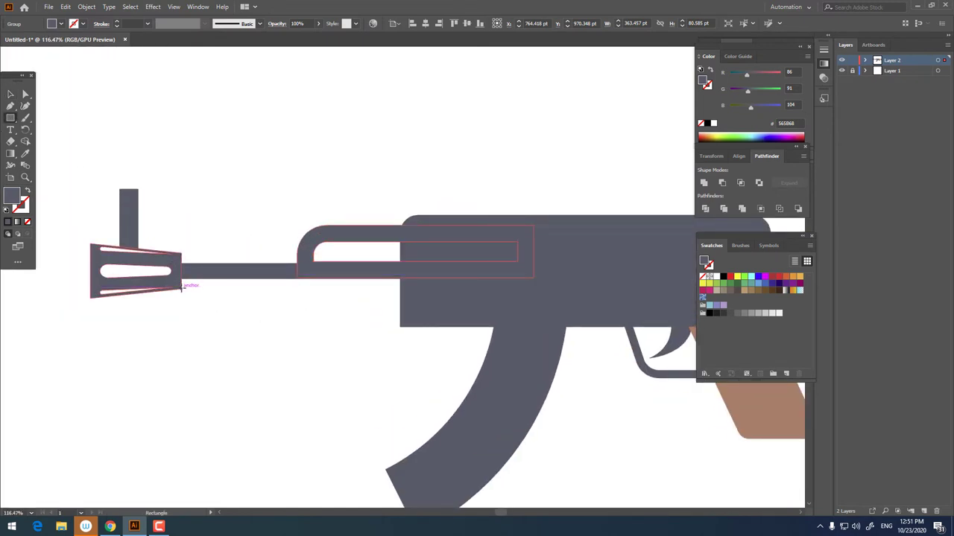
pyautogui.moveTo(181, 287); pyautogui.dragTo(438, 285)
# - Draw a small grey block across the barrel line
pyautogui.hotkey('ctrl', '0')
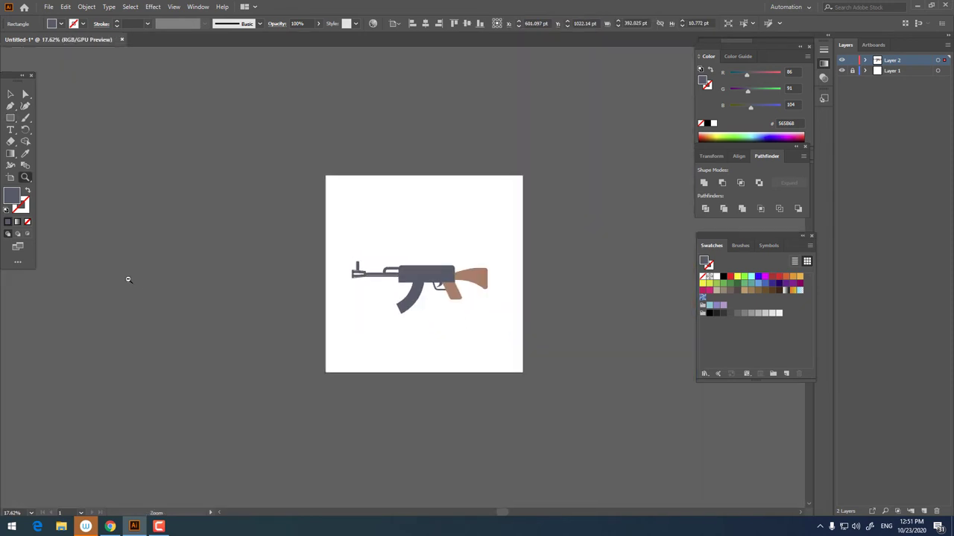
pyautogui.press('z')
pyautogui.moveTo(127, 276); pyautogui.dragTo(368, 330)
pyautogui.click(14, 119)
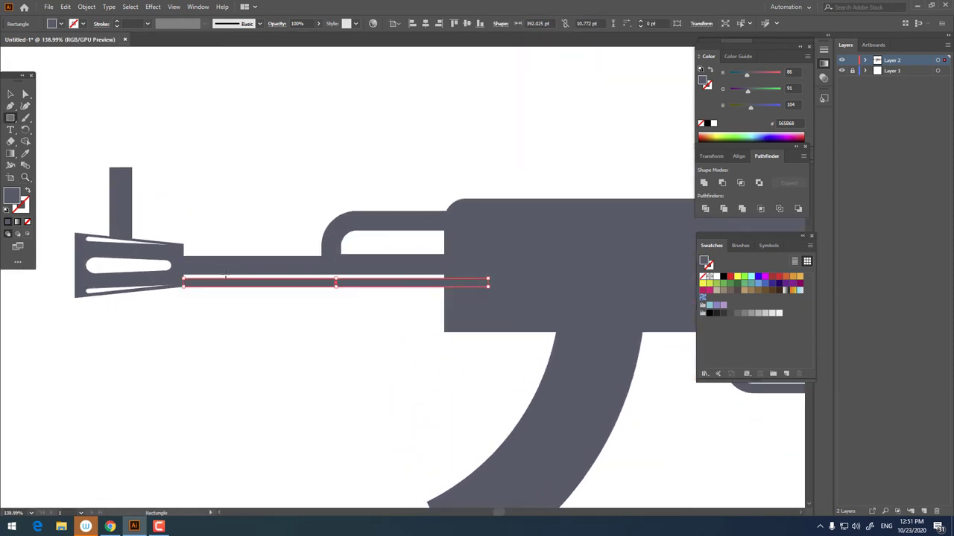
pyautogui.moveTo(222, 276); pyautogui.dragTo(278, 290)
pyautogui.click(10, 95)
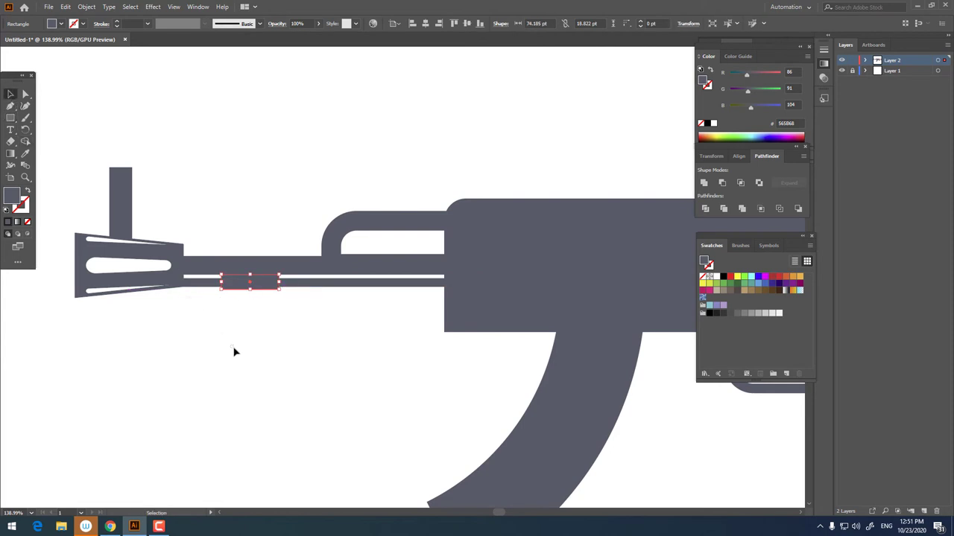
pyautogui.click(281, 337)
# - Copy the barrel block, paste it in front and slide the copy right along the barrel
pyautogui.click(262, 289)
pyautogui.click(66, 7)
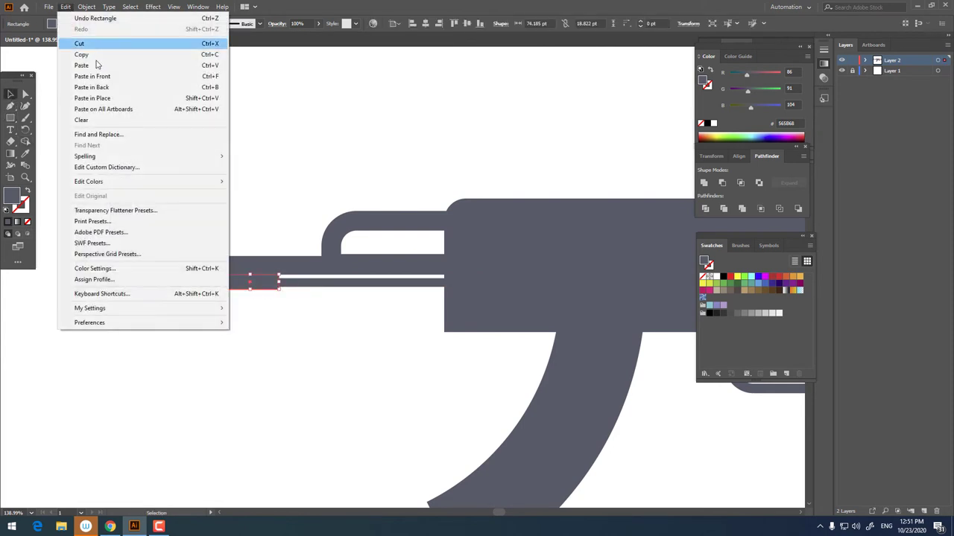
pyautogui.click(85, 54)
pyautogui.click(66, 6)
pyautogui.click(109, 76)
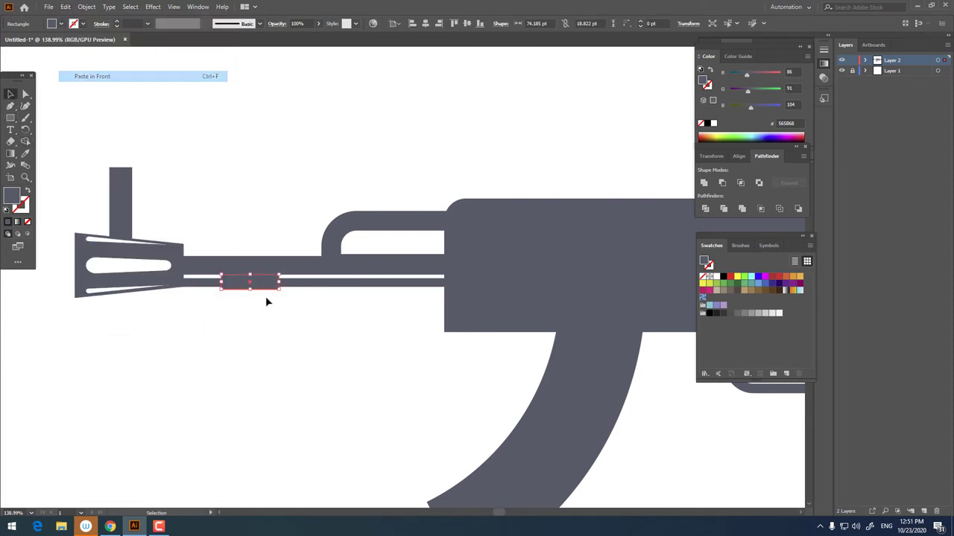
pyautogui.moveTo(269, 287)
pyautogui.mouseDown()
pyautogui.moveTo(388, 309)
pyautogui.moveTo(394, 340)
pyautogui.mouseUp()
# - Round the receiver's lower-front corner to about 49 pt
pyautogui.press('z')
pyautogui.hotkey('ctrl', '0')
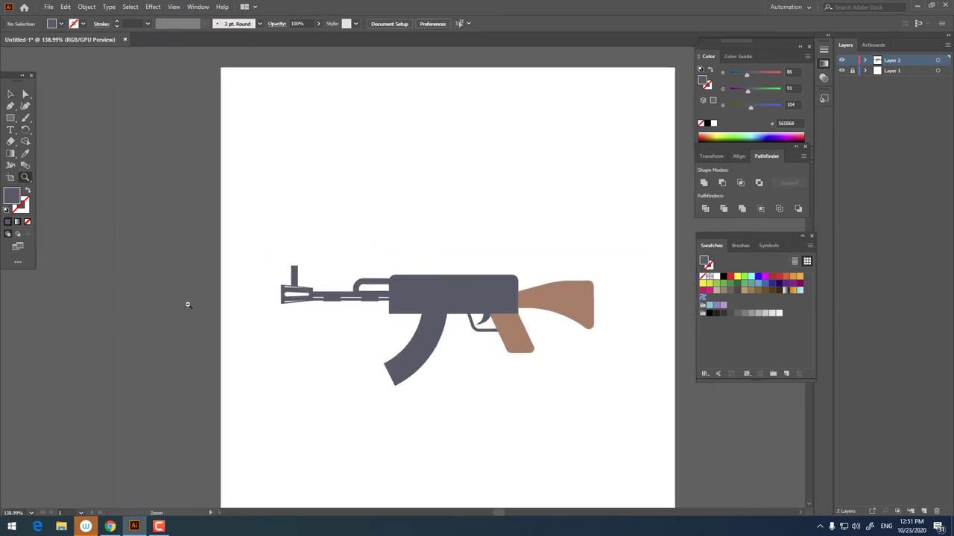
pyautogui.click(487, 327)
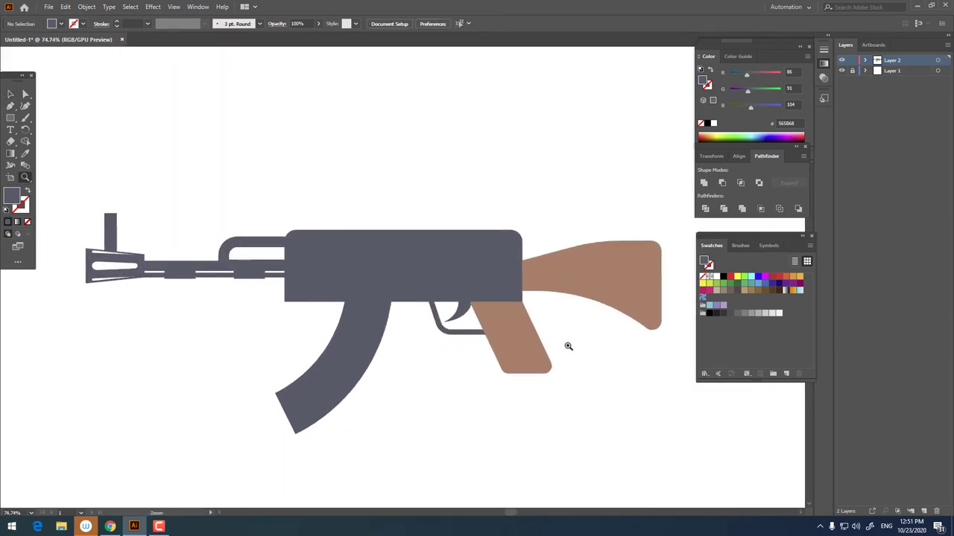
pyautogui.click(298, 305)
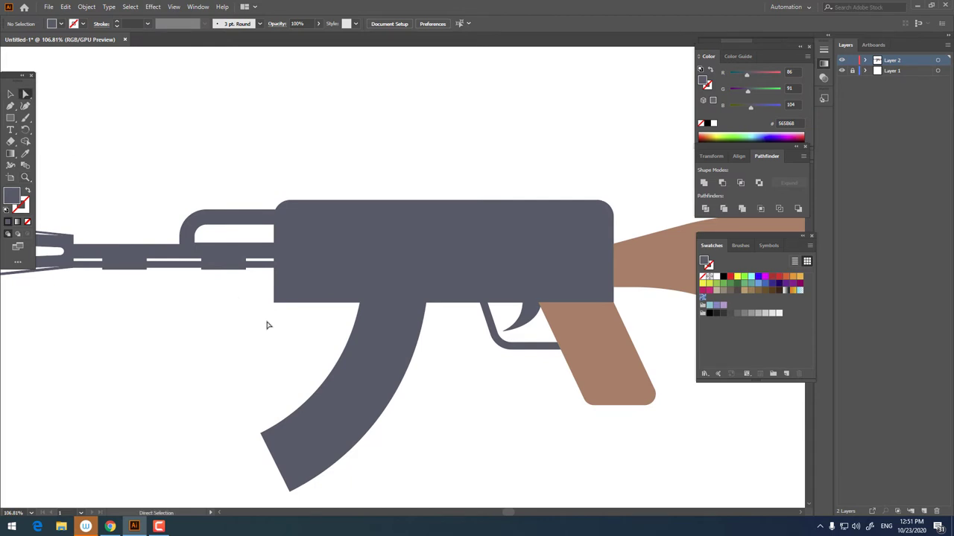
pyautogui.click(277, 297)
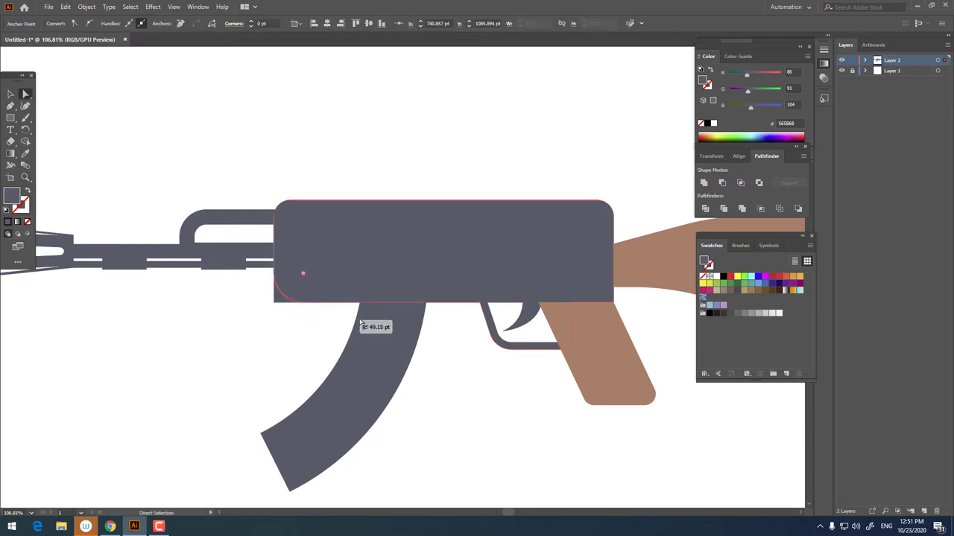
# - Draw a rectangle of about 252 × 56 pt across the receiver's lower section
pyautogui.press('z')
pyautogui.moveTo(286, 331)
pyautogui.mouseDown()
pyautogui.moveTo(141, 309)
pyautogui.moveTo(309, 330)
pyautogui.mouseUp()
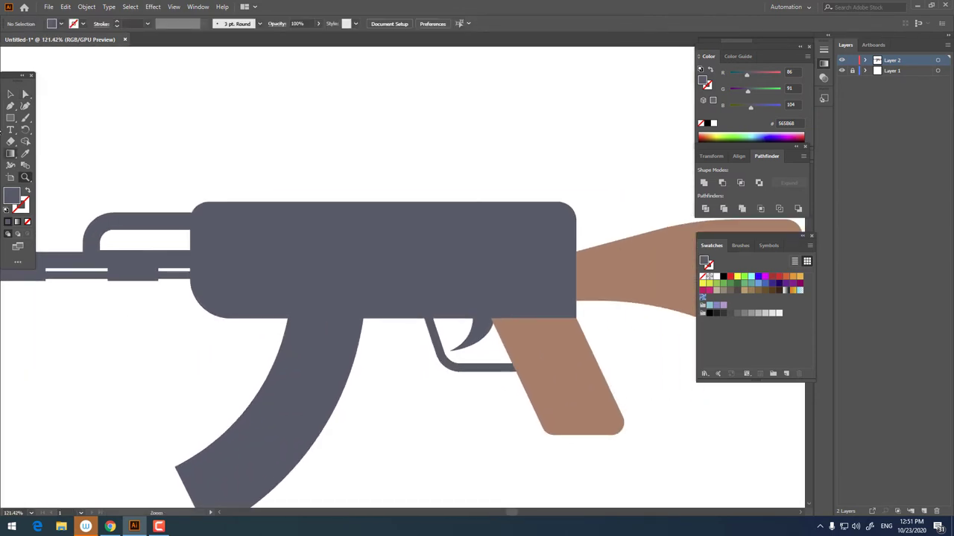
pyautogui.moveTo(242, 317)
pyautogui.mouseDown()
pyautogui.moveTo(431, 276)
pyautogui.moveTo(413, 279)
pyautogui.mouseUp()
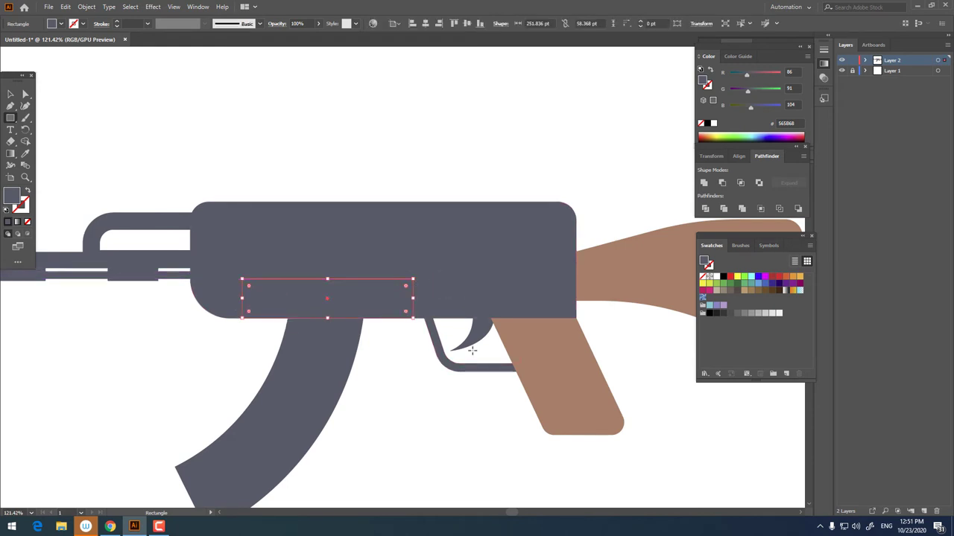
# - Fill the rectangle brown and unite it with a centred smaller rectangle on top
pyautogui.click(24, 153)
pyautogui.click(537, 379)
pyautogui.scroll(2, 276, 257)
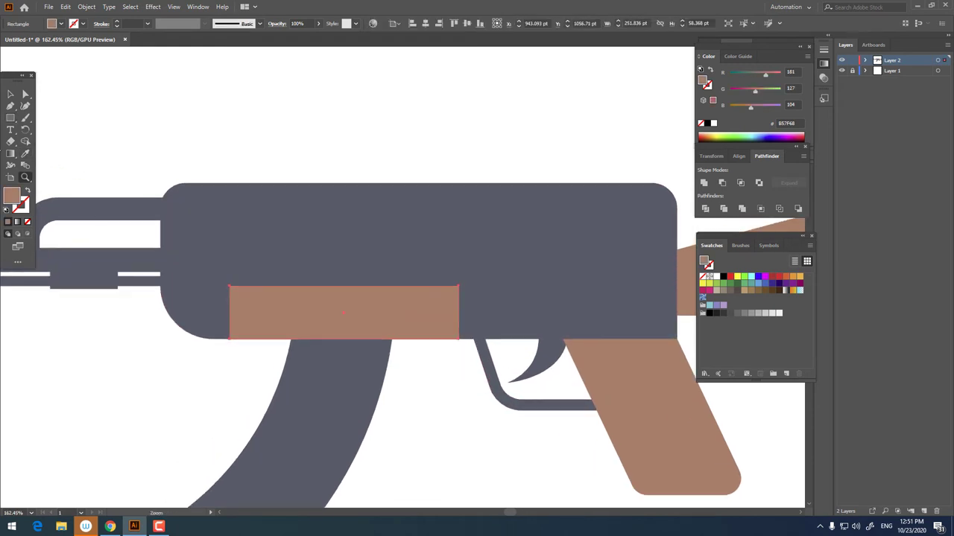
pyautogui.click(11, 119)
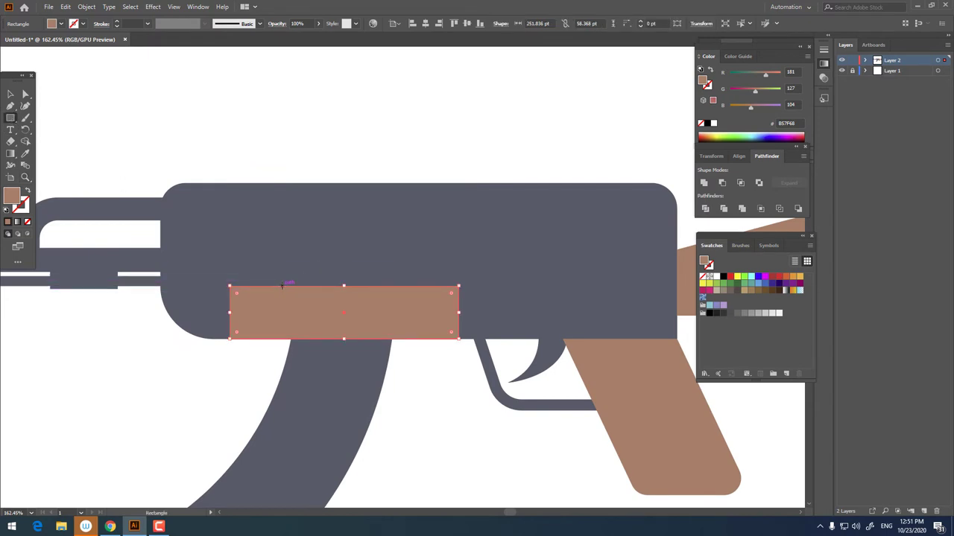
pyautogui.moveTo(282, 286); pyautogui.dragTo(404, 254)
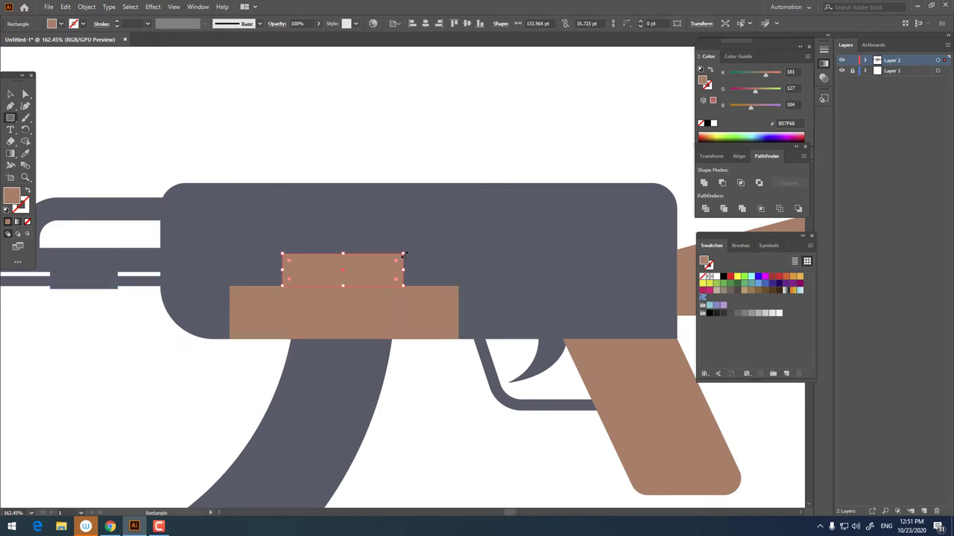
pyautogui.click(11, 95)
pyautogui.keyDown('shift'); pyautogui.click(425, 323); pyautogui.keyUp('shift')
pyautogui.click(426, 23)
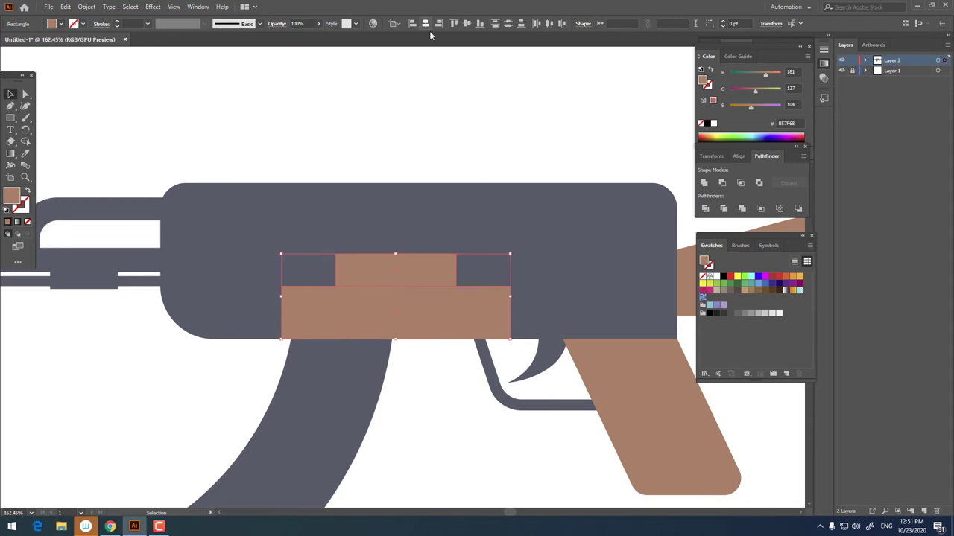
pyautogui.moveTo(457, 302); pyautogui.dragTo(397, 302)
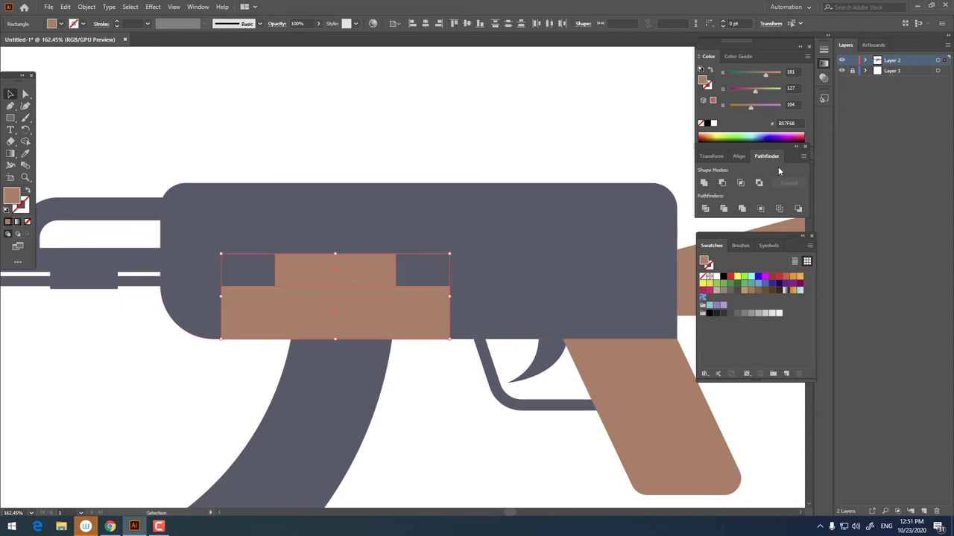
pyautogui.click(703, 183)
# - Round the corners of the brown stepped block
pyautogui.press('z')
pyautogui.moveTo(285, 278)
pyautogui.mouseDown()
pyautogui.moveTo(128, 294)
pyautogui.moveTo(351, 306)
pyautogui.mouseUp()
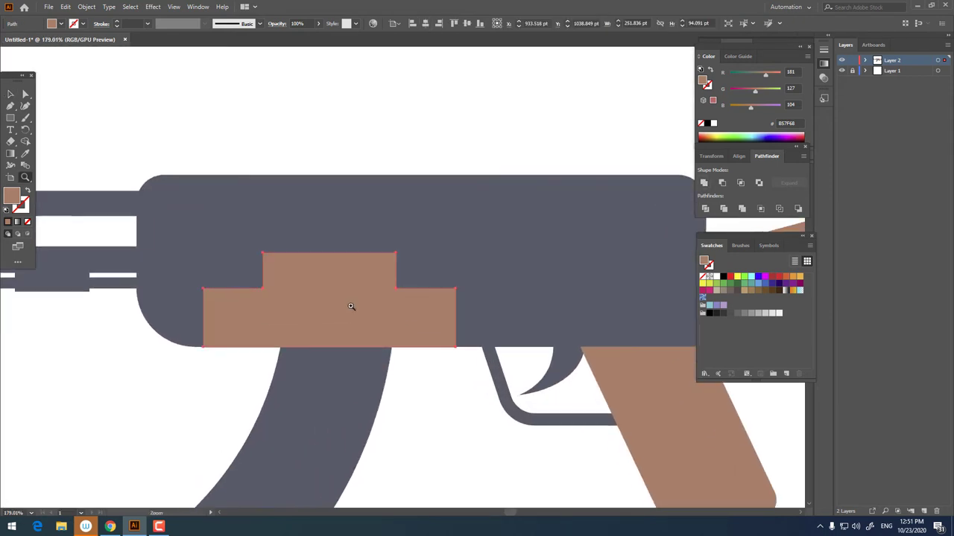
pyautogui.click(25, 94)
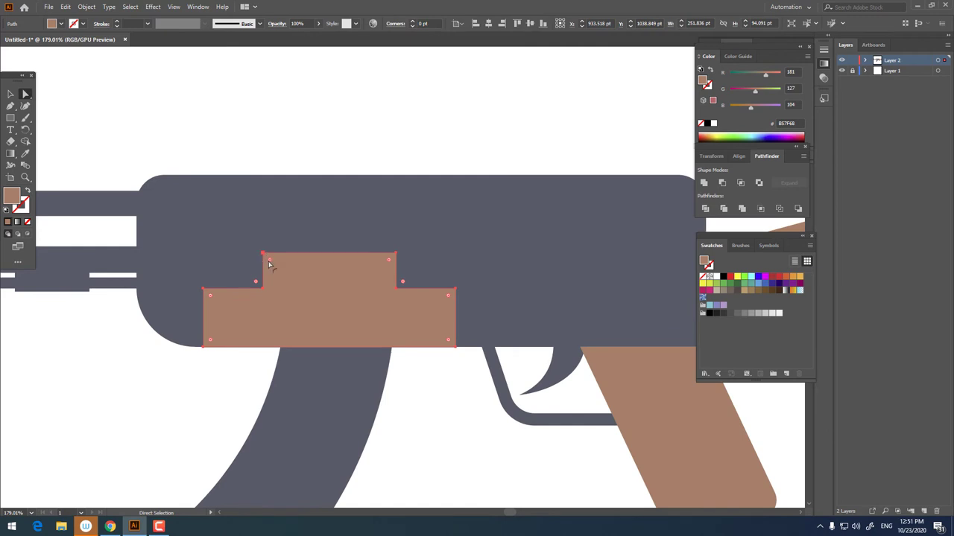
pyautogui.click(447, 426)
# - Drag the receiver's top-rear anchor left to slant its rear edge
pyautogui.hotkey('ctrl', '0')
pyautogui.press('z')
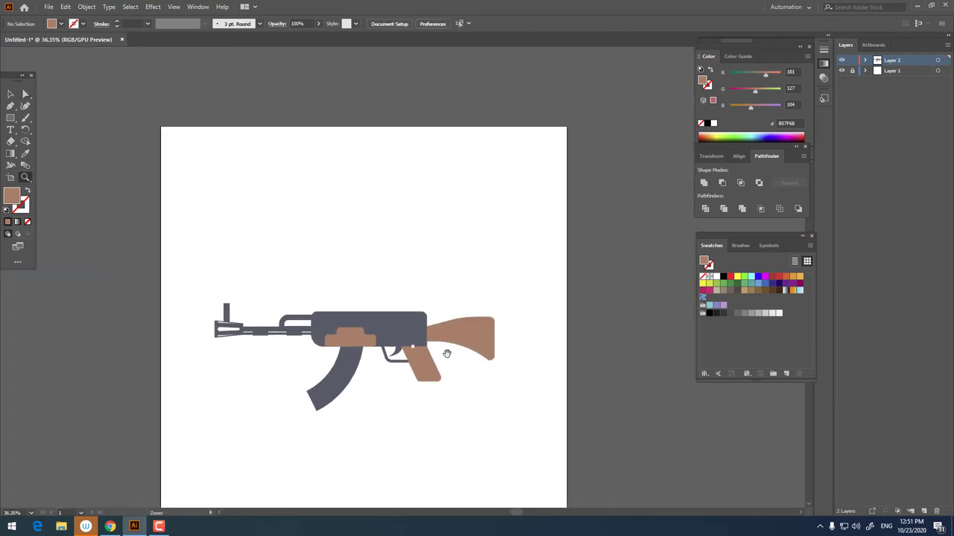
pyautogui.moveTo(505, 319); pyautogui.dragTo(445, 271)
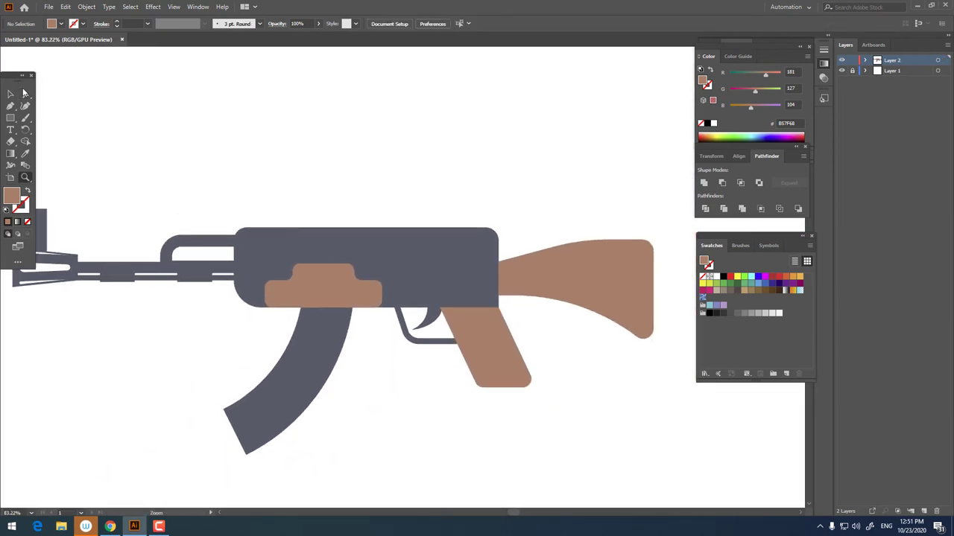
pyautogui.click(489, 238)
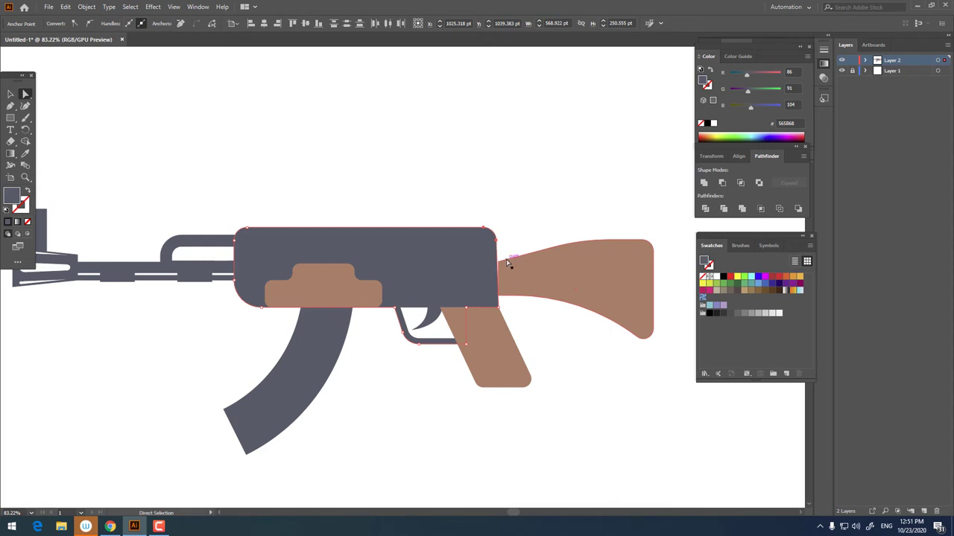
pyautogui.moveTo(509, 262); pyautogui.dragTo(500, 241)
# - Add an anchor on the receiver's right edge and turn its top-right corner into a small rounded step
pyautogui.press('ctrl')
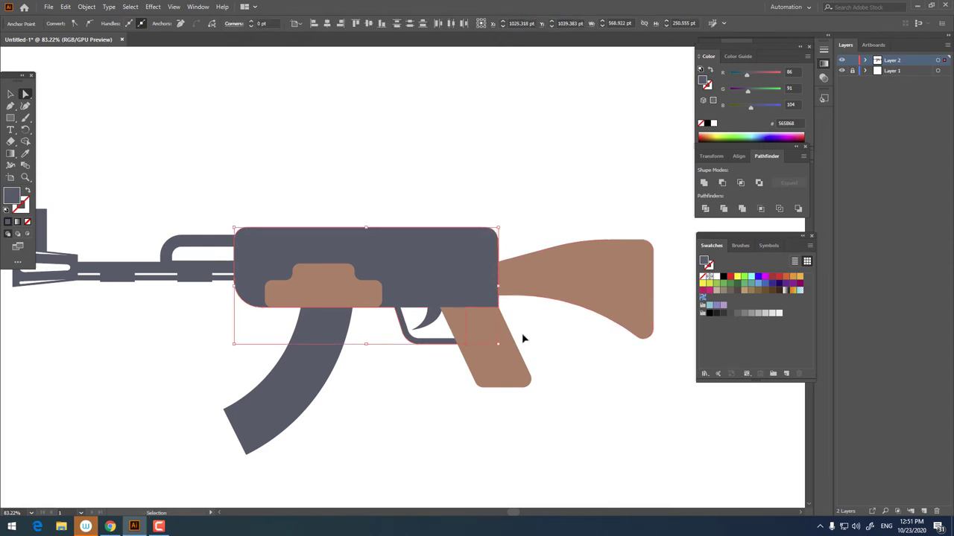
pyautogui.click(458, 258)
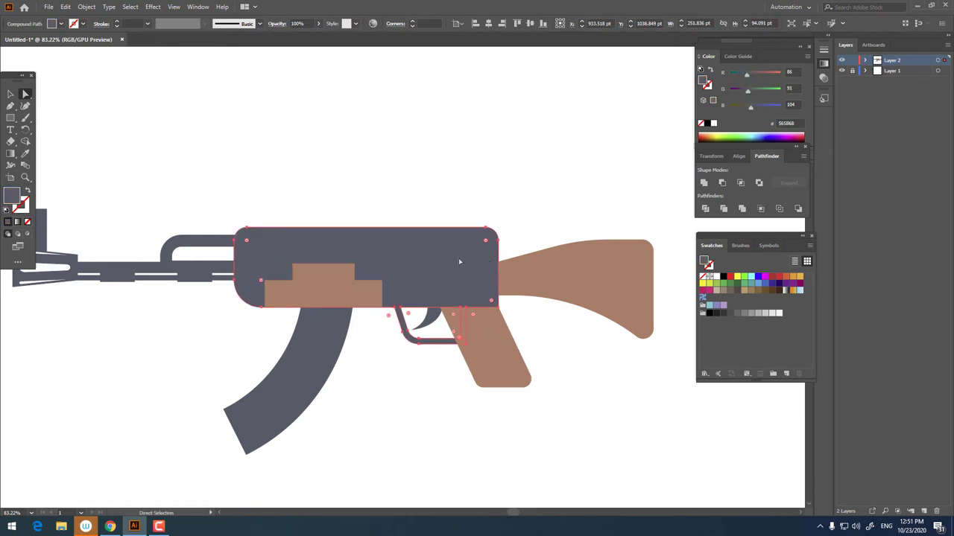
pyautogui.scroll(3, 458, 258)
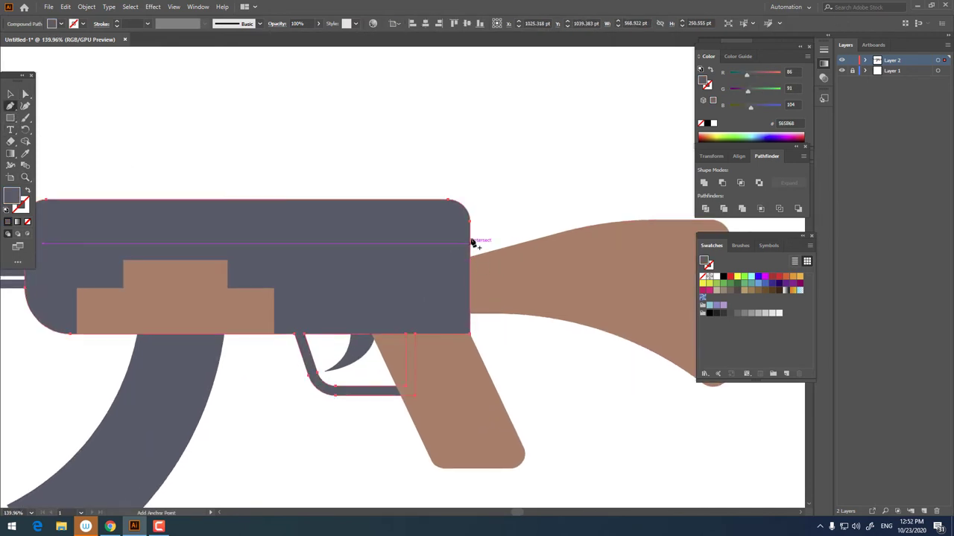
pyautogui.click(25, 106)
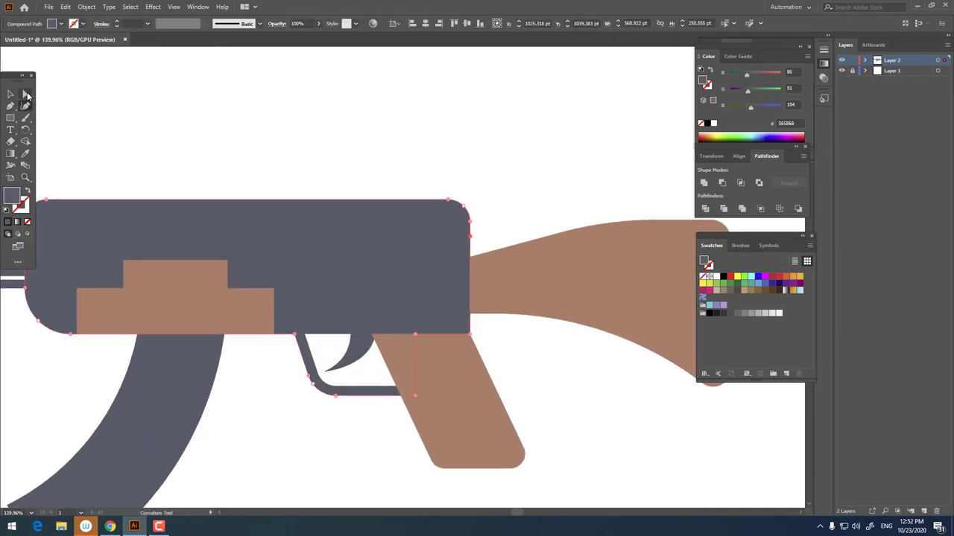
pyautogui.moveTo(426, 179); pyautogui.dragTo(427, 179)
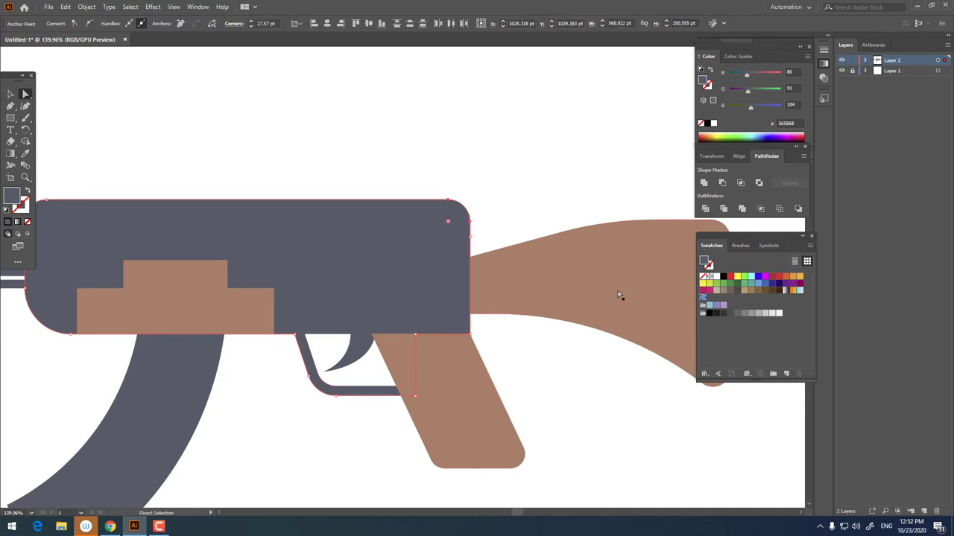
pyautogui.click(511, 213)
pyautogui.press('z')
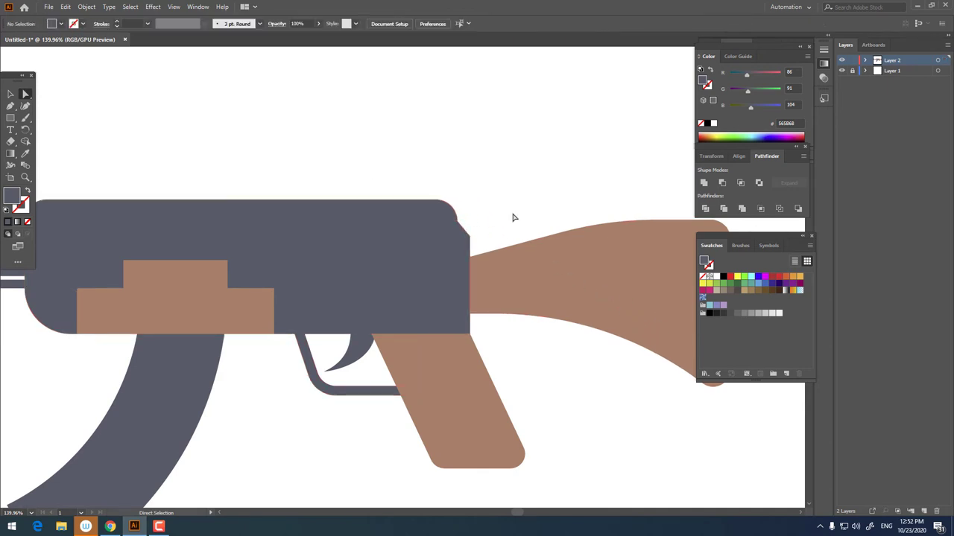
pyautogui.moveTo(511, 213)
pyautogui.mouseDown()
pyautogui.moveTo(341, 207)
pyautogui.moveTo(420, 239)
pyautogui.mouseUp()
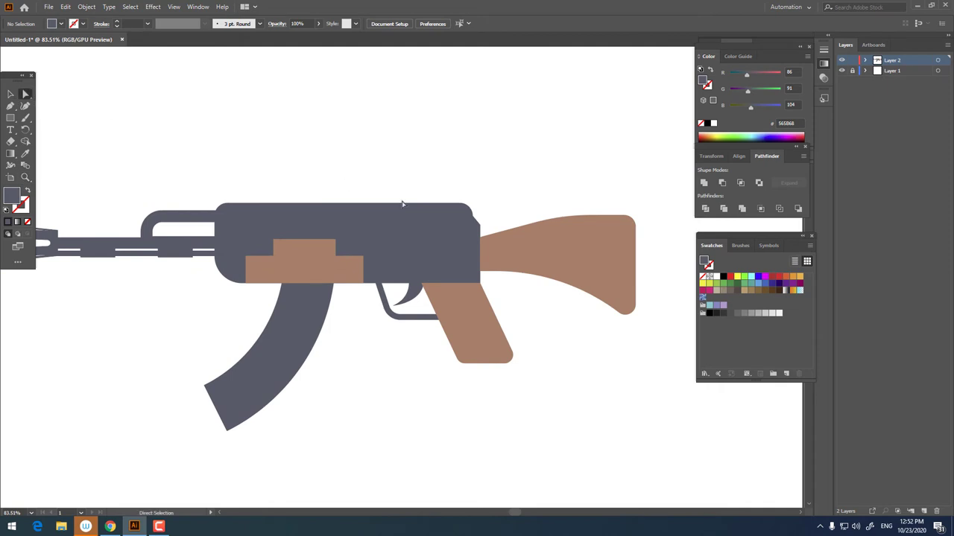
pyautogui.click(472, 230)
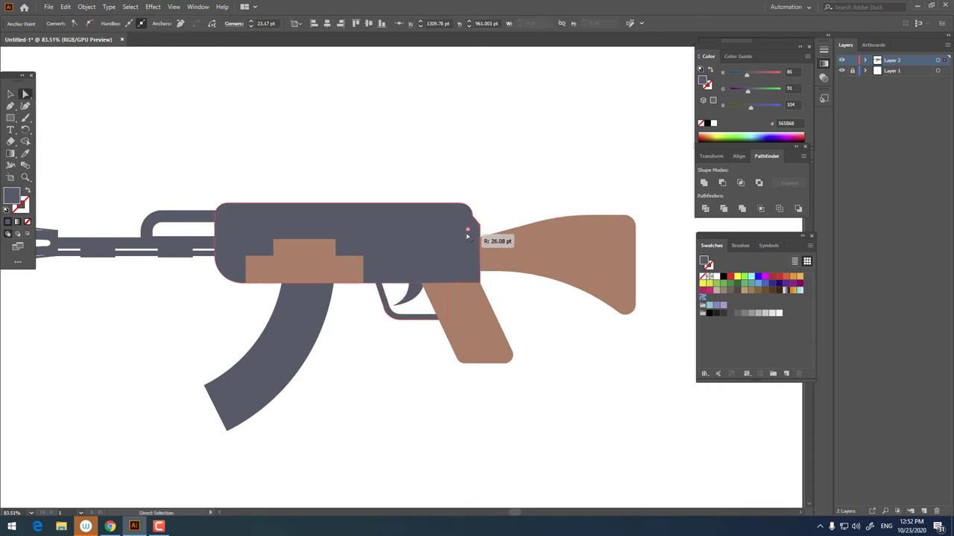
pyautogui.click(509, 196)
pyautogui.press('z')
pyautogui.moveTo(509, 196); pyautogui.dragTo(285, 263)
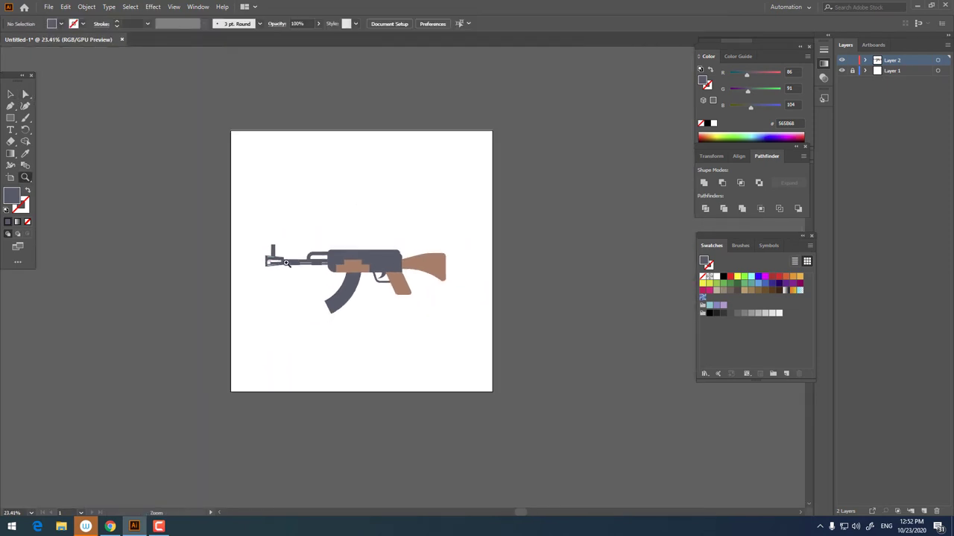
# - Unite the grey barrel, receiver, magazine and trigger guard, then send the shape to back
pyautogui.moveTo(410, 255); pyautogui.dragTo(521, 291)
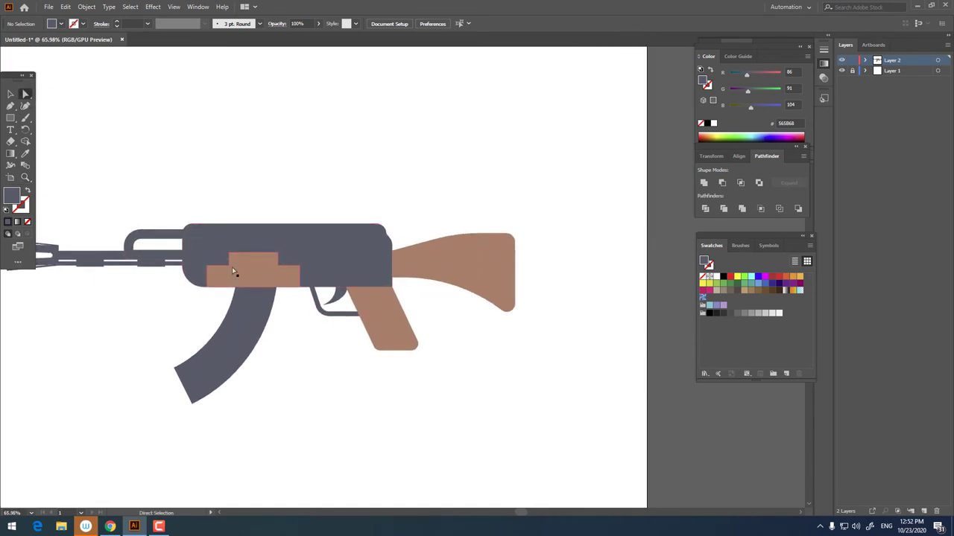
pyautogui.click(10, 94)
pyautogui.moveTo(200, 204); pyautogui.dragTo(311, 227)
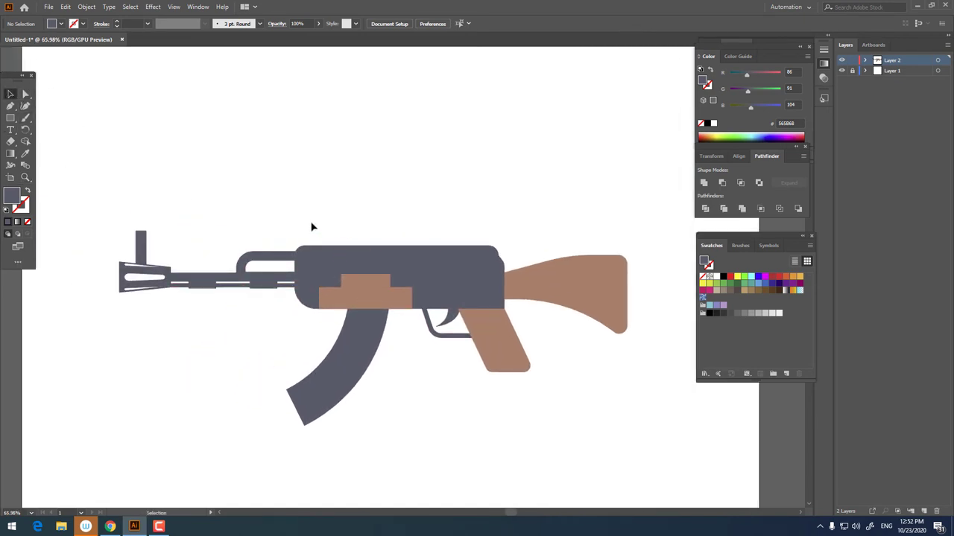
pyautogui.moveTo(40, 302); pyautogui.dragTo(41, 320)
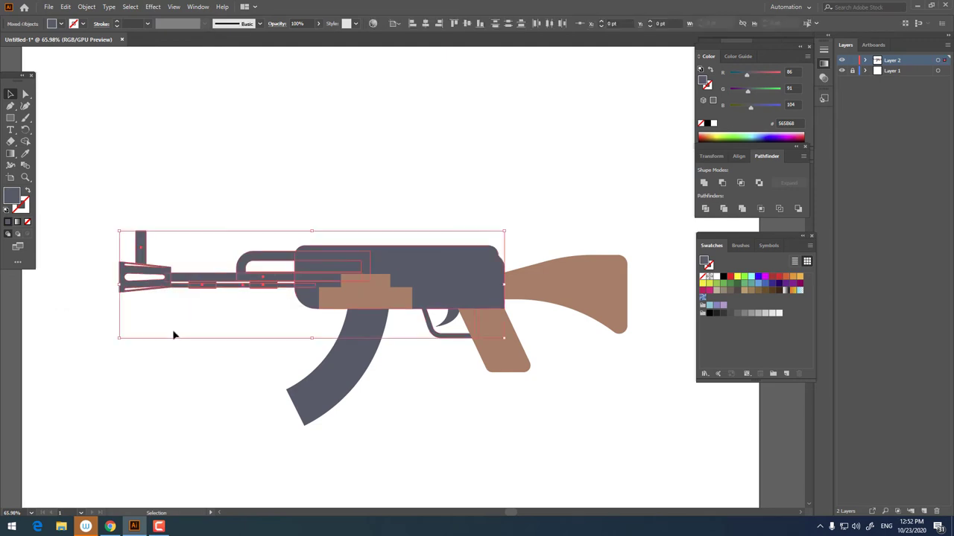
pyautogui.keyDown('shift'); pyautogui.click(349, 376); pyautogui.keyUp('shift')
pyautogui.keyDown('shift'); pyautogui.click(449, 327); pyautogui.keyUp('shift')
pyautogui.keyDown('shift'); pyautogui.click(450, 325); pyautogui.keyUp('shift')
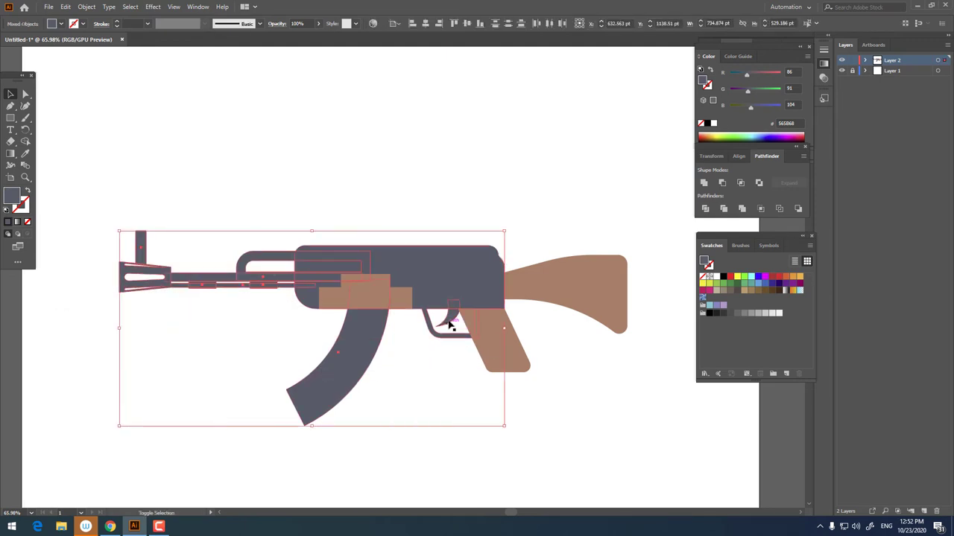
pyautogui.click(704, 184)
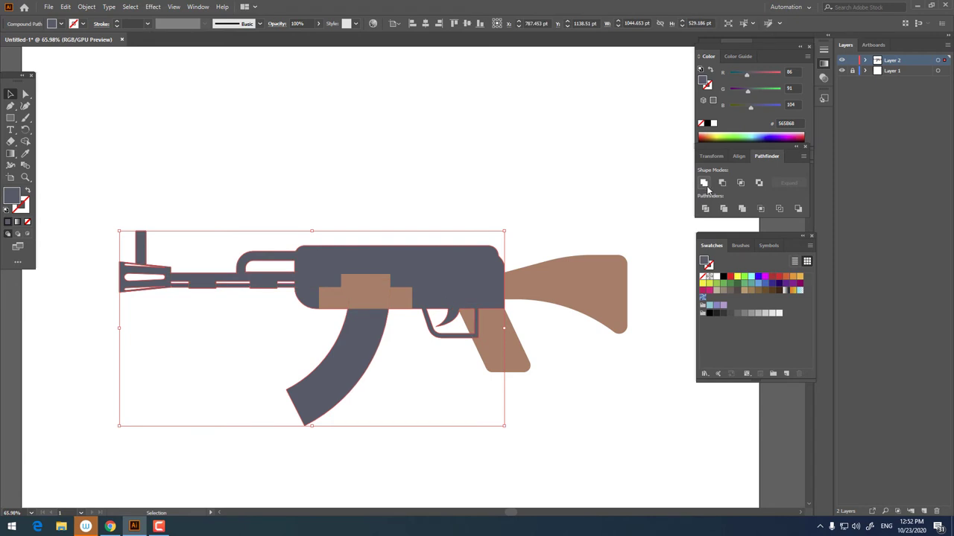
pyautogui.rightClick(427, 260)
pyautogui.moveTo(454, 370)
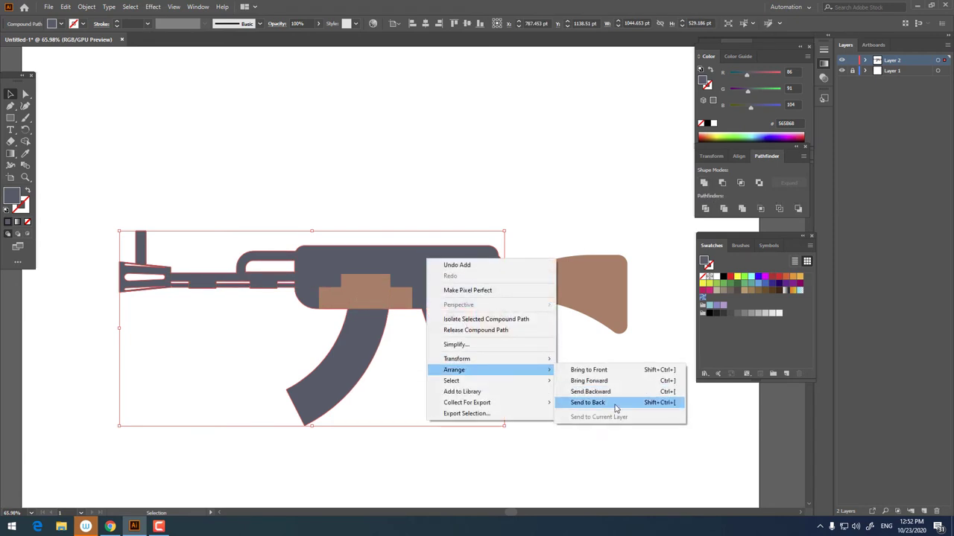
pyautogui.click(587, 403)
# - Pen-draw a shadow shape over the stock's lower half with a stepped top edge
pyautogui.press('z')
pyautogui.click(504, 323)
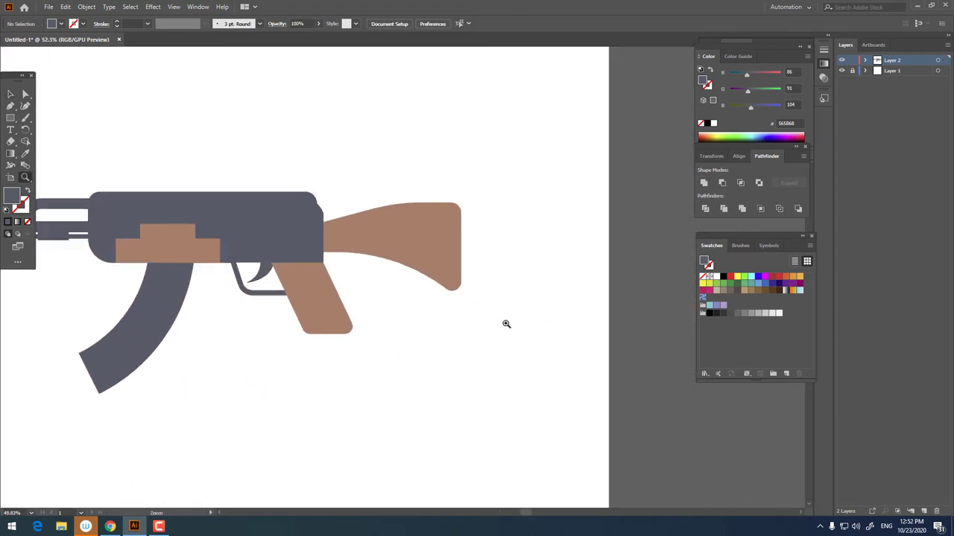
pyautogui.click(397, 270)
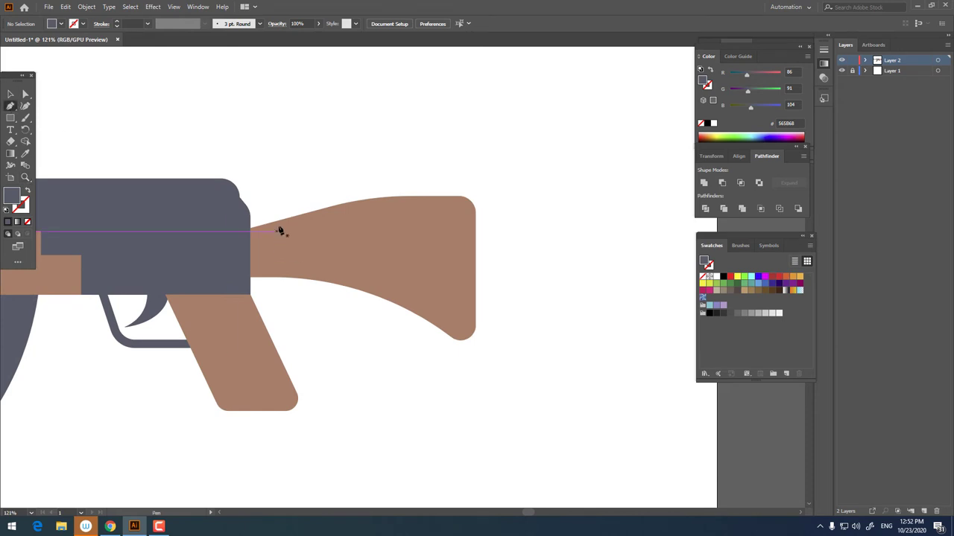
pyautogui.click(272, 208)
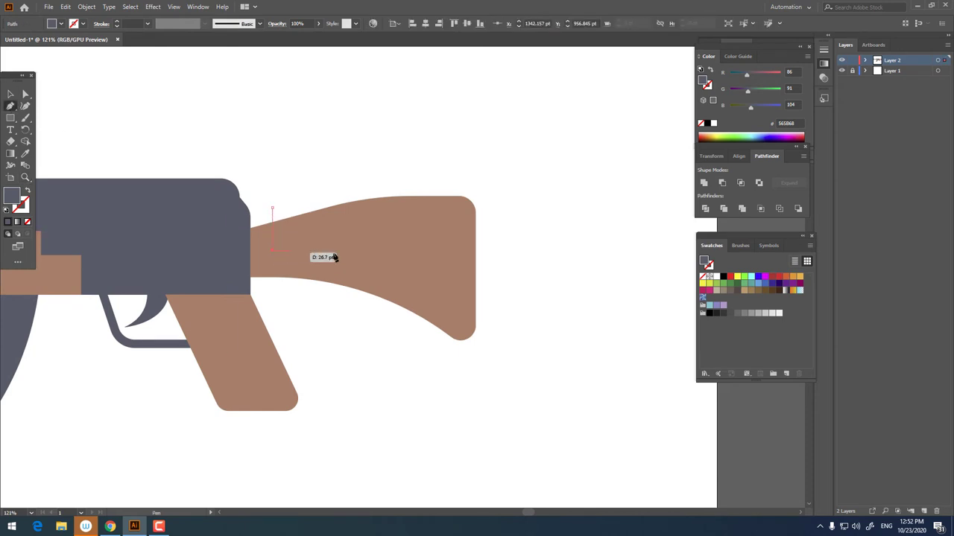
pyautogui.click(455, 250)
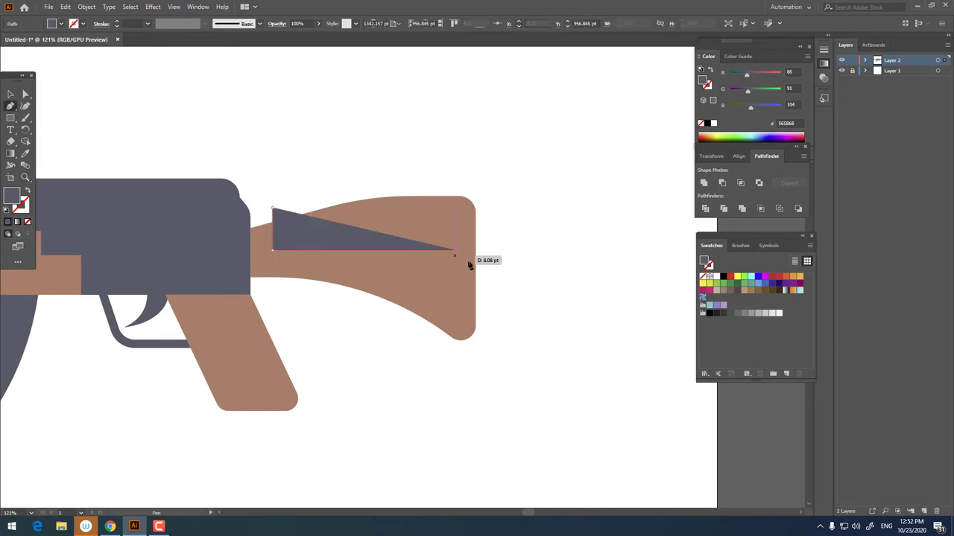
pyautogui.hotkey('ctrl', 'z')
pyautogui.hotkey('ctrl', 'z')
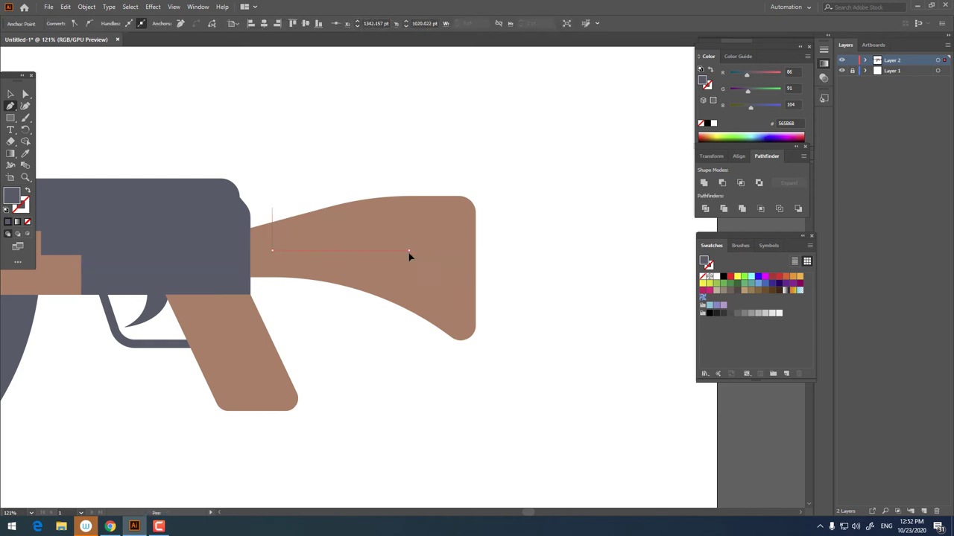
pyautogui.click(408, 250)
pyautogui.click(437, 273)
pyautogui.click(505, 273)
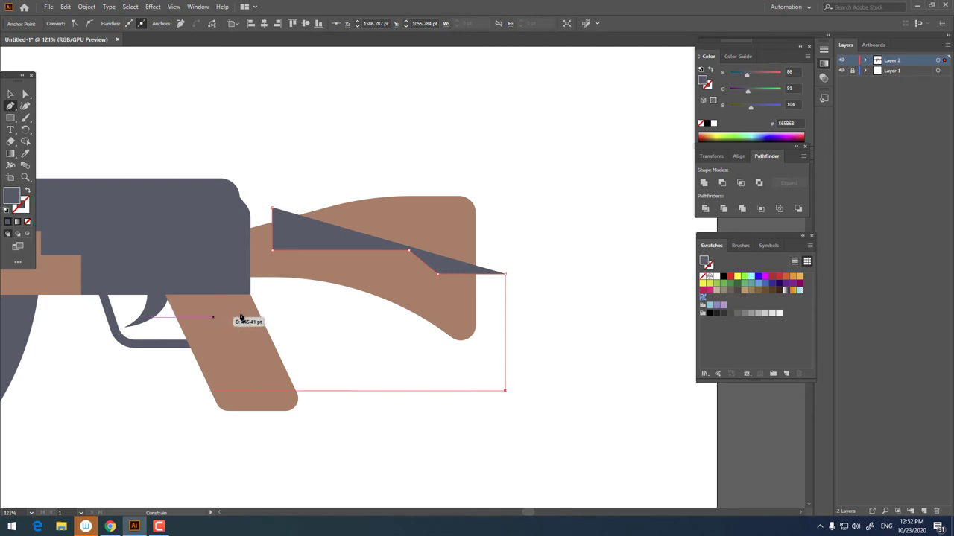
pyautogui.click(251, 389)
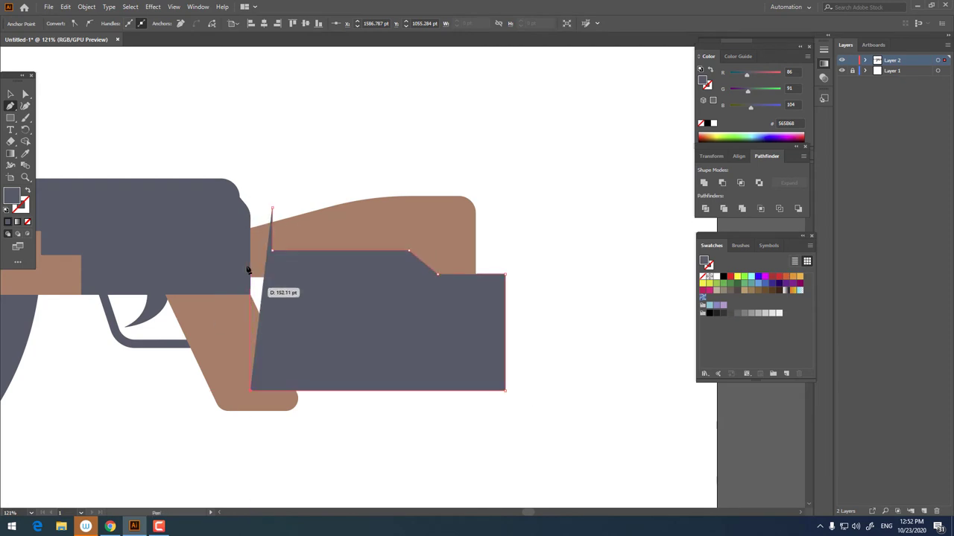
pyautogui.click(251, 200)
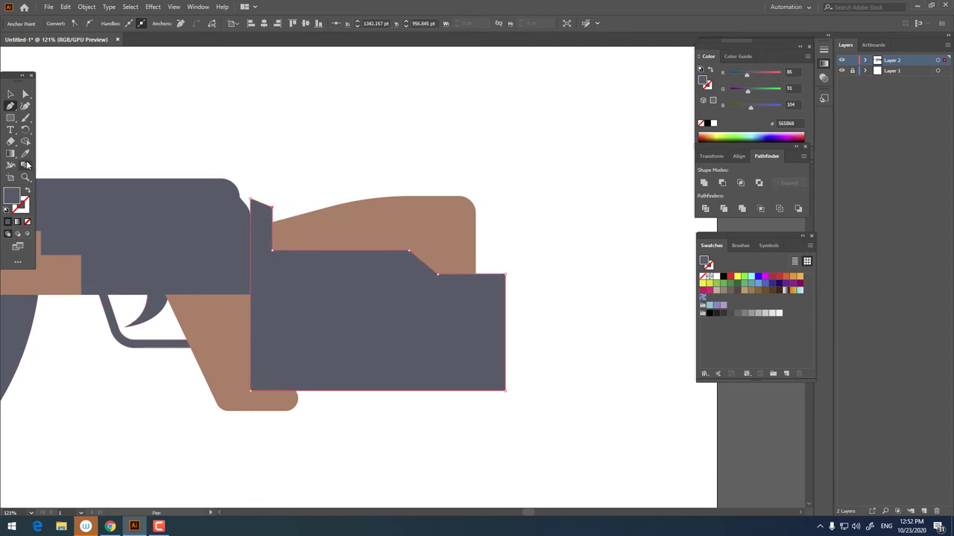
# - Fill the shadow shape with a darker brown than the stock
pyautogui.click(317, 193)
pyautogui.click(372, 216)
pyautogui.doubleClick(11, 195)
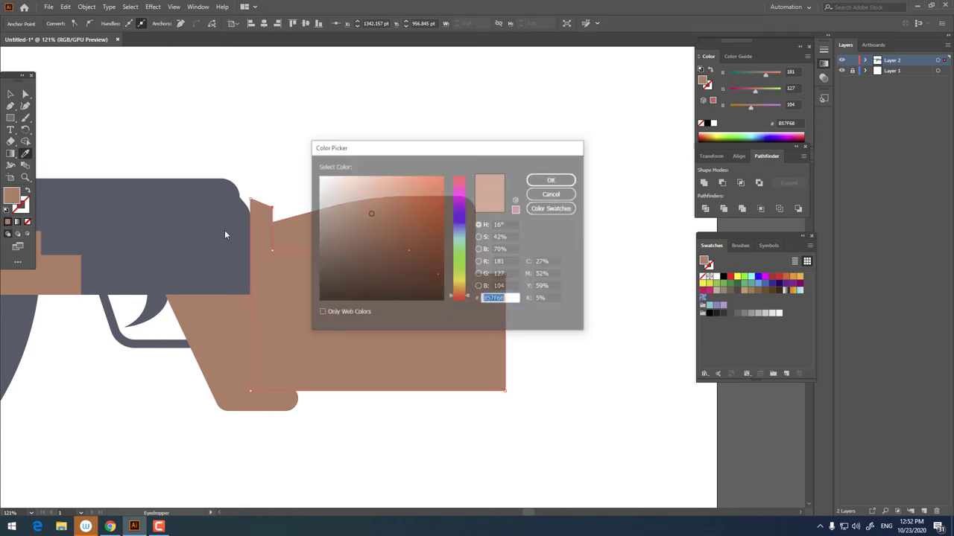
pyautogui.click(381, 229)
pyautogui.click(553, 179)
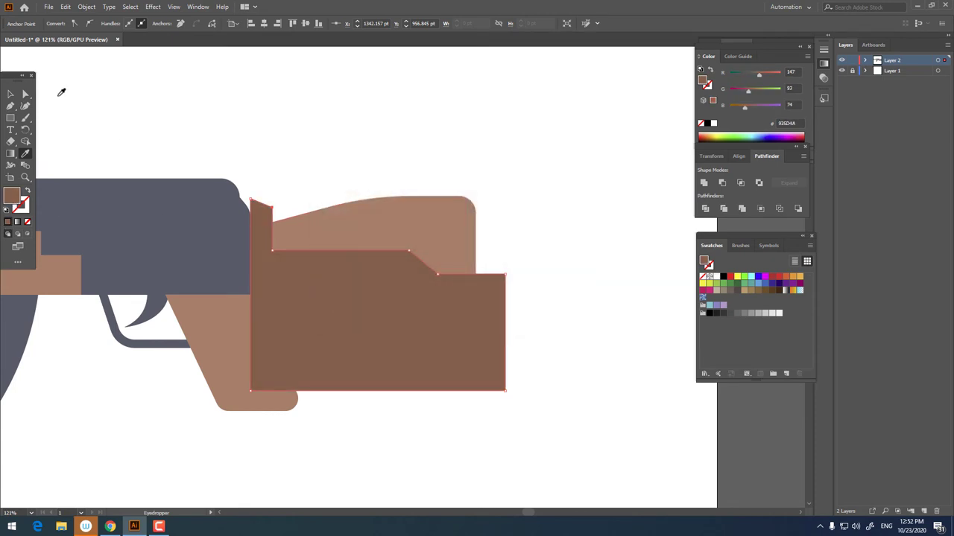
# - Round the two bend corners of the shadow's stepped edge
pyautogui.click(28, 96)
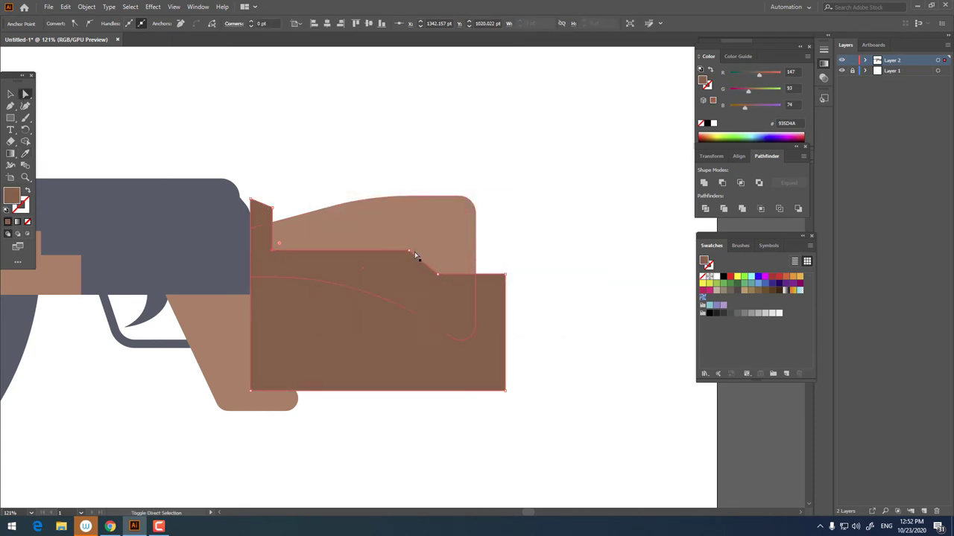
pyautogui.click(409, 251)
pyautogui.keyDown('shift'); pyautogui.click(437, 273); pyautogui.keyUp('shift')
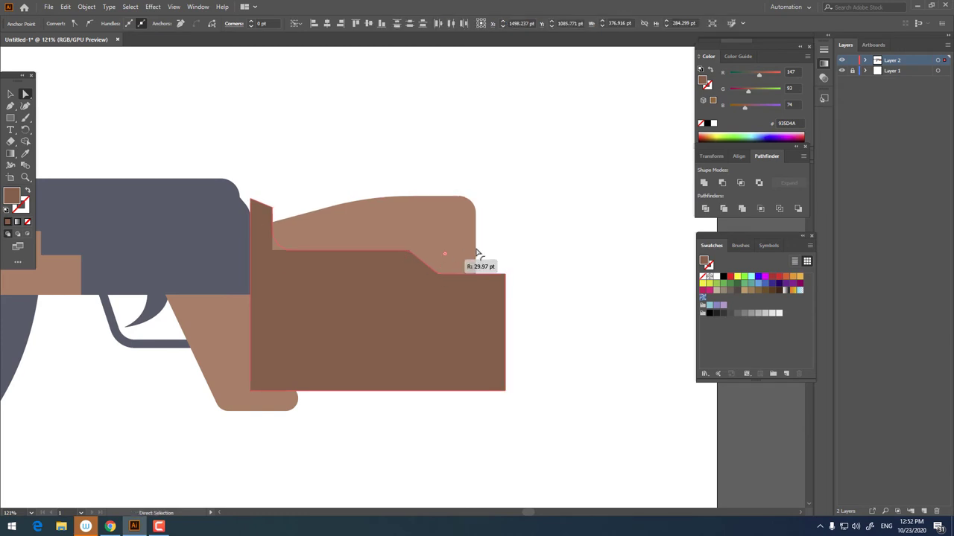
pyautogui.moveTo(477, 254); pyautogui.dragTo(643, 202)
# - Divide the stock with the shadow, ungroup, and delete the two leftover pieces
pyautogui.click(9, 96)
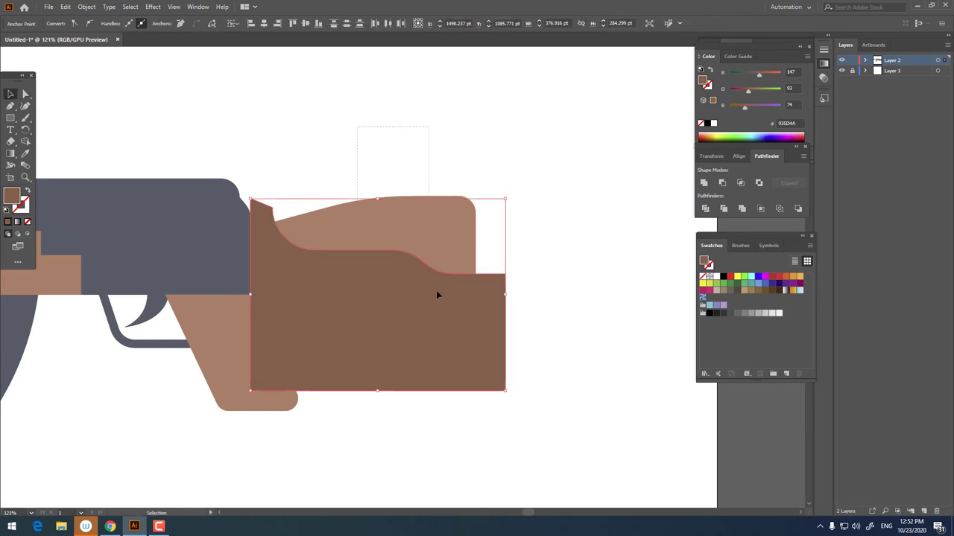
pyautogui.click(437, 296)
pyautogui.click(704, 209)
pyautogui.rightClick(464, 219)
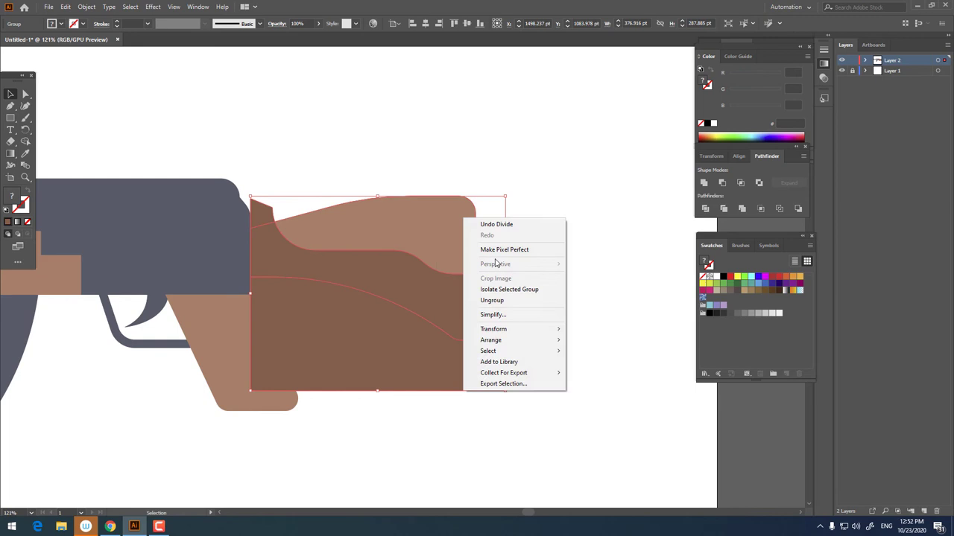
pyautogui.click(520, 301)
pyautogui.click(505, 351)
pyautogui.press('Delete')
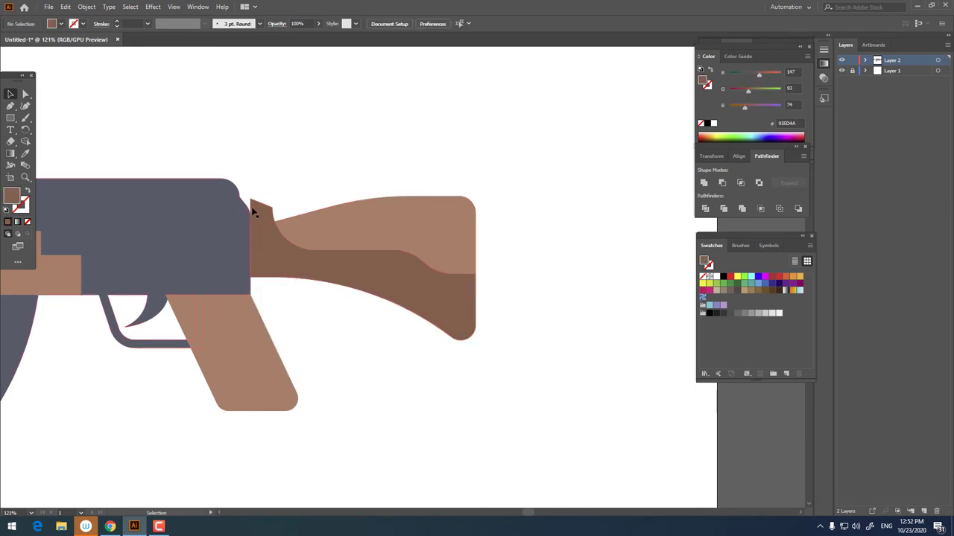
pyautogui.click(253, 212)
pyautogui.press('Delete')
# - Draw a small rectangle near the top of the stock for the highlight
pyautogui.hotkey('ctrl', '0')
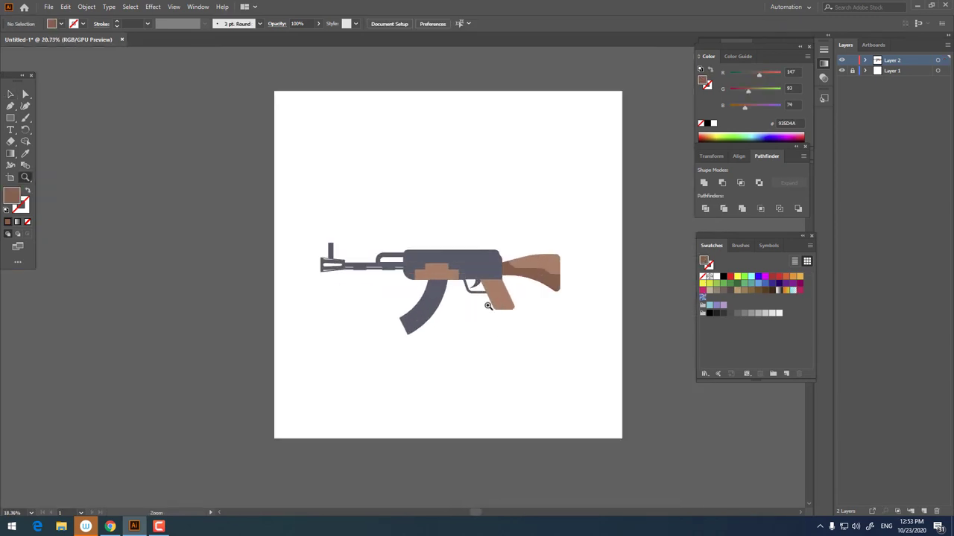
pyautogui.scroll(3, 600, 294)
pyautogui.scroll(2, 469, 227)
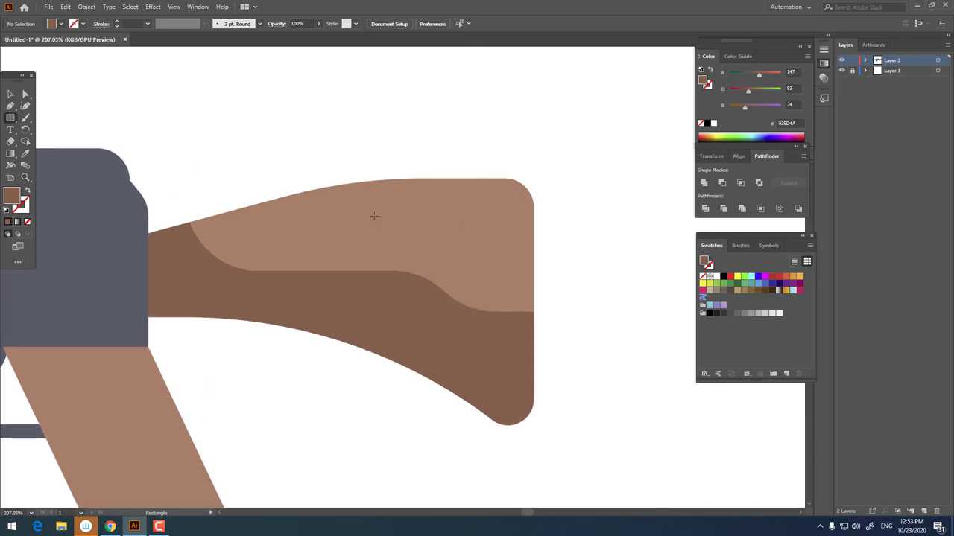
pyautogui.moveTo(375, 198); pyautogui.dragTo(480, 226)
pyautogui.press('a')
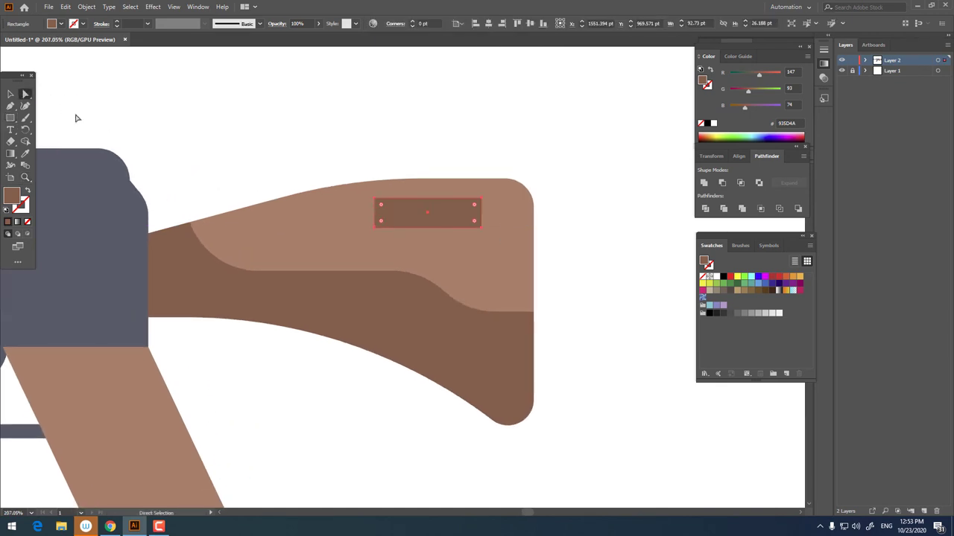
# - Fill the highlight rectangle with a lighter tan than the stock's brown
pyautogui.click(25, 153)
pyautogui.click(308, 223)
pyautogui.doubleClick(11, 195)
pyautogui.click(352, 196)
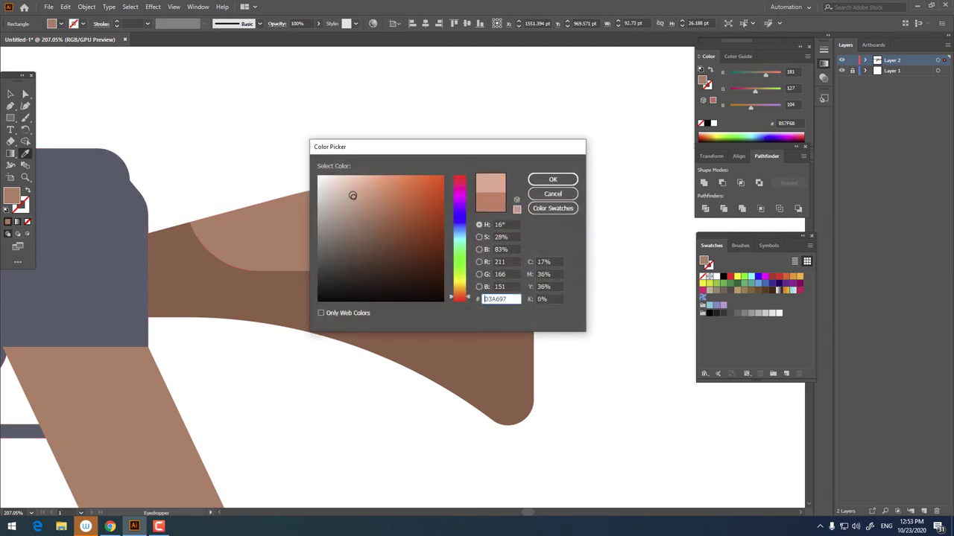
pyautogui.click(552, 180)
pyautogui.click(10, 94)
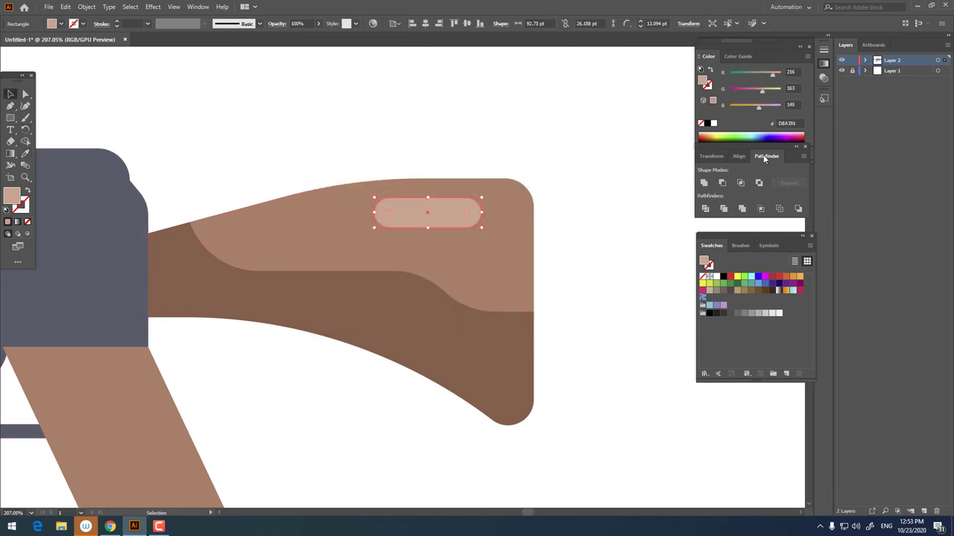
pyautogui.click(624, 187)
pyautogui.press('z')
pyautogui.moveTo(624, 187)
pyautogui.mouseDown()
pyautogui.moveTo(446, 258)
pyautogui.moveTo(506, 260)
pyautogui.mouseUp()
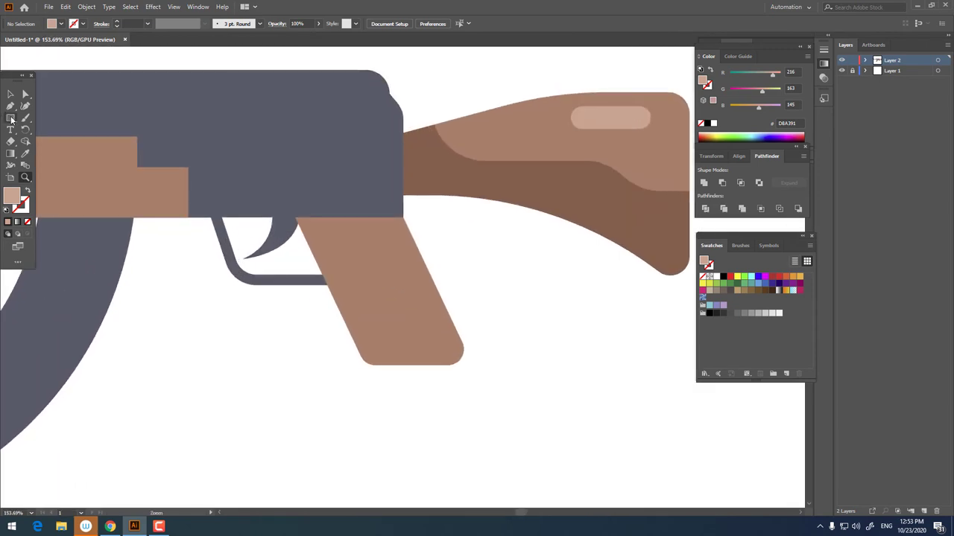
# - Pen-draw a shadow shape over the grip's right side and fill it dark brown
pyautogui.click(309, 247)
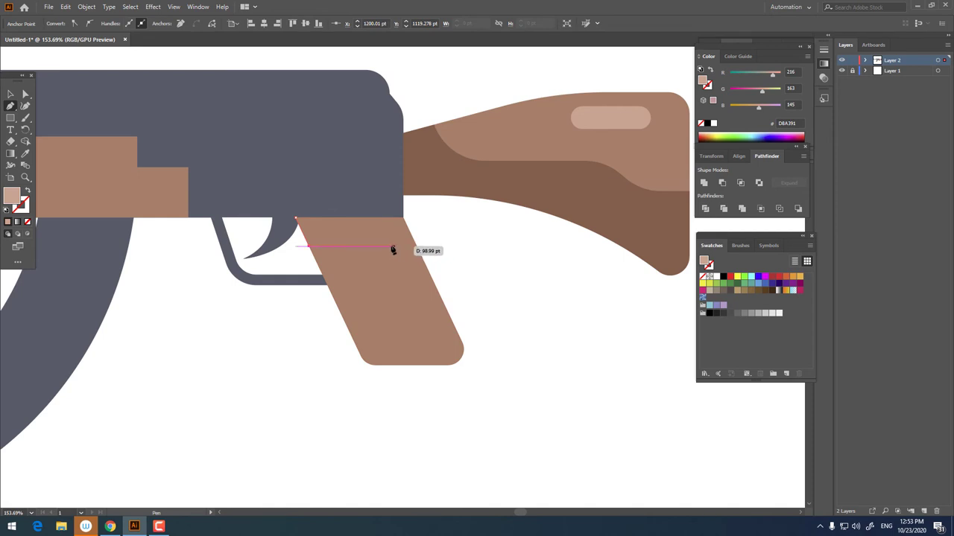
pyautogui.click(385, 247)
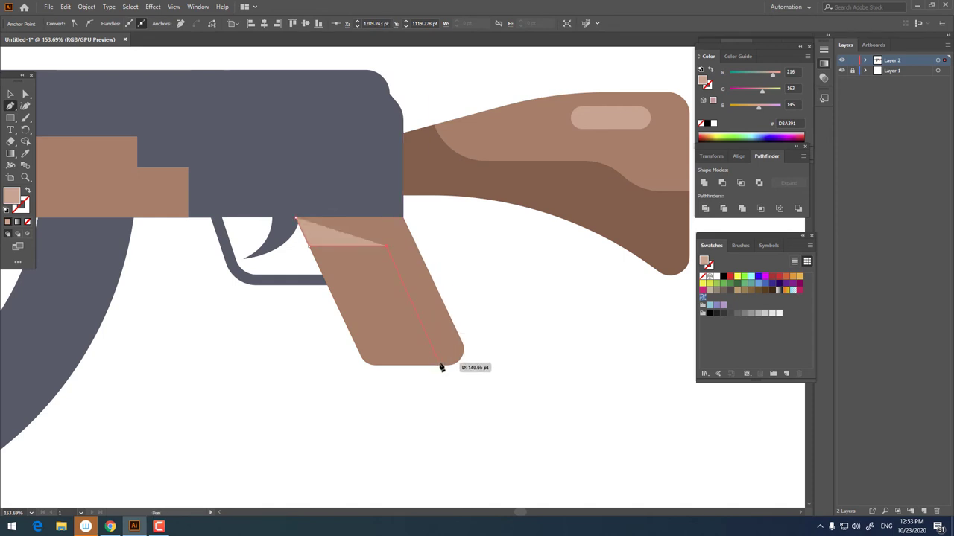
pyautogui.click(440, 365)
pyautogui.click(521, 365)
pyautogui.click(430, 214)
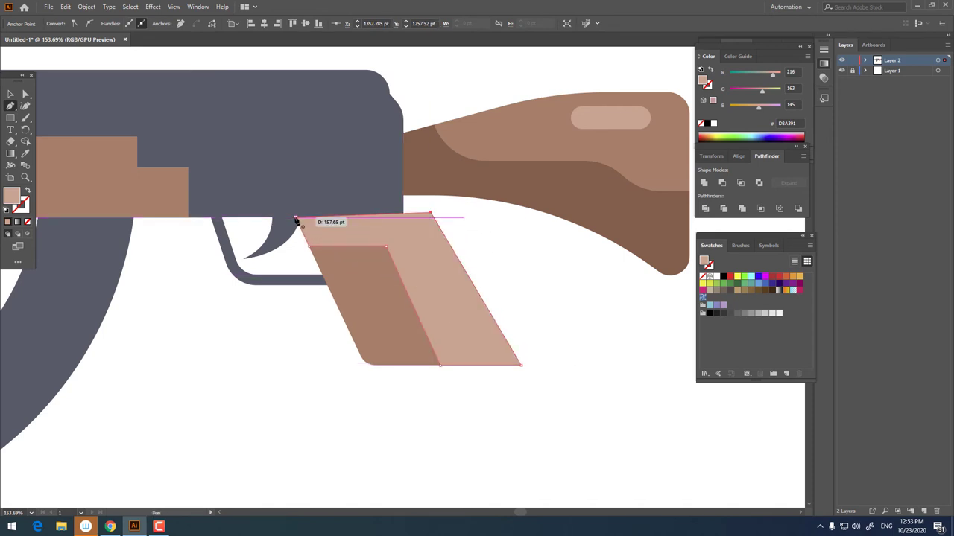
pyautogui.click(24, 154)
pyautogui.click(490, 154)
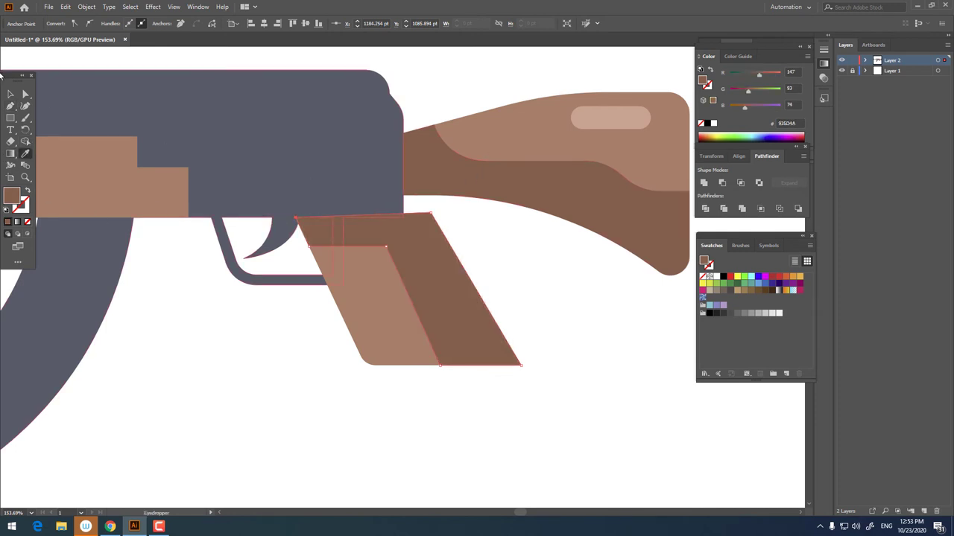
# - Round the shadow shape's inner and bottom corners
pyautogui.click(25, 94)
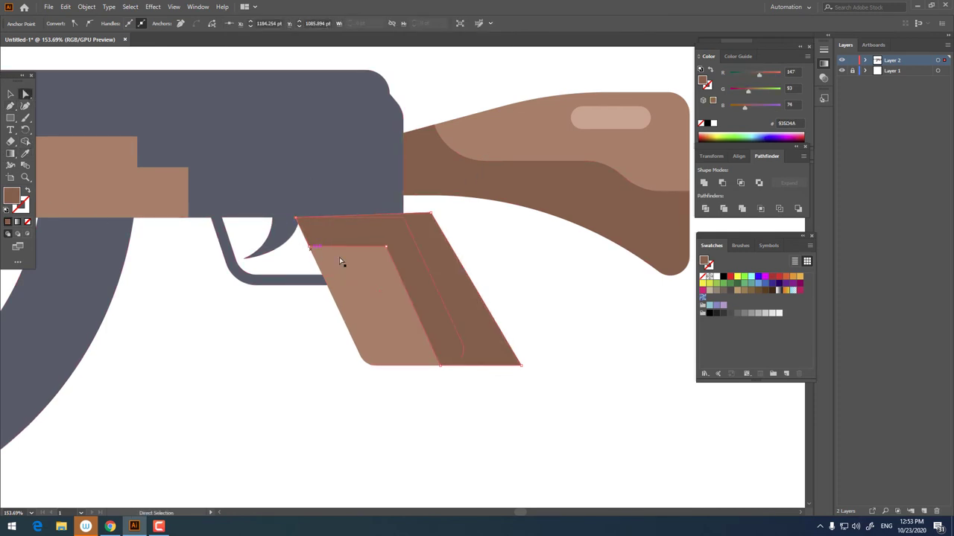
pyautogui.click(308, 250)
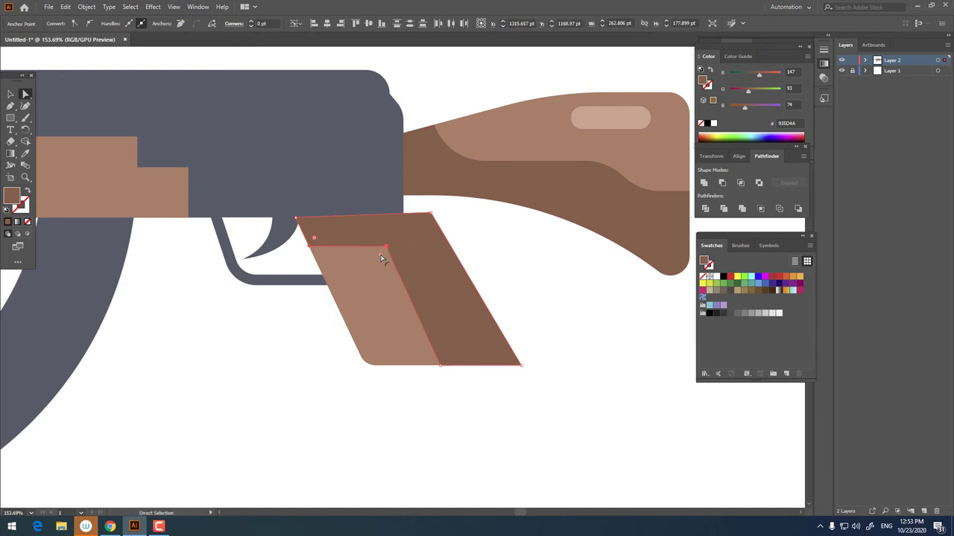
pyautogui.moveTo(383, 258); pyautogui.dragTo(368, 290)
pyautogui.click(442, 367)
pyautogui.moveTo(457, 339); pyautogui.dragTo(454, 331)
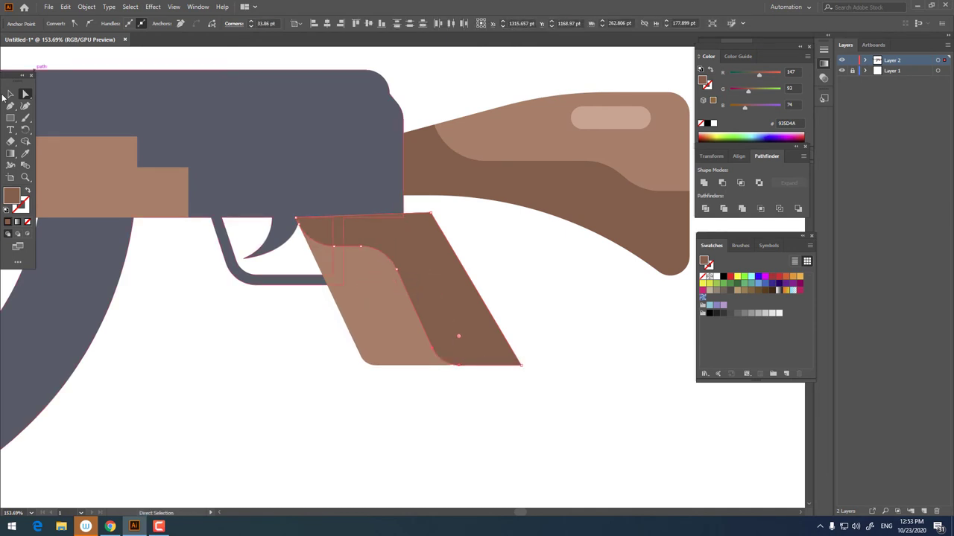
# - Divide the grip with the shadow, ungroup, and delete the leftover piece
pyautogui.press('v')
pyautogui.click(407, 337)
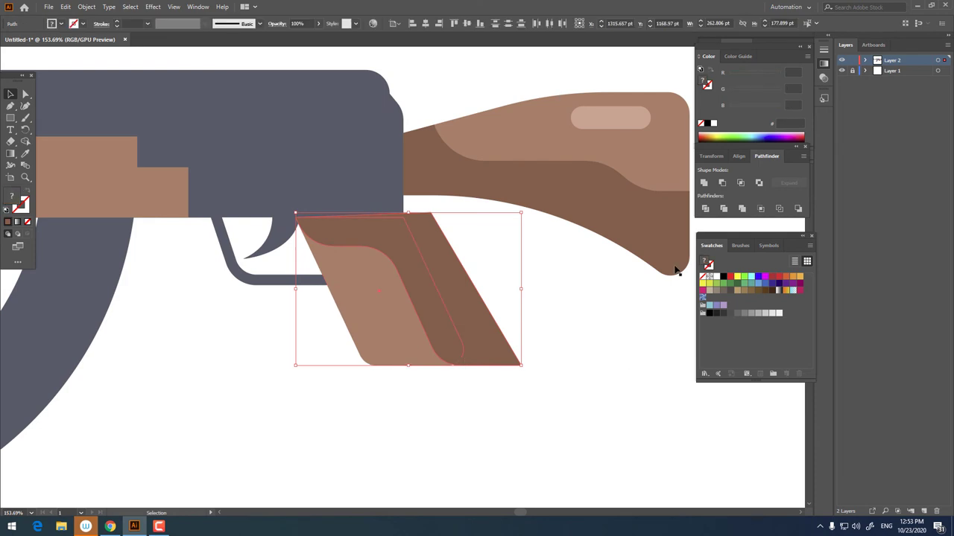
pyautogui.click(705, 209)
pyautogui.rightClick(513, 302)
pyautogui.click(536, 386)
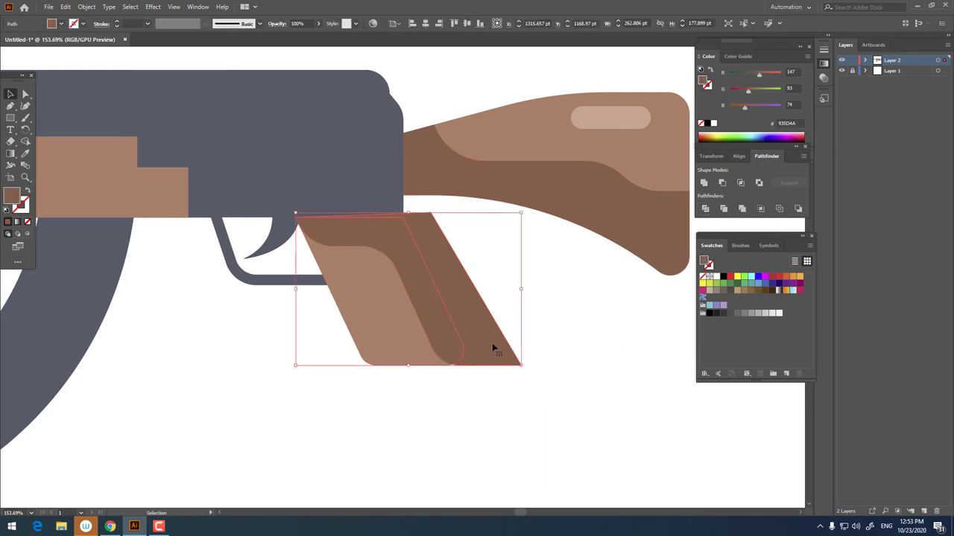
pyautogui.click(497, 343)
pyautogui.press('Delete')
pyautogui.press('z')
pyautogui.click(375, 319)
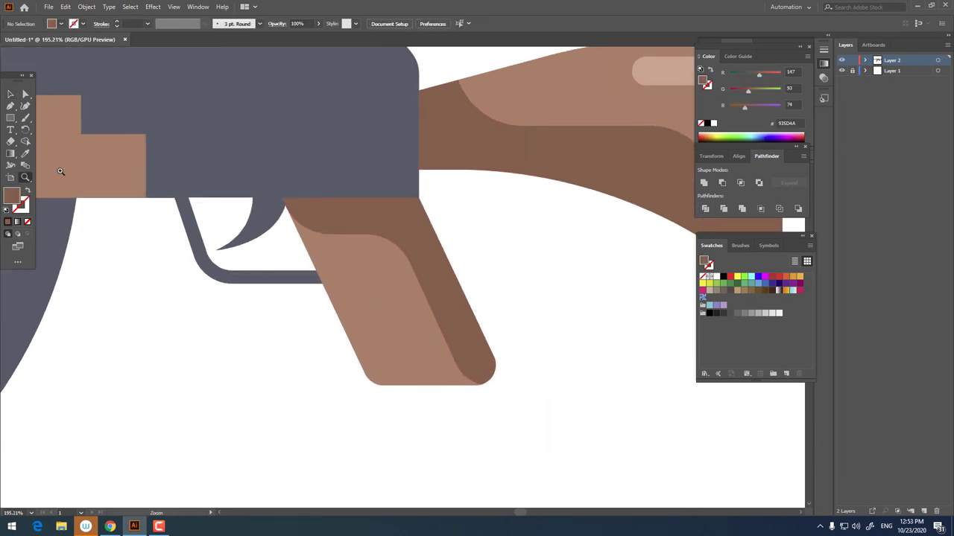
# - Draw a light tan rectangle on the grip, slant it to the grip's angle, and round its ends
pyautogui.moveTo(351, 274); pyautogui.dragTo(389, 343)
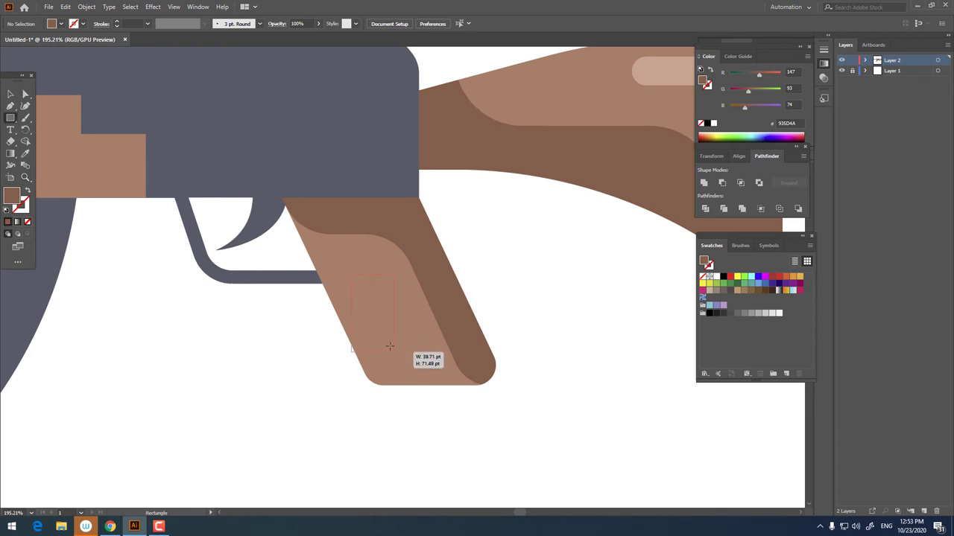
pyautogui.click(25, 153)
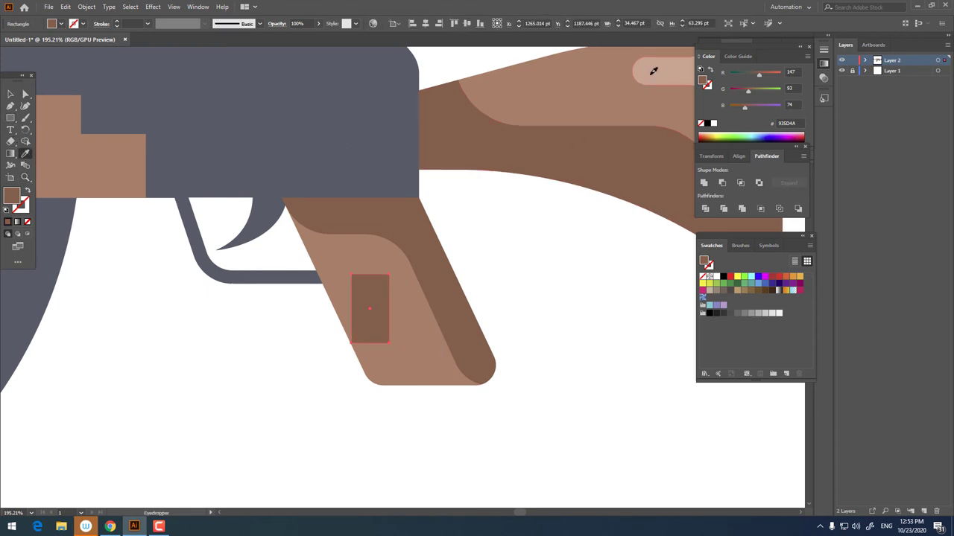
pyautogui.click(651, 70)
pyautogui.click(25, 95)
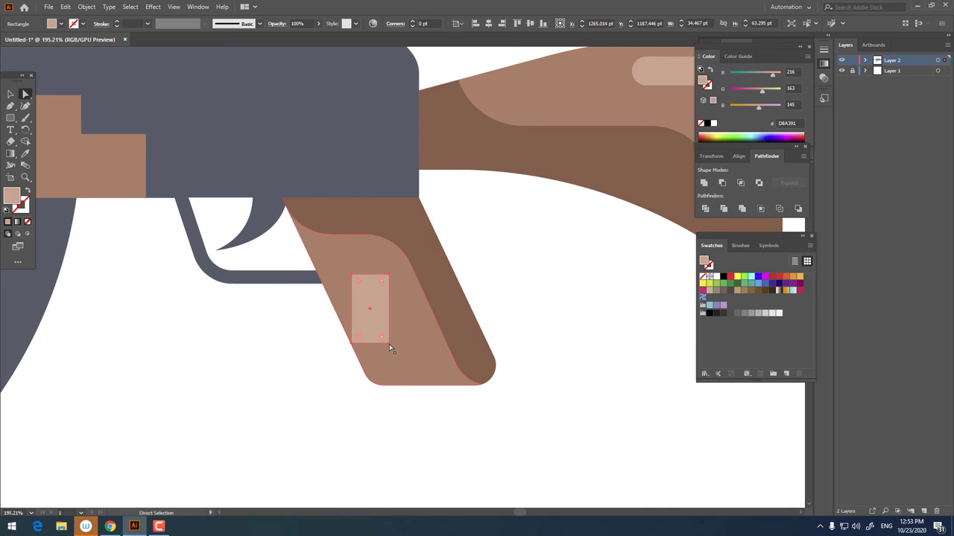
pyautogui.moveTo(352, 343)
pyautogui.mouseDown()
pyautogui.moveTo(394, 341)
pyautogui.moveTo(387, 343)
pyautogui.mouseUp()
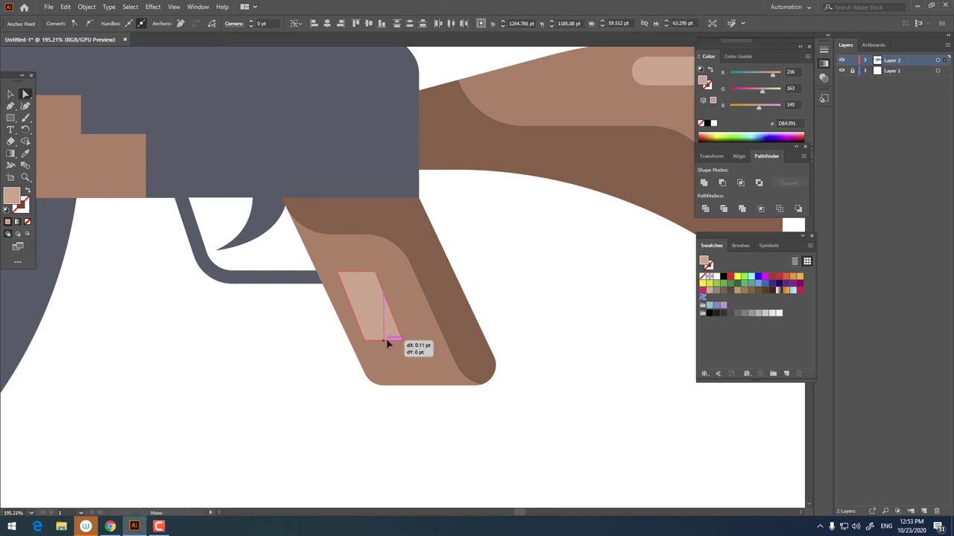
pyautogui.click(362, 285)
pyautogui.moveTo(351, 280); pyautogui.dragTo(368, 312)
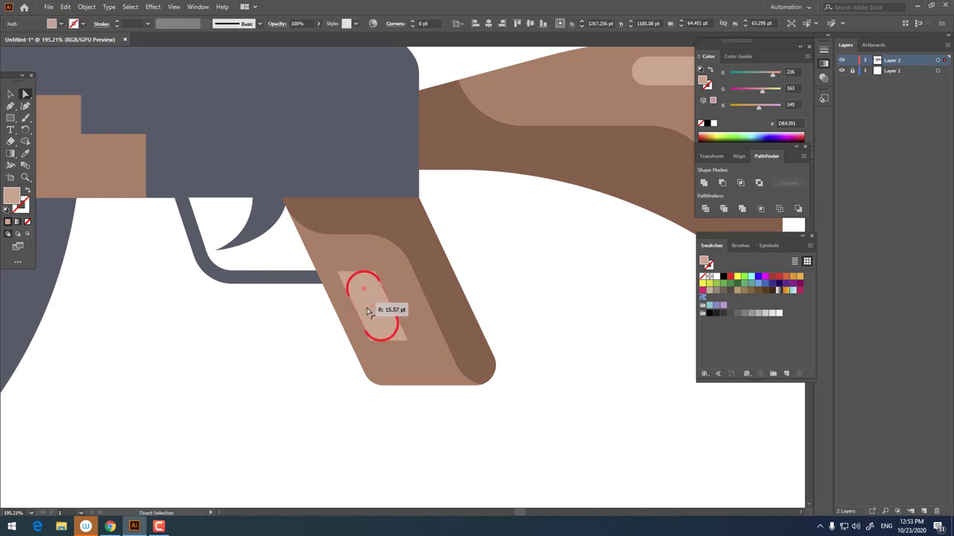
pyautogui.hotkey('ctrl', '0')
pyautogui.hotkey('ctrl', '+')
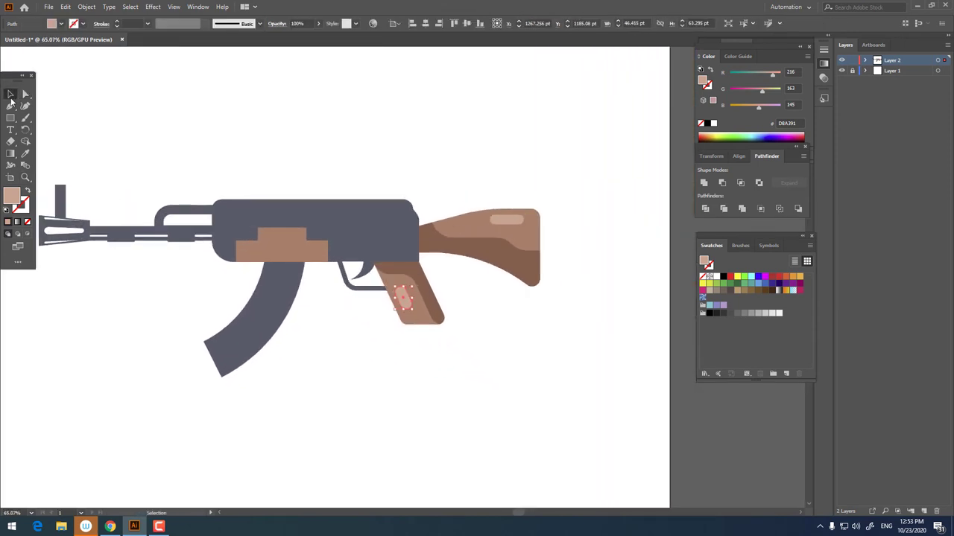
pyautogui.click(477, 315)
# - Draw a block at the top of the magazine filled with the gun's grey
pyautogui.press('z')
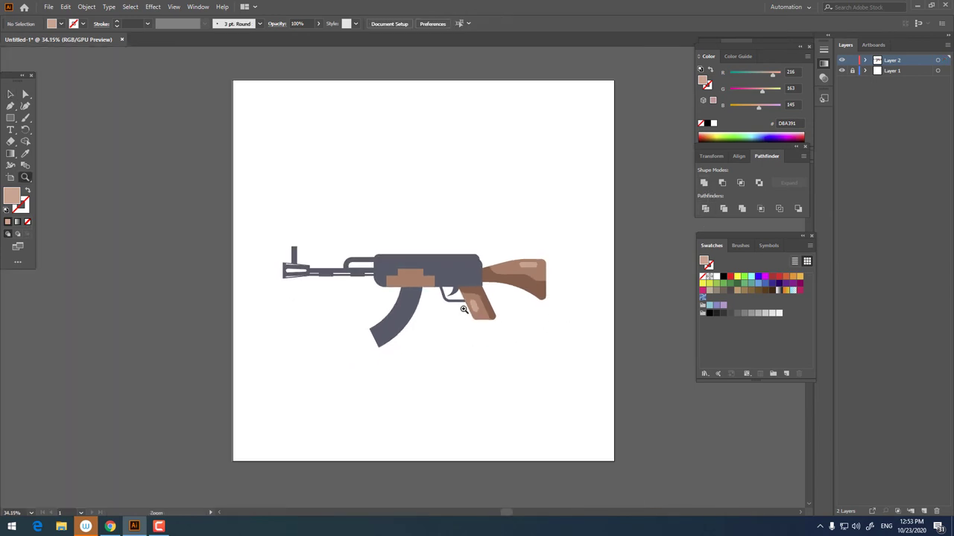
pyautogui.moveTo(504, 312); pyautogui.dragTo(562, 334)
pyautogui.scroll(3, 534, 332)
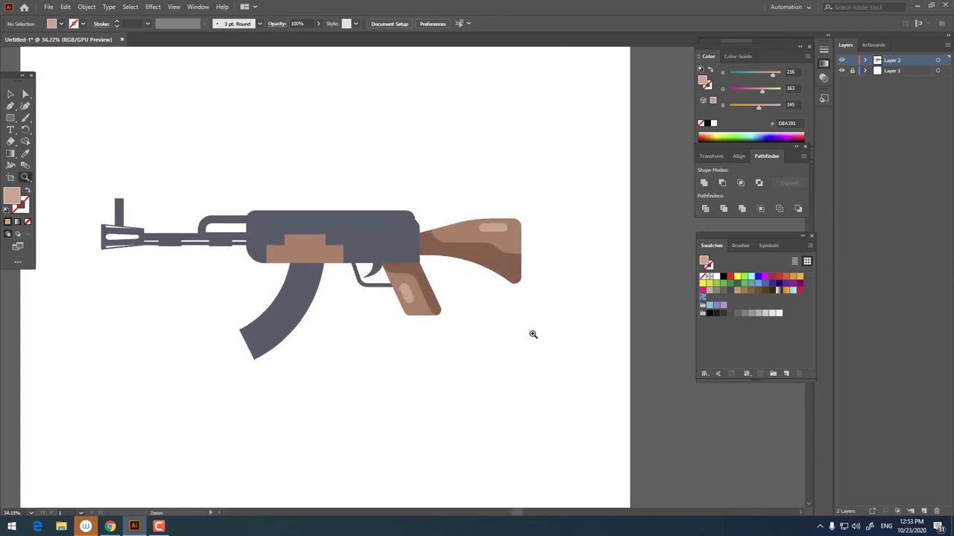
pyautogui.scroll(2, 313, 317)
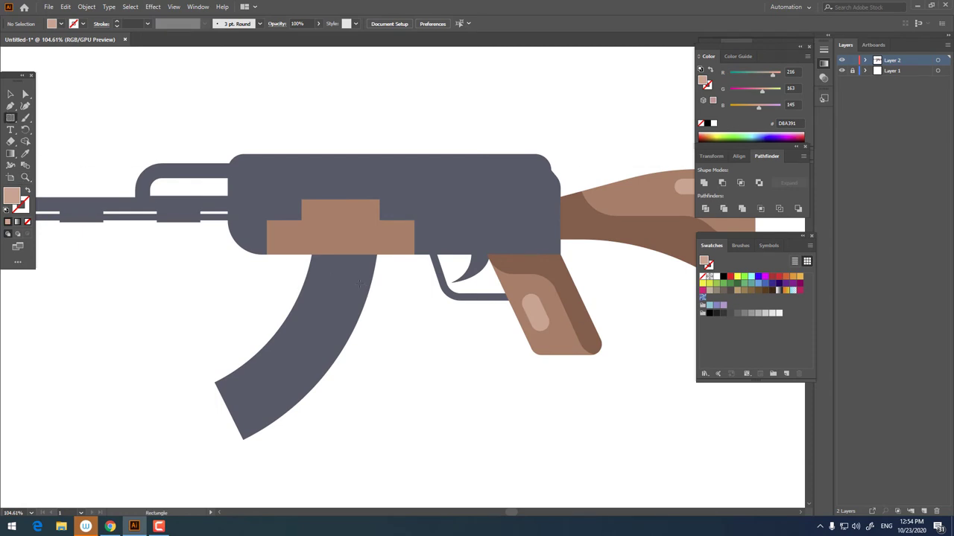
pyautogui.moveTo(299, 255); pyautogui.dragTo(386, 289)
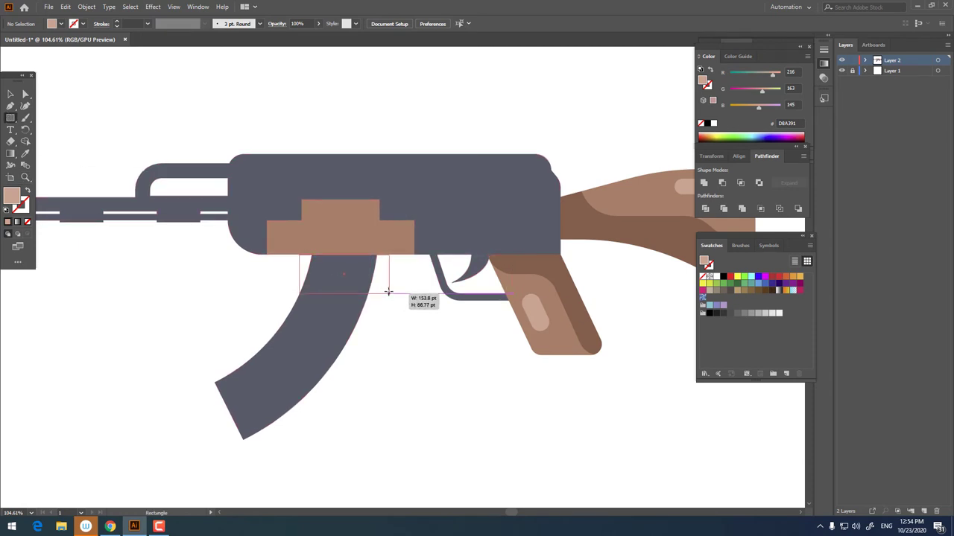
pyautogui.press('i')
pyautogui.click(276, 175)
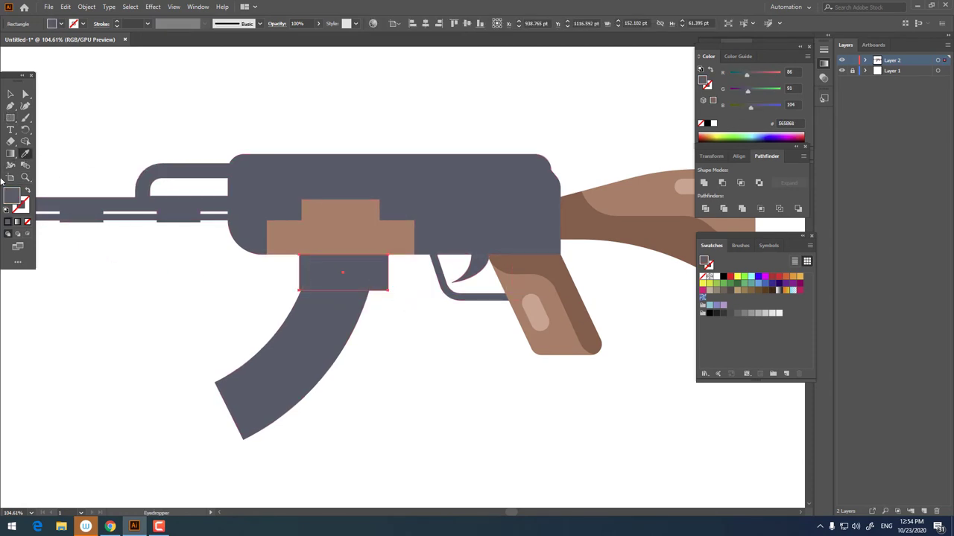
# - Darken the block's fill to #474C56 and select it together with the gun body
pyautogui.doubleClick(9, 192)
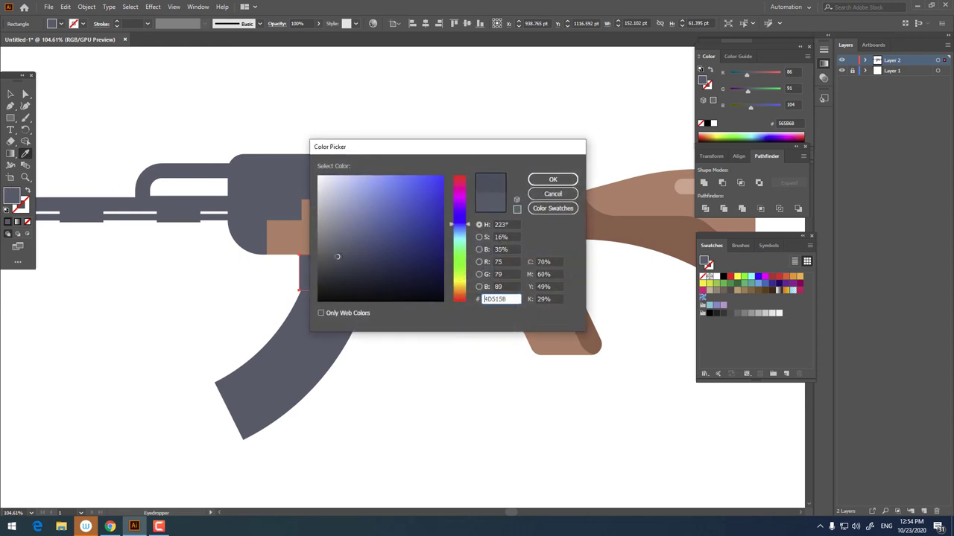
pyautogui.click(544, 180)
pyautogui.scroll(3, 357, 256)
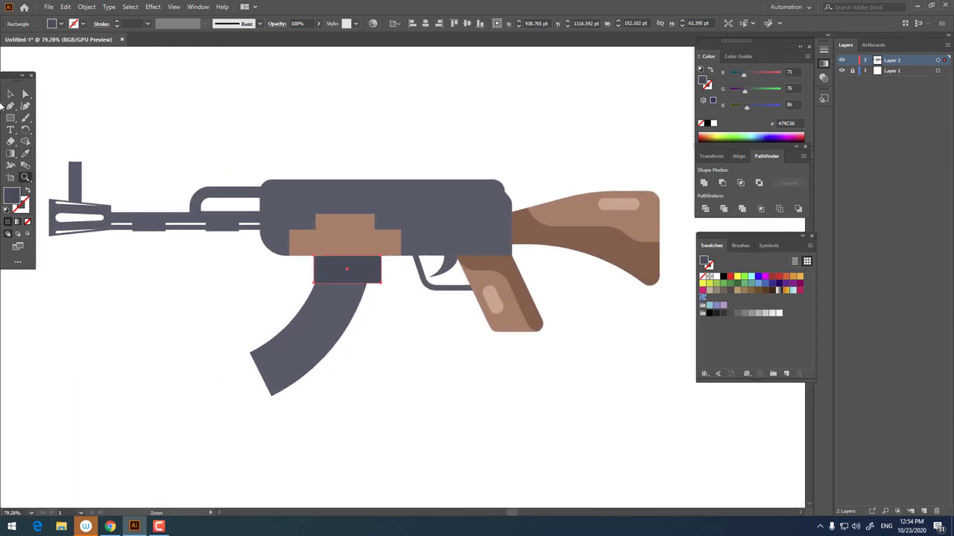
pyautogui.press('v')
pyautogui.keyDown('shift'); pyautogui.click(361, 309); pyautogui.keyUp('shift')
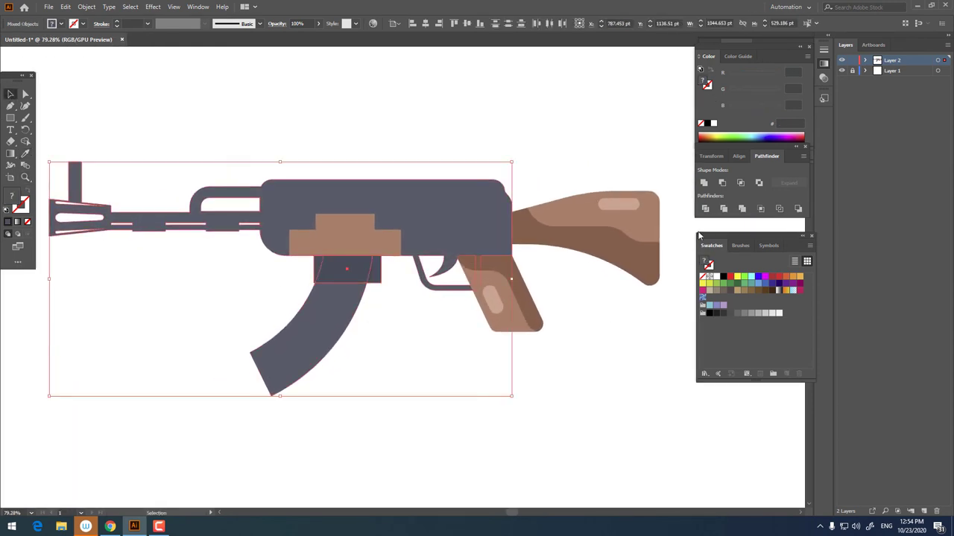
pyautogui.click(379, 342)
pyautogui.press('z')
pyautogui.scroll(2, 359, 343)
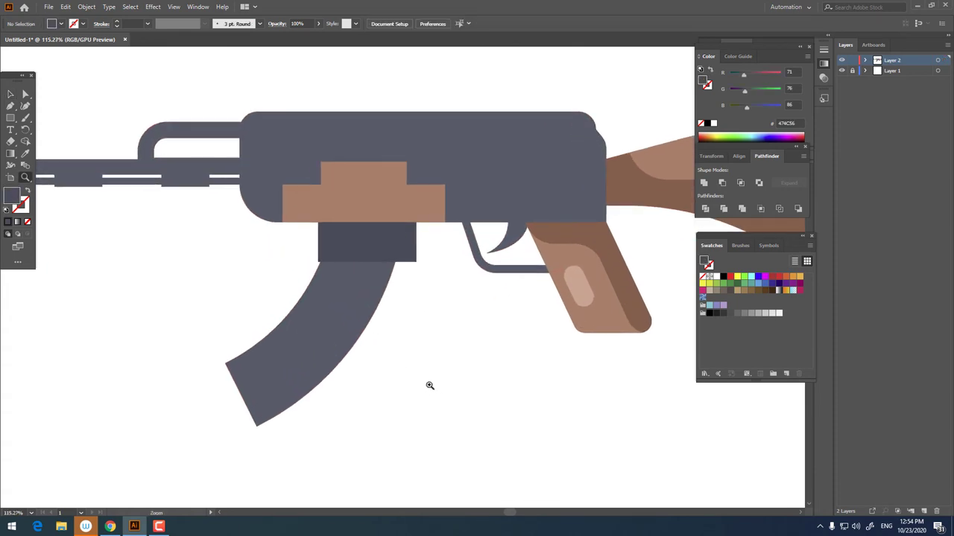
# - Pen-draw a dark shadow shape along the magazine's right side up to the top block
pyautogui.moveTo(429, 385); pyautogui.dragTo(420, 390)
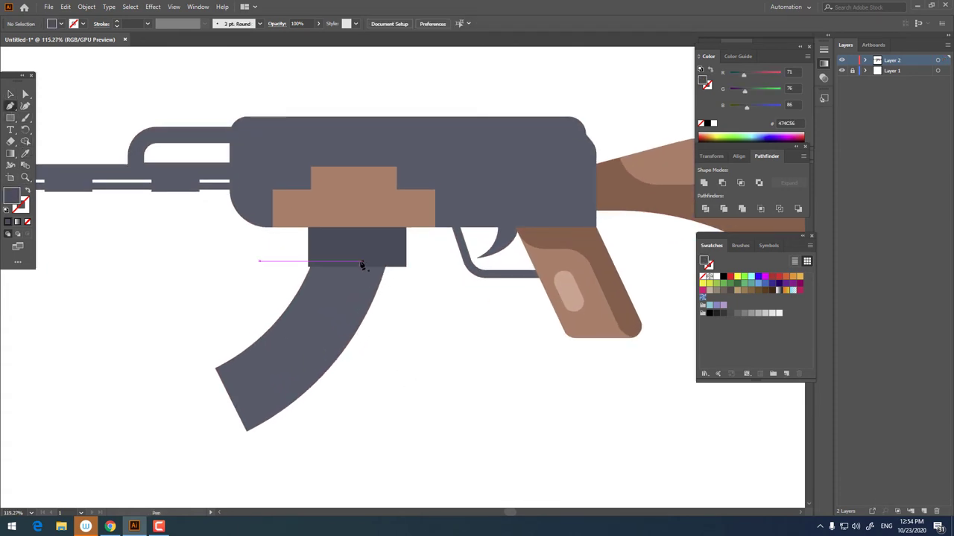
pyautogui.moveTo(214, 402); pyautogui.dragTo(86, 465)
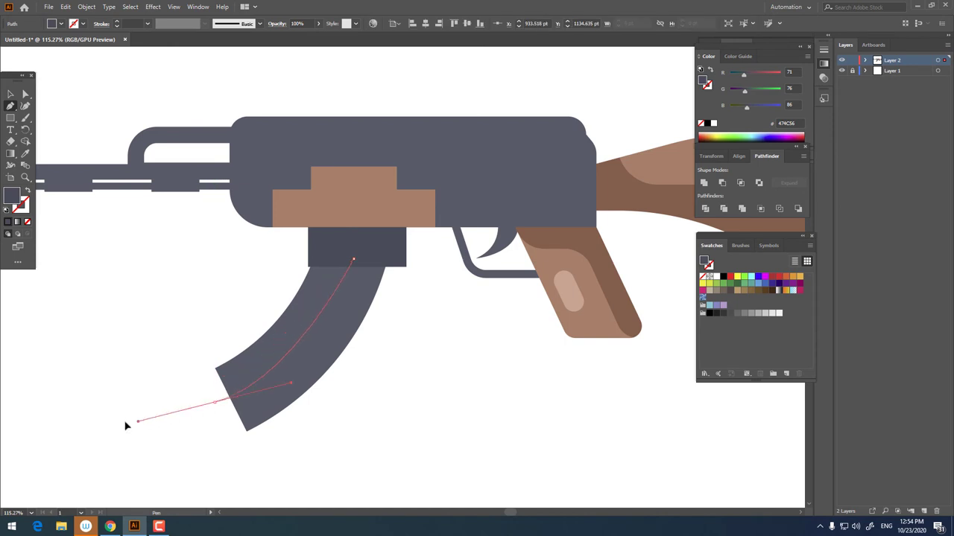
pyautogui.click(298, 481)
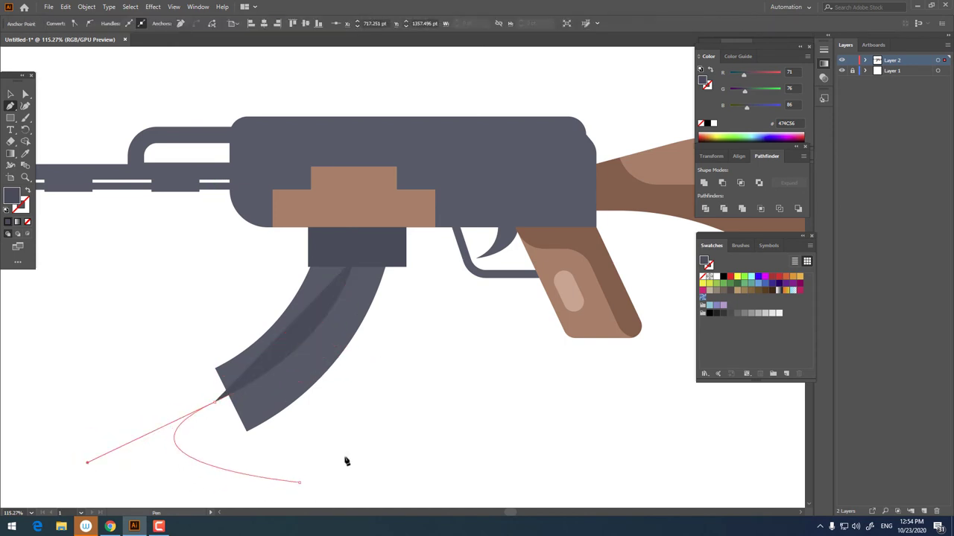
pyautogui.click(414, 403)
pyautogui.click(429, 271)
pyautogui.click(418, 249)
pyautogui.click(353, 260)
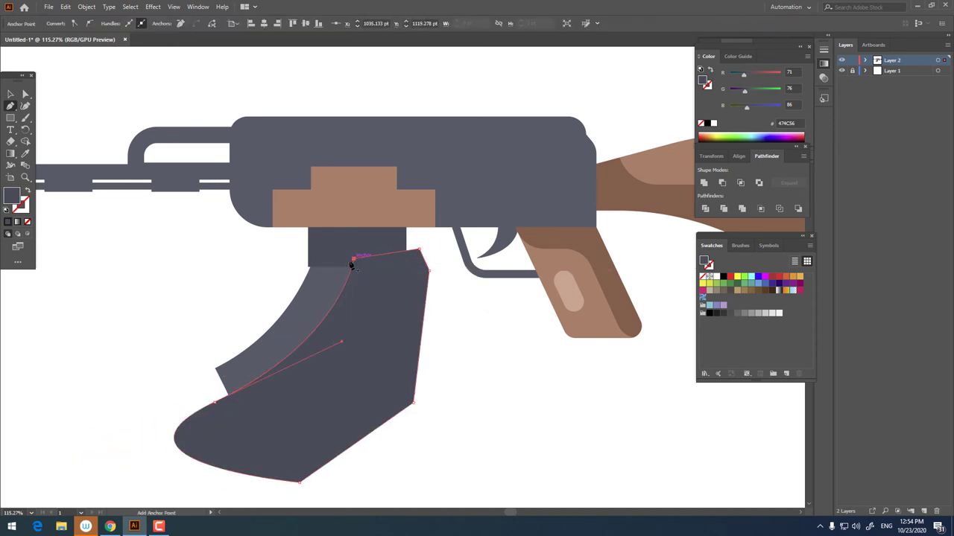
# - Unite the shadow with the top block and round the merged shape's inner top corner
pyautogui.click(10, 93)
pyautogui.keyDown('shift'); pyautogui.click(357, 251); pyautogui.keyUp('shift')
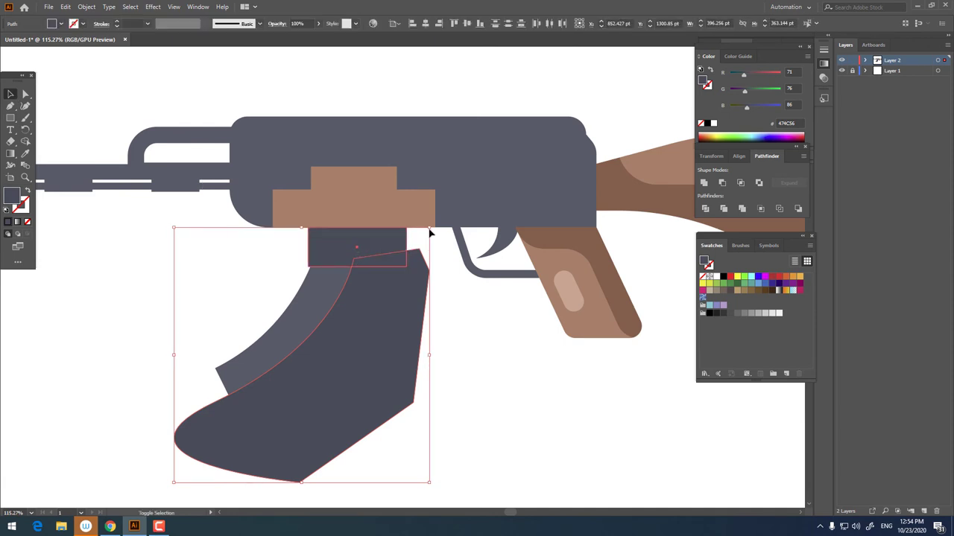
pyautogui.click(704, 182)
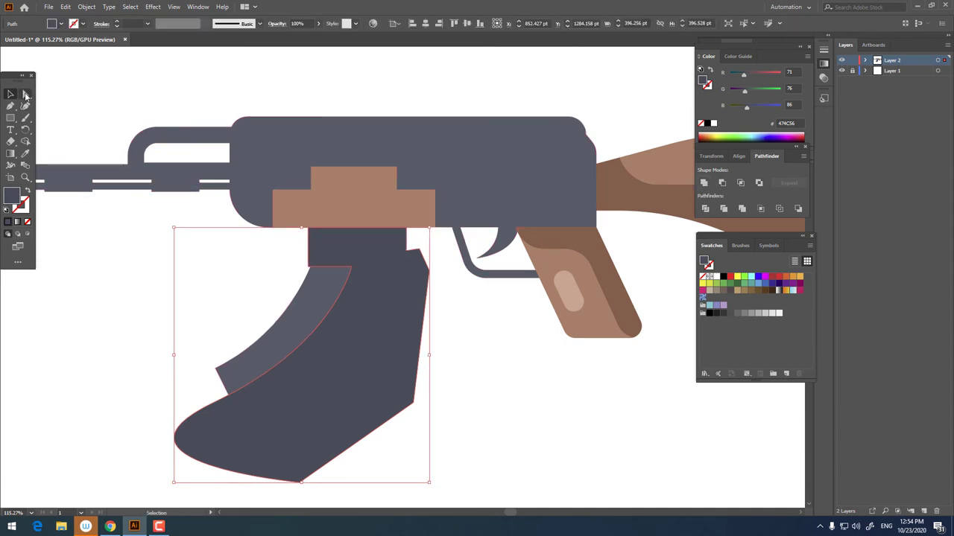
pyautogui.click(25, 95)
pyautogui.moveTo(347, 272); pyautogui.dragTo(333, 297)
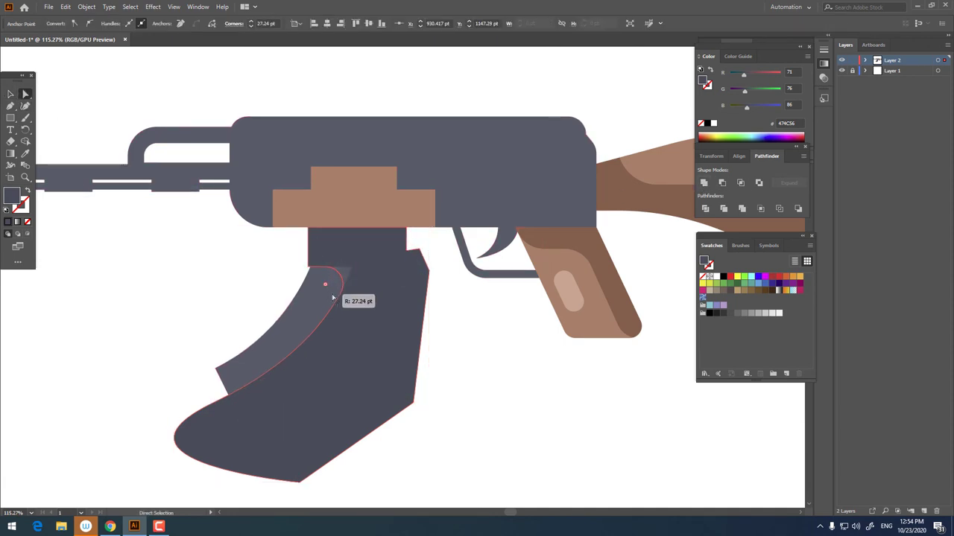
pyautogui.scroll(2, 333, 366)
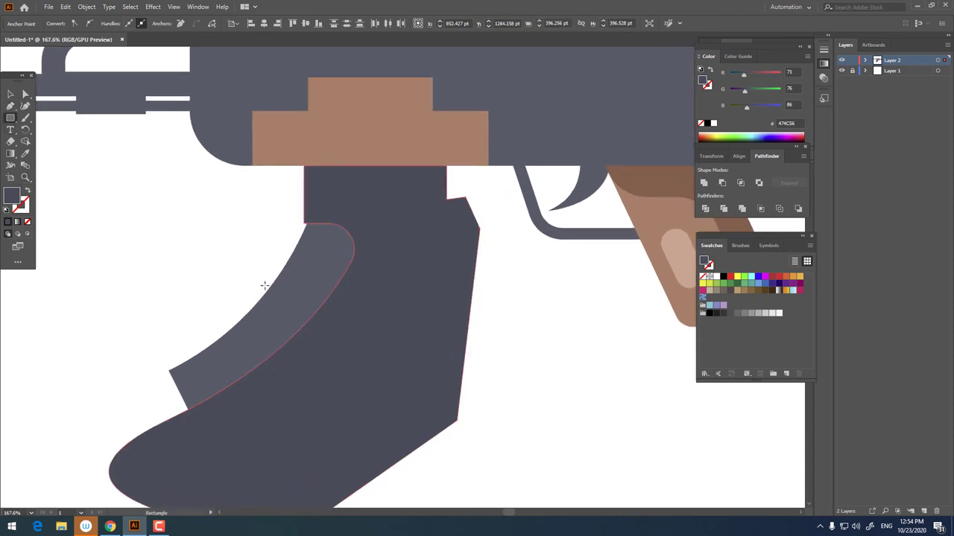
# - Draw a tall narrow rectangle on the magazine filled with lighter grey 7C8393
pyautogui.moveTo(246, 241); pyautogui.dragTo(274, 321)
pyautogui.press('i')
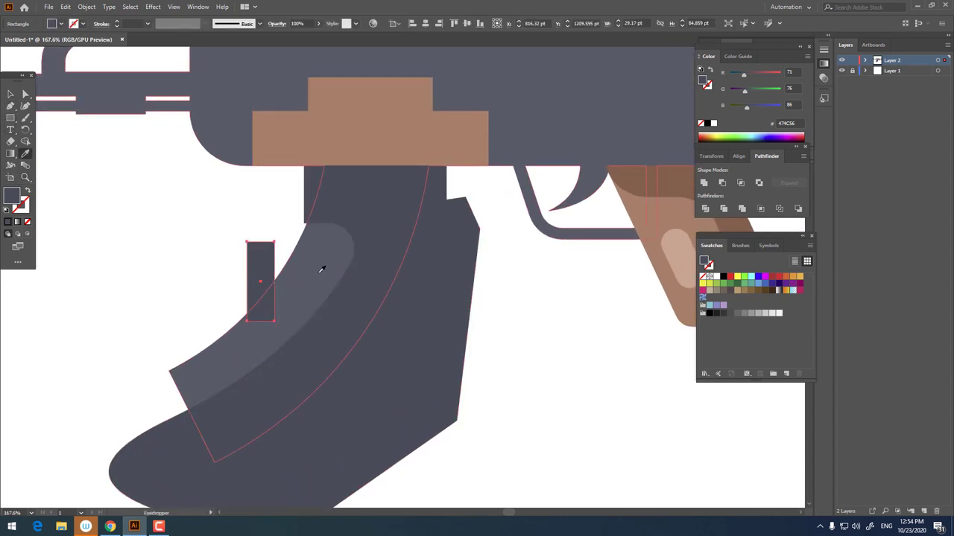
pyautogui.click(322, 269)
pyautogui.doubleClick(12, 201)
pyautogui.moveTo(336, 249); pyautogui.dragTo(339, 229)
pyautogui.click(550, 177)
pyautogui.press('v')
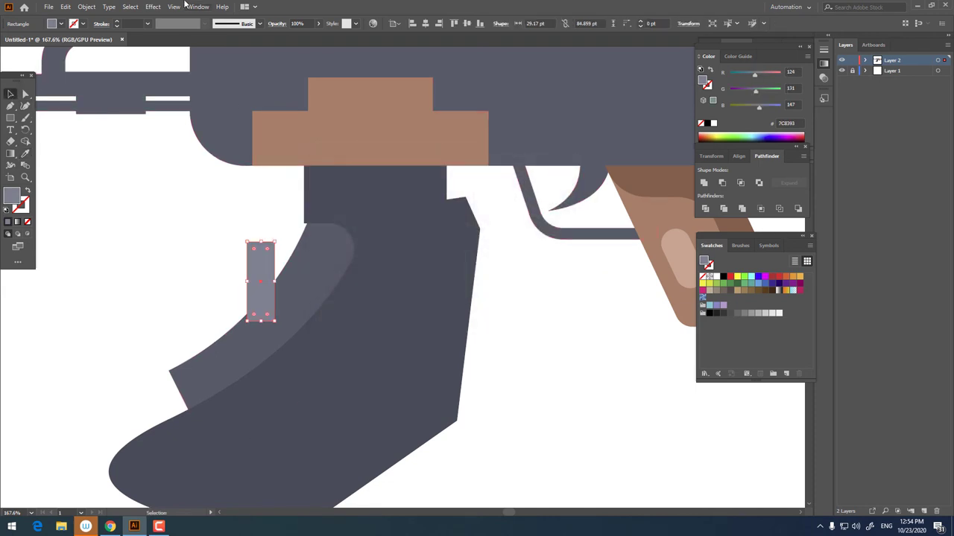
# - Apply an Arc warp with -16% bend to the rectangle
pyautogui.click(152, 6)
pyautogui.moveTo(164, 135)
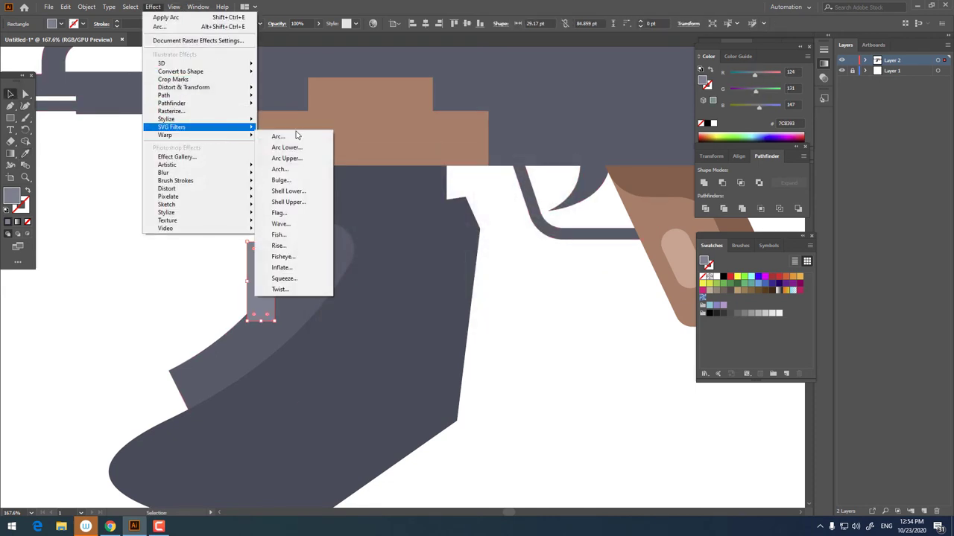
pyautogui.click(279, 136)
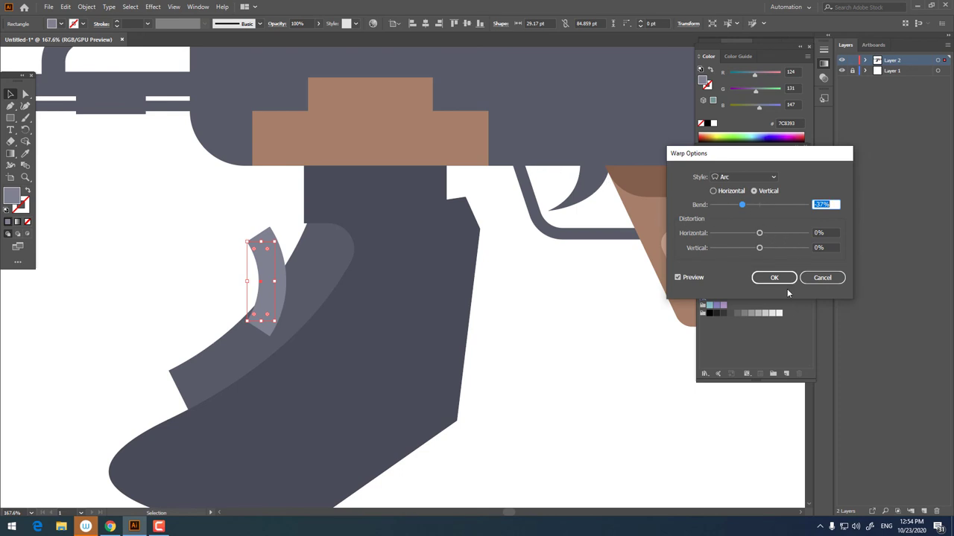
pyautogui.moveTo(753, 208); pyautogui.dragTo(751, 204)
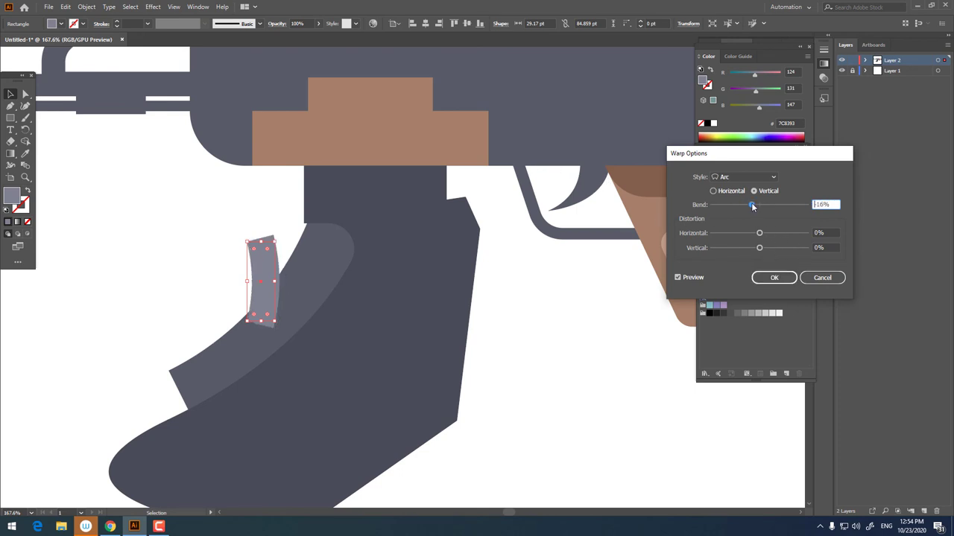
pyautogui.click(775, 277)
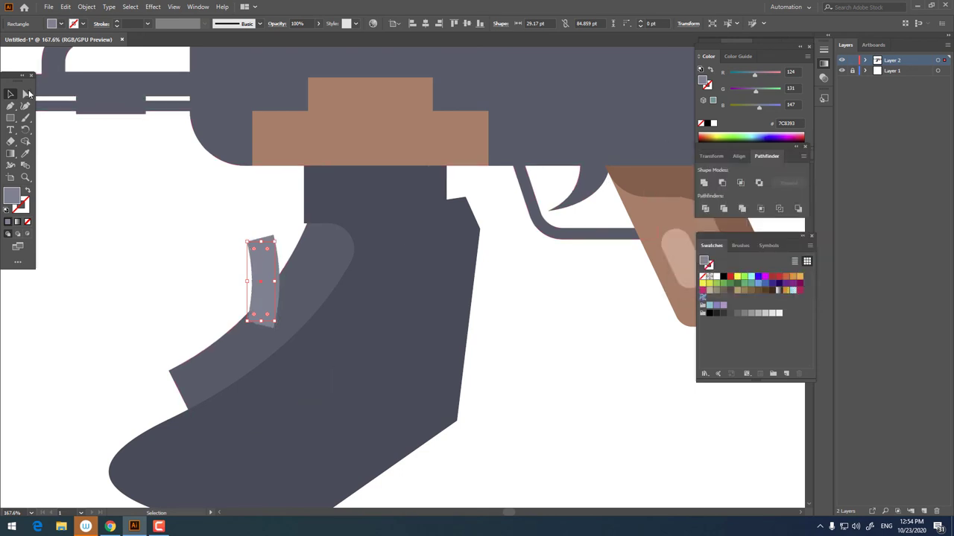
# - Round the shape into a pill and rotate it onto the magazine's lighter stripe
pyautogui.press('a')
pyautogui.moveTo(255, 266); pyautogui.dragTo(275, 335)
pyautogui.click(10, 95)
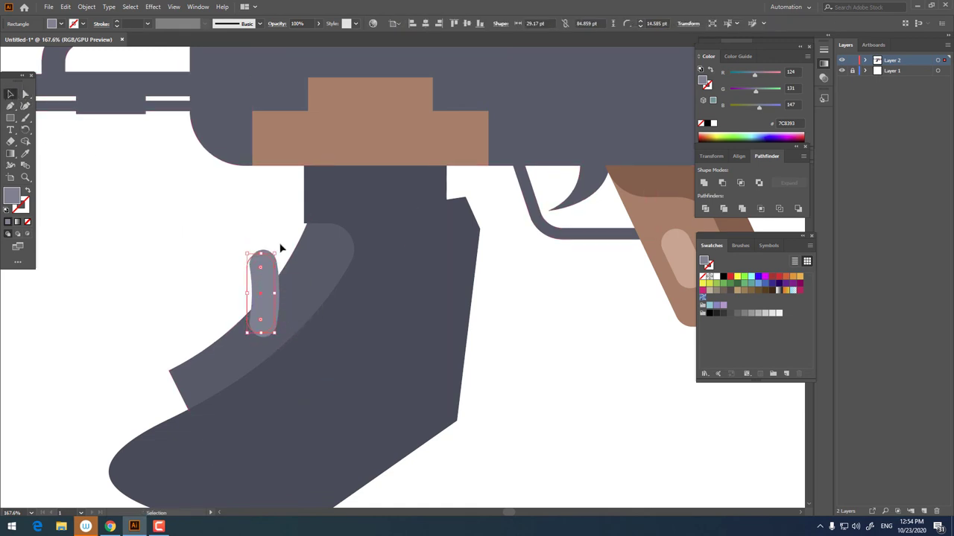
pyautogui.moveTo(279, 251)
pyautogui.mouseDown()
pyautogui.moveTo(322, 277)
pyautogui.moveTo(302, 307)
pyautogui.moveTo(327, 283)
pyautogui.mouseUp()
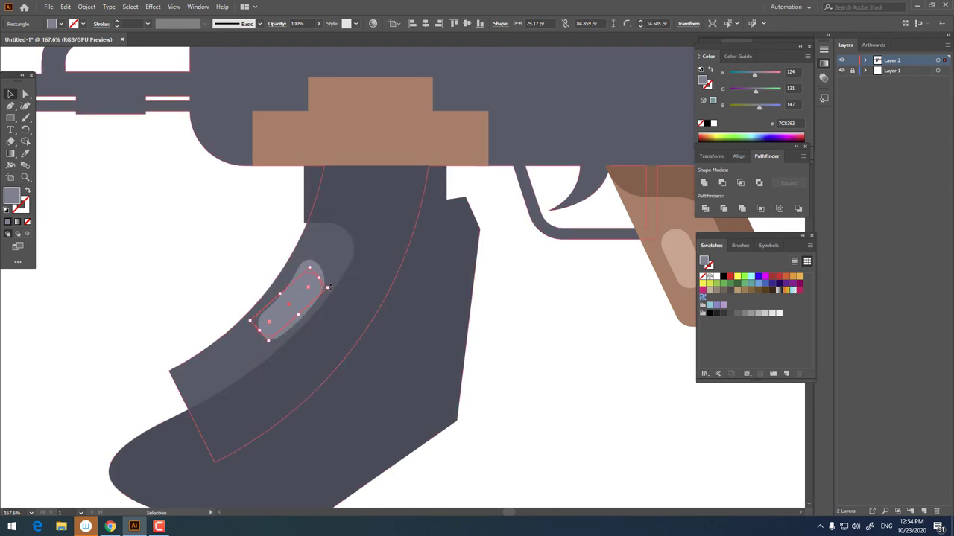
# - Expand the pill's appearance so the arc warp becomes a plain path
pyautogui.click(86, 6)
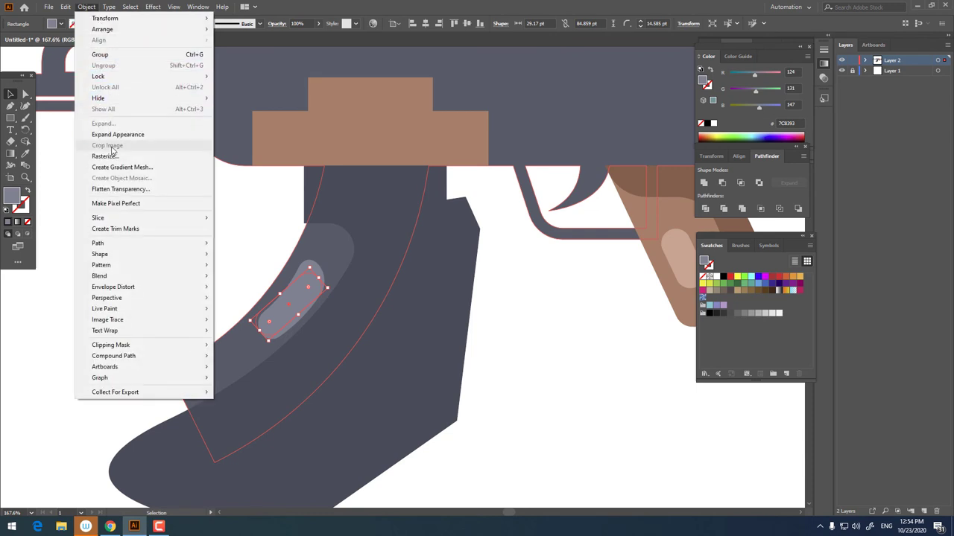
pyautogui.click(117, 134)
pyautogui.click(86, 6)
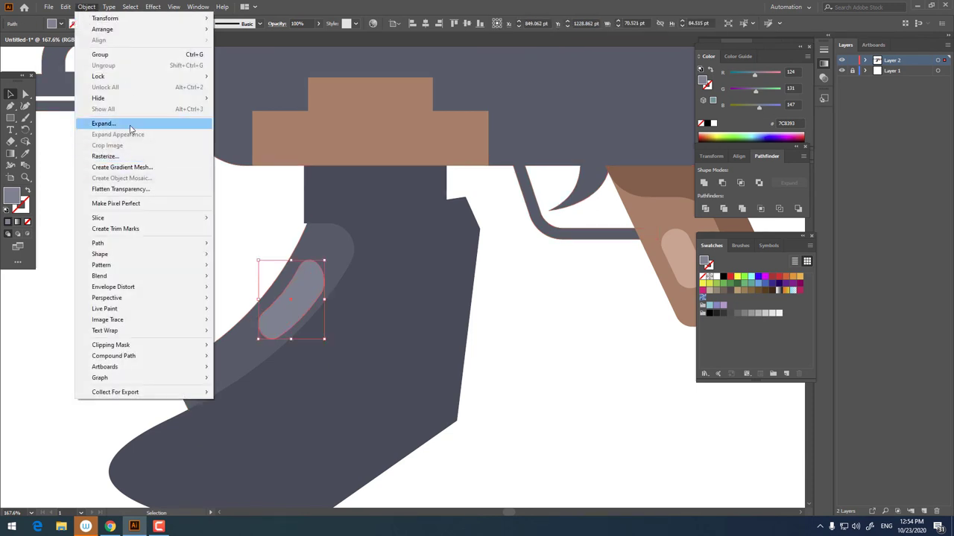
pyautogui.click(484, 341)
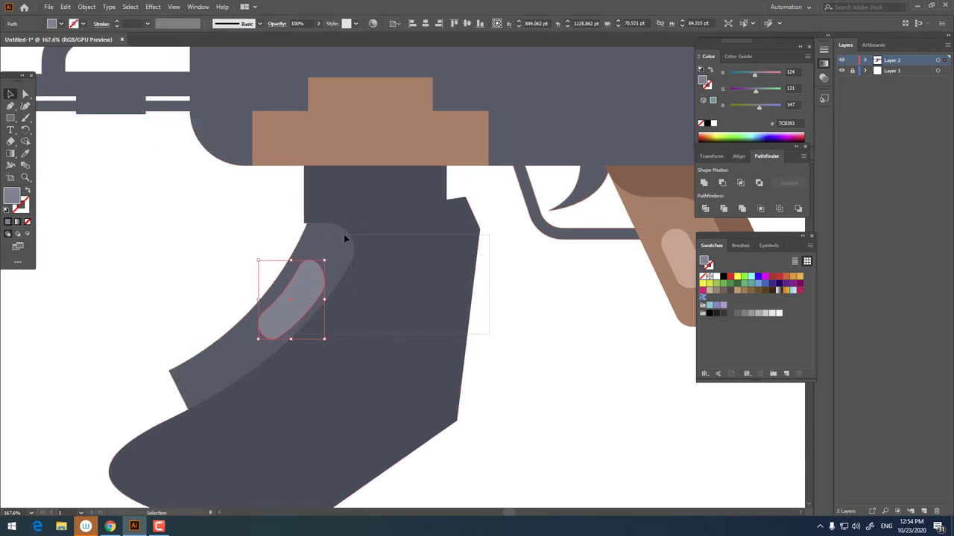
# - Trim the magazine's dark shading to its outline with Pathfinder and ungroup the pieces
pyautogui.moveTo(344, 234); pyautogui.dragTo(699, 335)
pyautogui.click(715, 212)
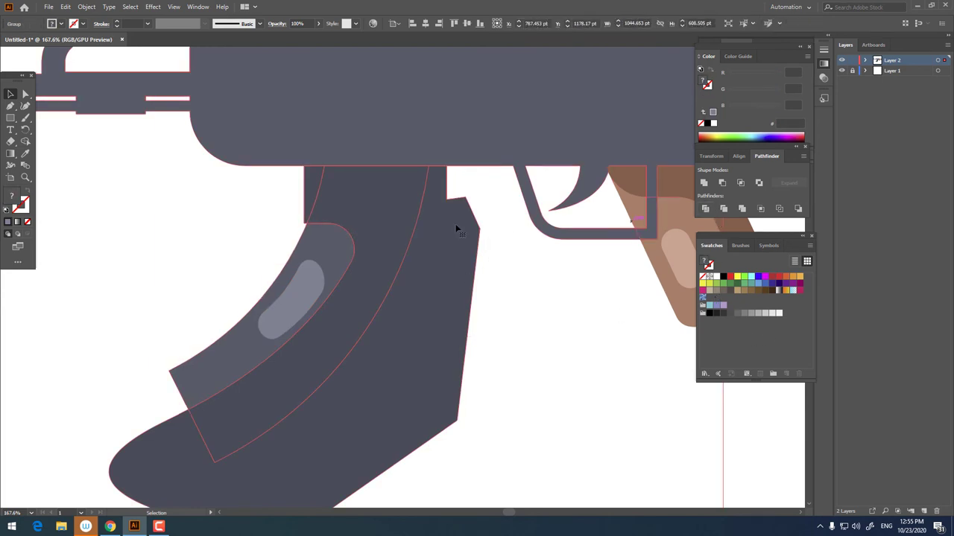
pyautogui.rightClick(410, 222)
pyautogui.click(447, 306)
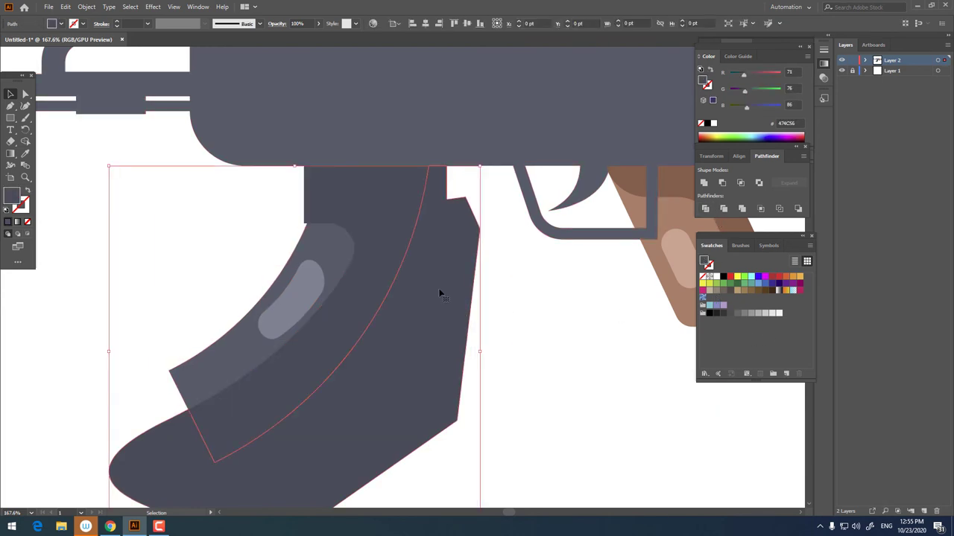
pyautogui.press('Delete')
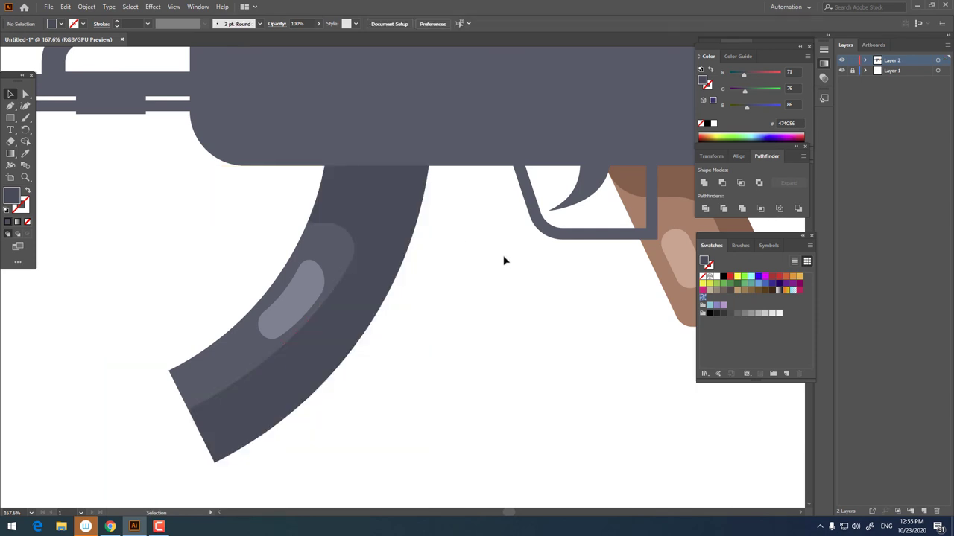
pyautogui.scroll(-3, 435, 296)
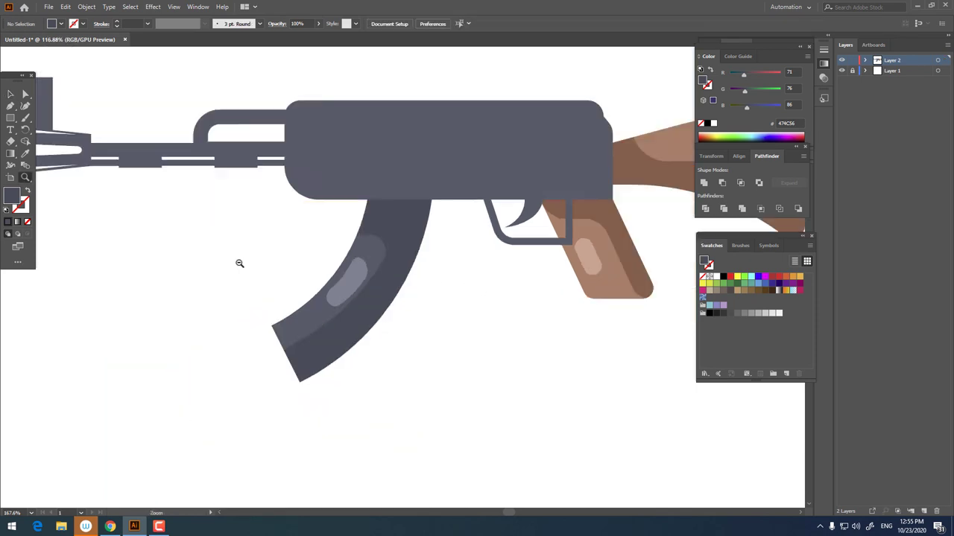
pyautogui.scroll(-3, 240, 264)
pyautogui.scroll(3, 422, 252)
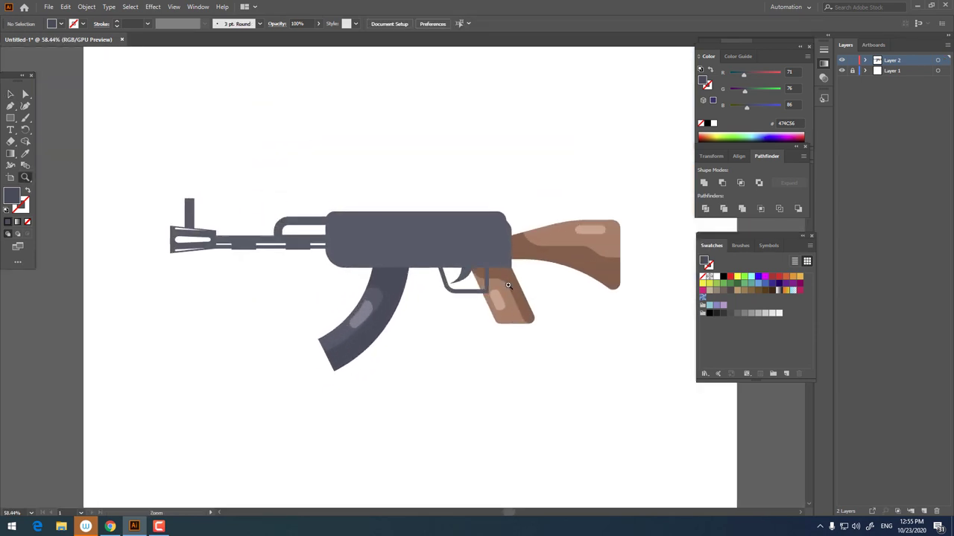
# - Divide a rectangle drawn over the lower barrel with the barrel parts, then delete the leftover rectangle
pyautogui.scroll(1, 435, 330)
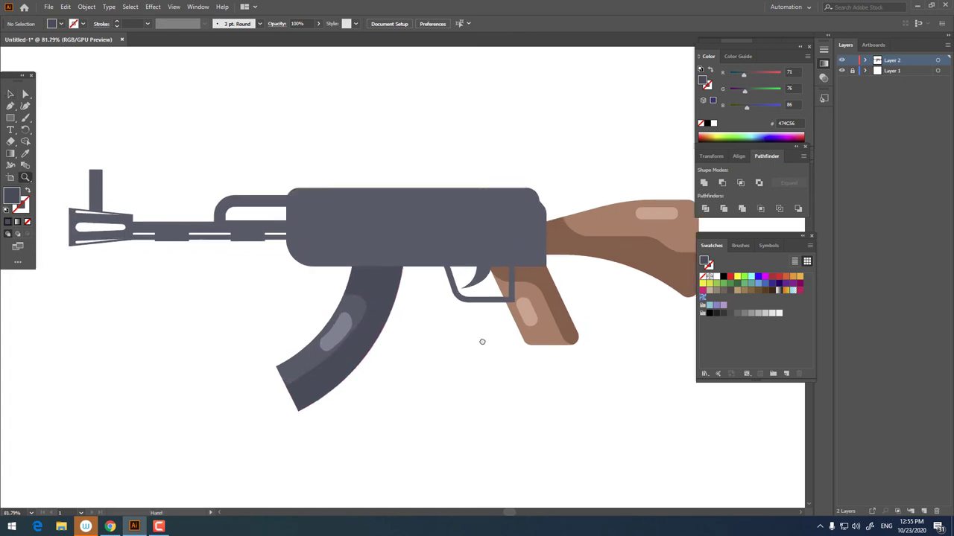
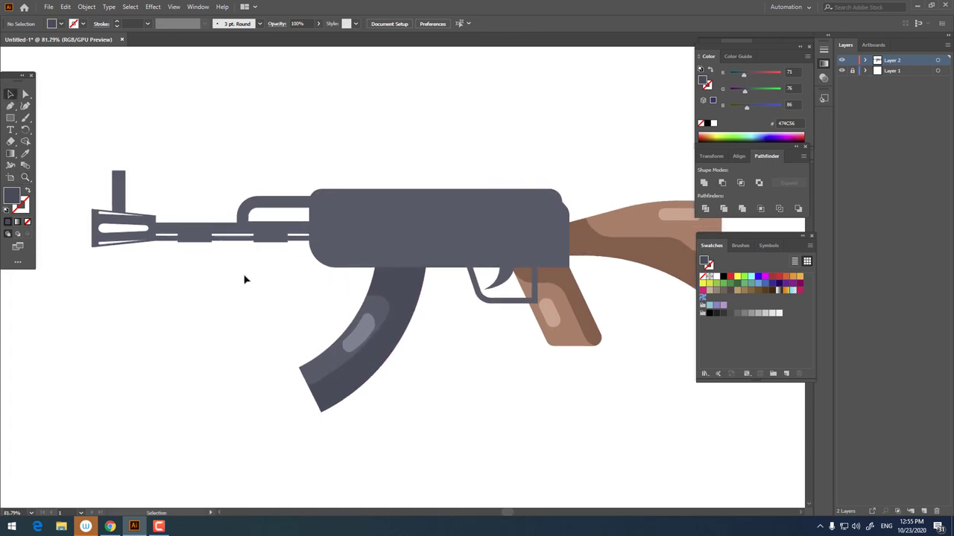
# - Divide a rectangle drawn over the lower barrel with the barrel parts, then delete the leftover rectangle
pyautogui.scroll(1, 243, 286)
pyautogui.scroll(1, 237, 288)
pyautogui.scroll(1, 230, 289)
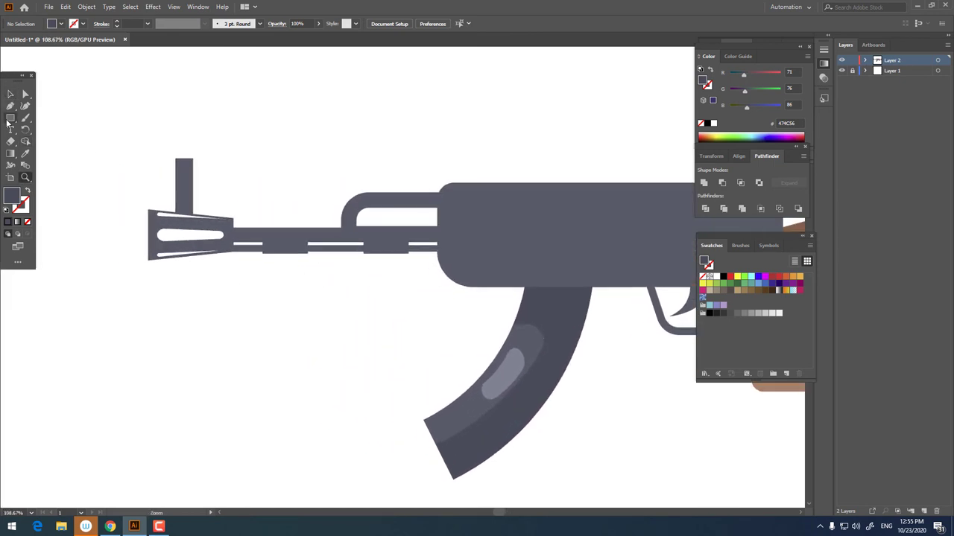
pyautogui.moveTo(105, 236); pyautogui.dragTo(437, 305)
pyautogui.scroll(1, 245, 263)
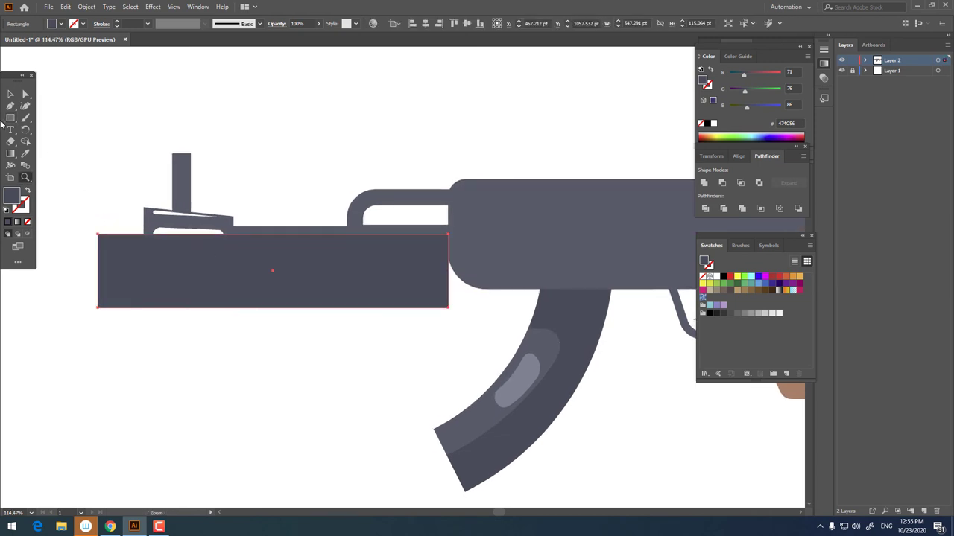
pyautogui.click(11, 95)
pyautogui.moveTo(271, 321); pyautogui.dragTo(274, 193)
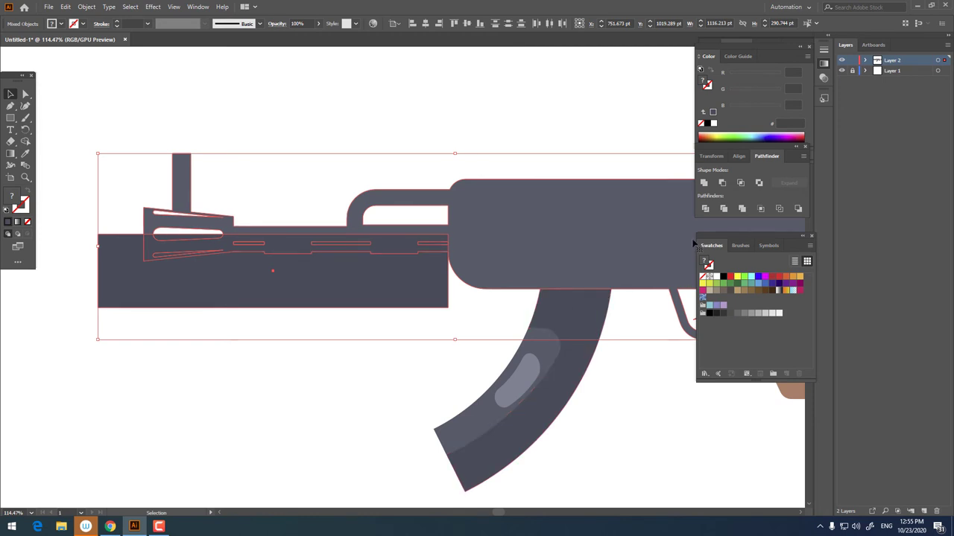
pyautogui.rightClick(384, 293)
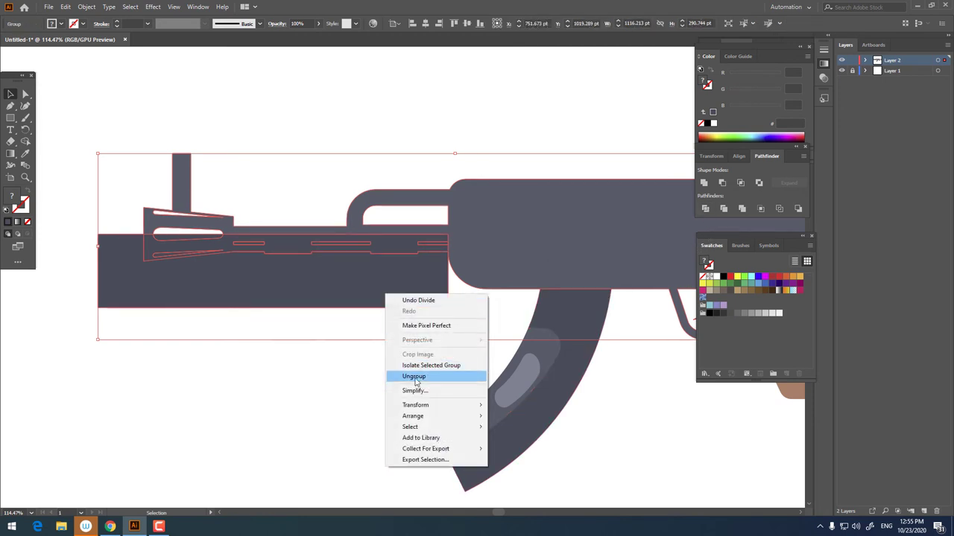
pyautogui.click(415, 377)
pyautogui.click(385, 304)
pyautogui.press('Delete')
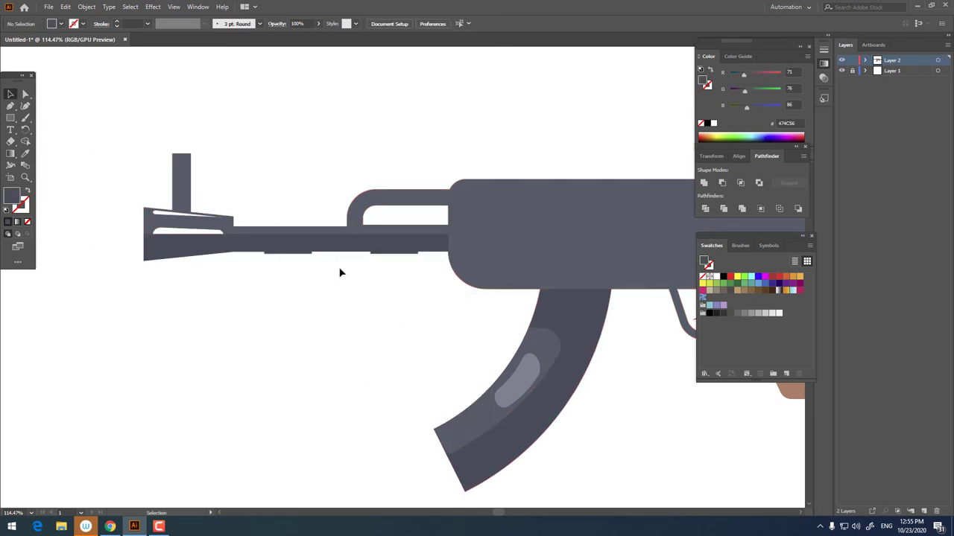
# - Delete the tapered muzzle piece and three small barrel pieces to leave white vent slots
pyautogui.press('z')
pyautogui.click(322, 303)
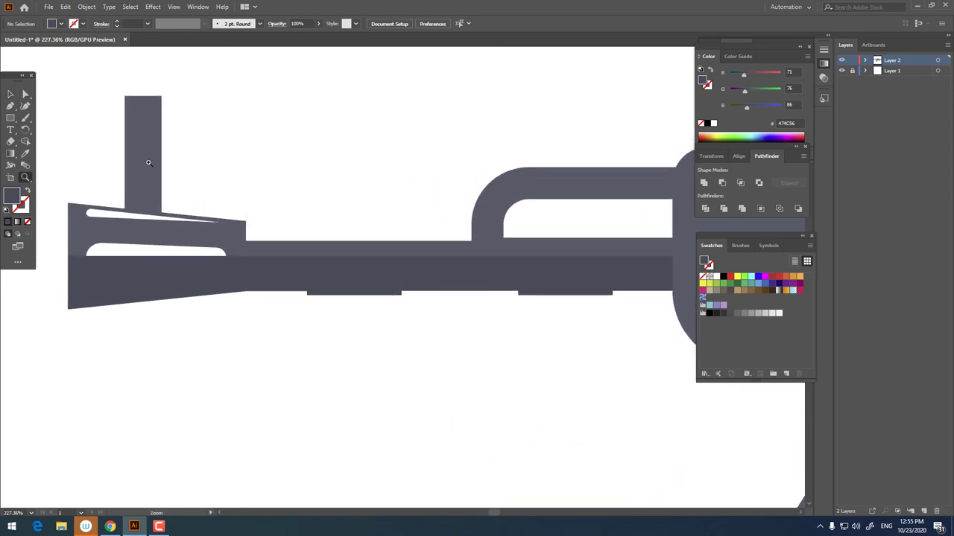
pyautogui.click(10, 95)
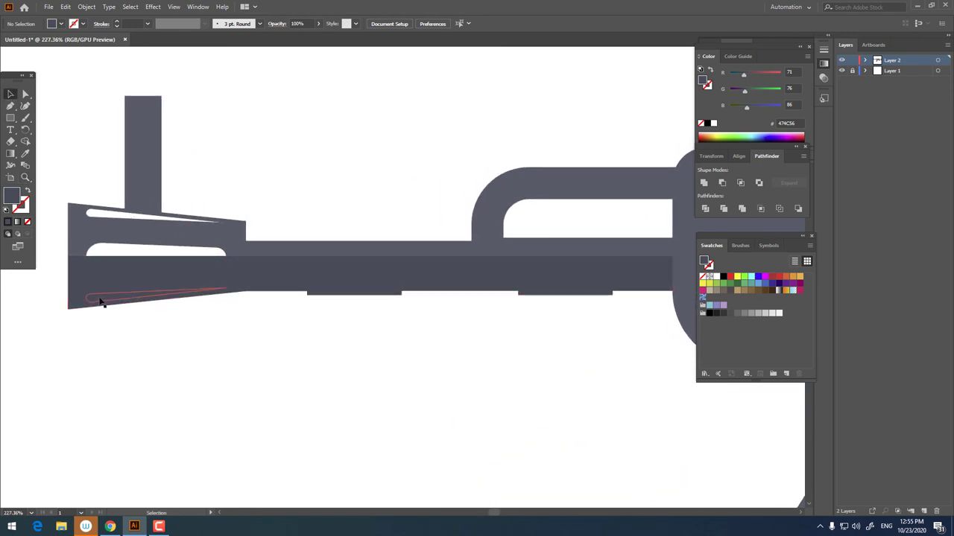
pyautogui.click(100, 298)
pyautogui.keyDown('shift'); pyautogui.click(283, 276); pyautogui.keyUp('shift')
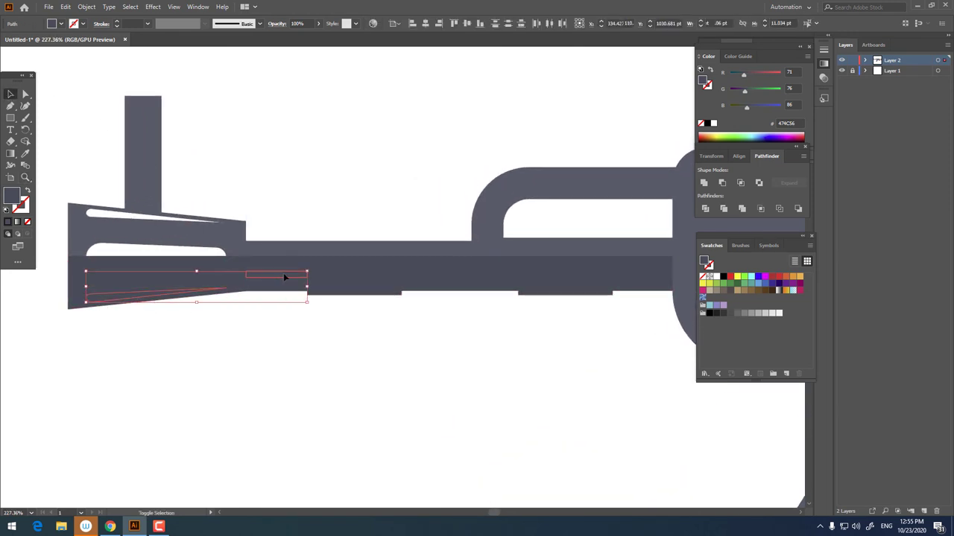
pyautogui.keyDown('shift'); pyautogui.click(431, 273); pyautogui.keyUp('shift')
pyautogui.keyDown('shift'); pyautogui.click(650, 279); pyautogui.keyUp('shift')
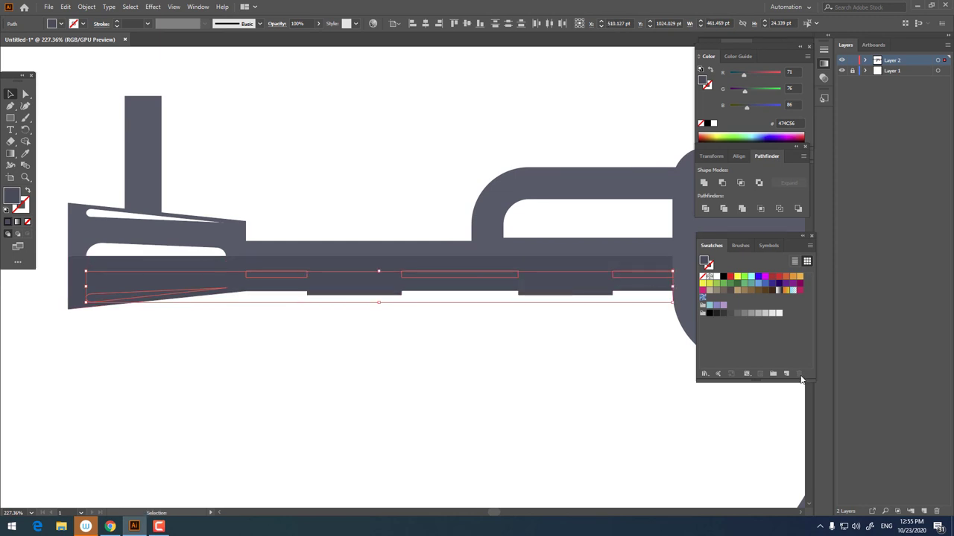
pyautogui.press('Delete')
pyautogui.hotkey('ctrl', '0')
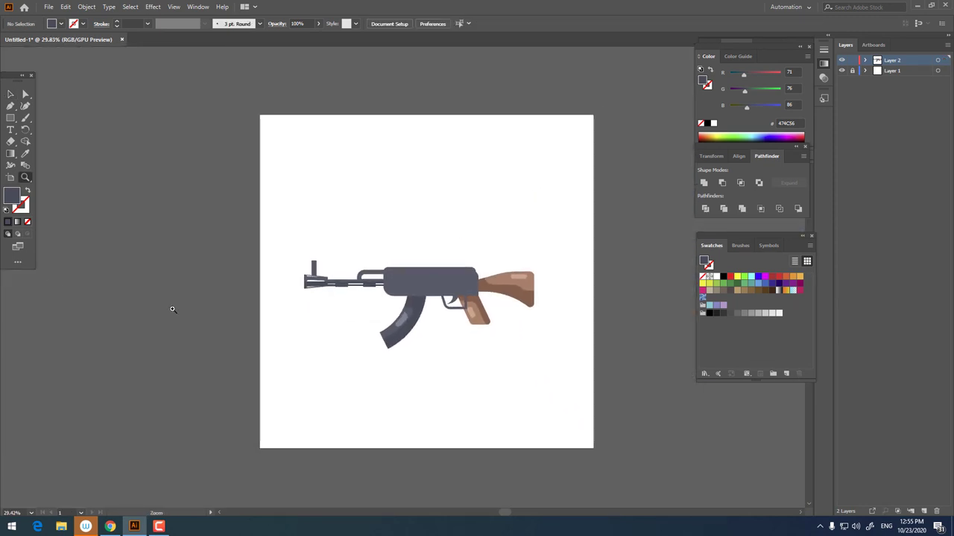
pyautogui.scroll(5, 132, 249)
# - Delete the leftover piece inside the front slot to open it fully
pyautogui.press('v')
pyautogui.click(94, 261)
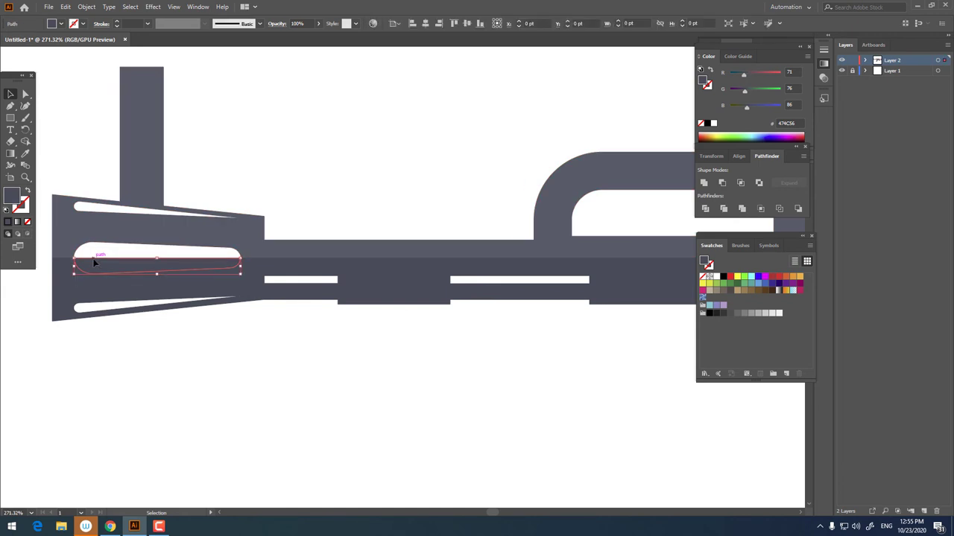
pyautogui.press('Delete')
# - Draw a rectangle over the lower muzzle and barrel filled with lighter grey 565B68
pyautogui.scroll(-3, 312, 333)
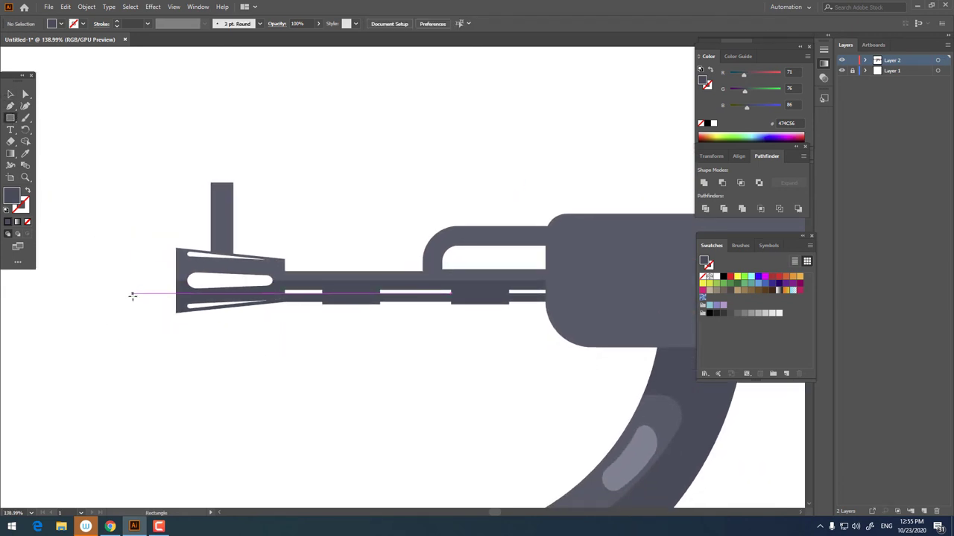
pyautogui.moveTo(133, 297); pyautogui.dragTo(546, 352)
pyautogui.click(25, 154)
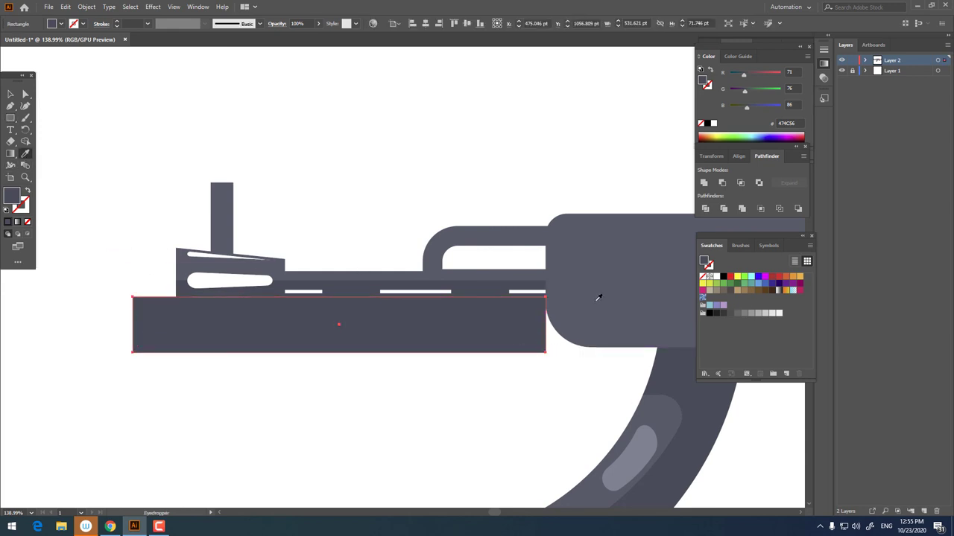
pyautogui.click(684, 272)
# - Divide the grey rectangle with the barrel parts, ungroup, and delete the excess rectangle below
pyautogui.press('v')
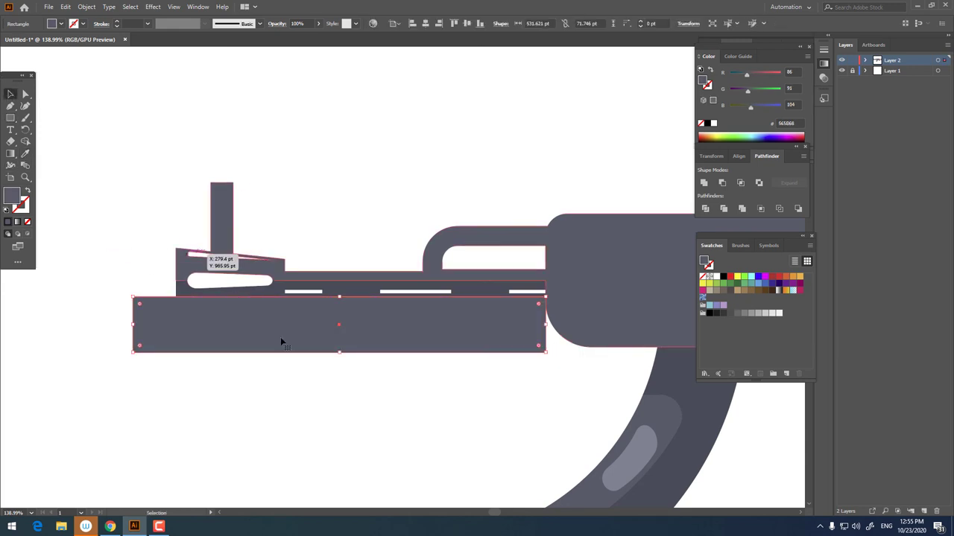
pyautogui.moveTo(273, 357); pyautogui.dragTo(598, 422)
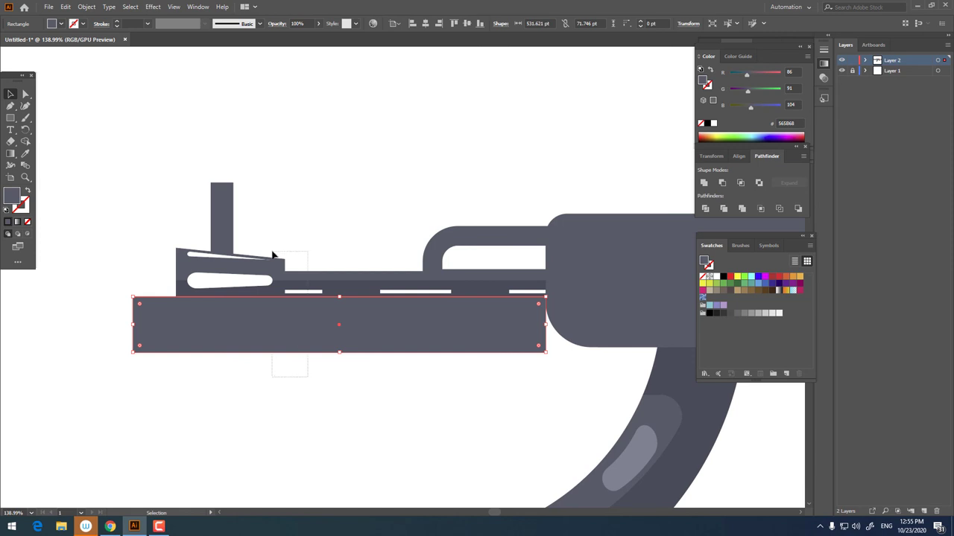
pyautogui.click(704, 209)
pyautogui.rightClick(374, 326)
pyautogui.click(426, 407)
pyautogui.click(383, 432)
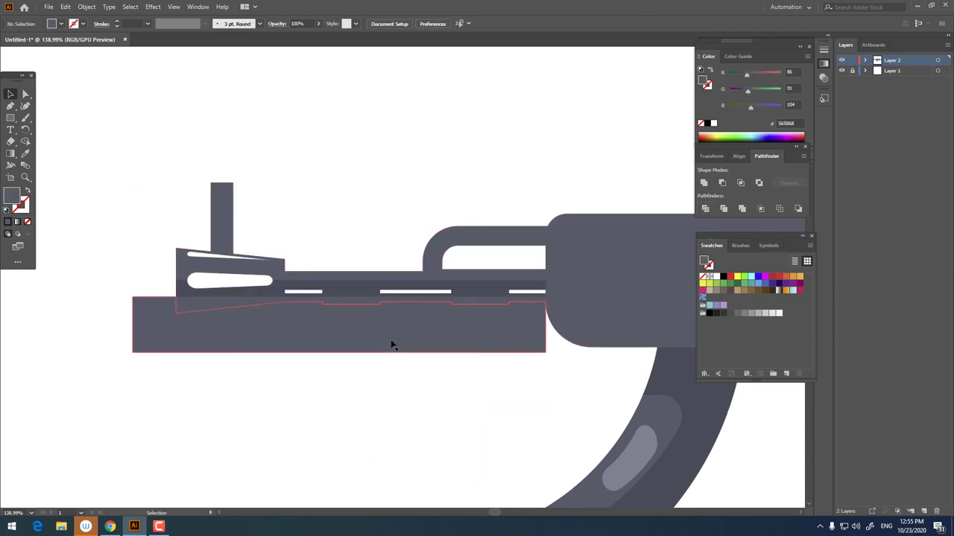
pyautogui.click(393, 344)
pyautogui.press('Delete')
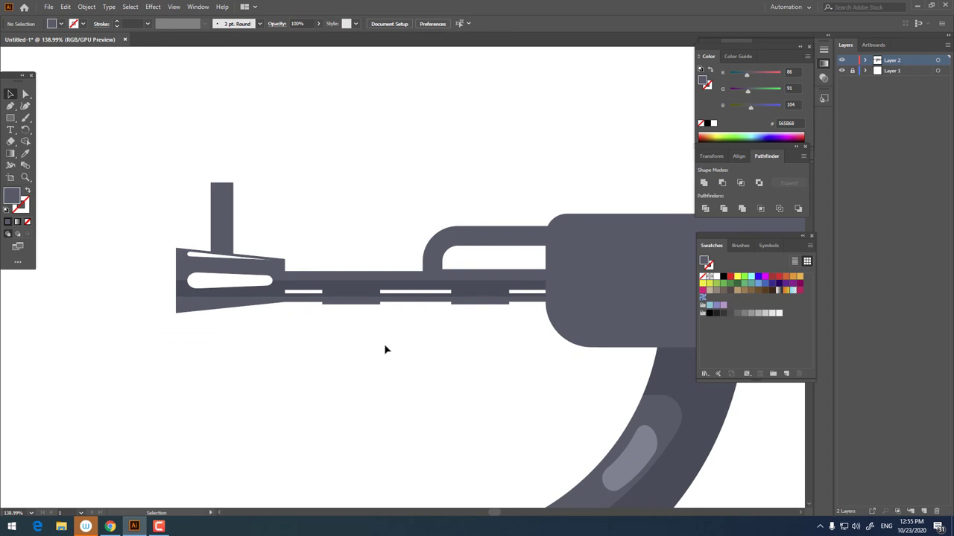
pyautogui.press('z')
pyautogui.scroll(-2, 358, 342)
# - Draw a dark grey 474C56 rectangle over the gas tube opening with a rounded top-left corner
pyautogui.scroll(-3, 183, 306)
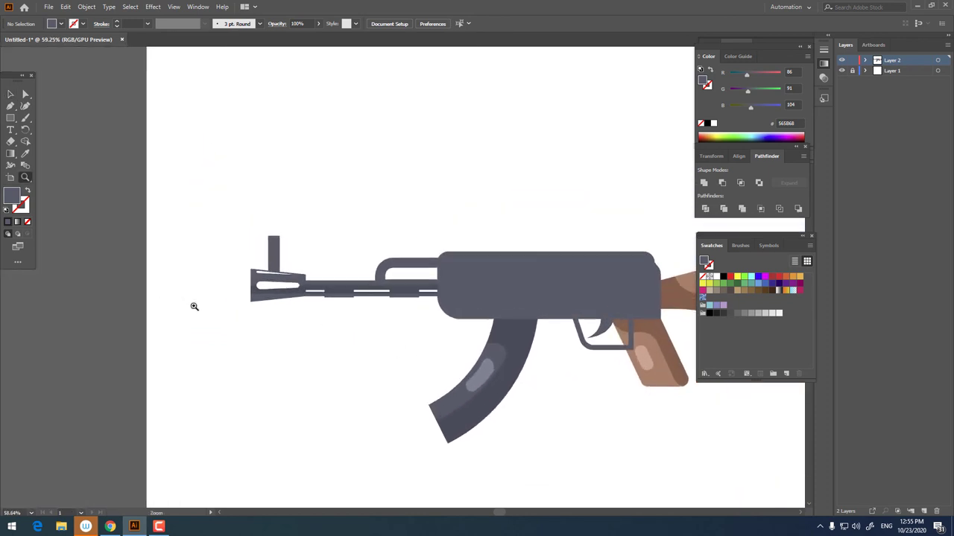
pyautogui.scroll(2, 194, 306)
pyautogui.hscroll(3, 309, 330)
pyautogui.scroll(3, 52, 161)
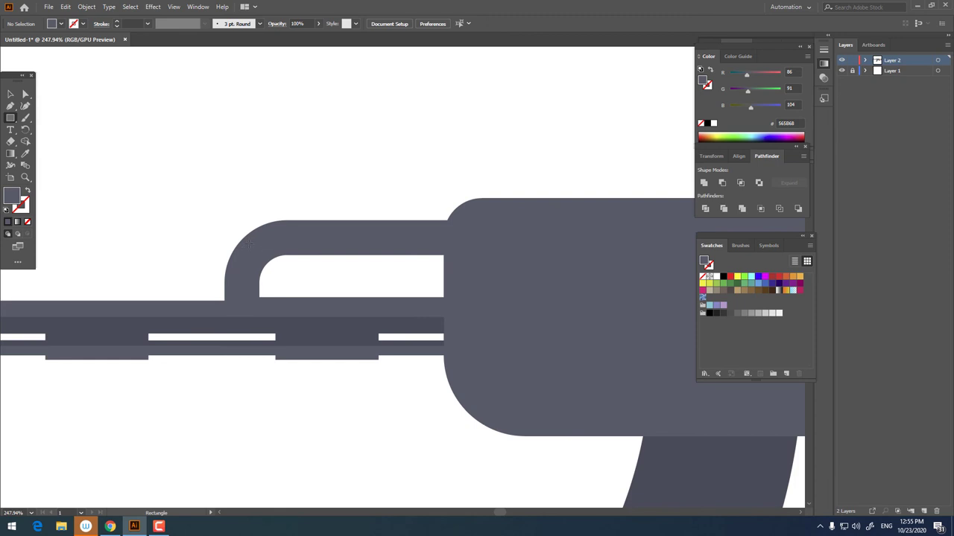
pyautogui.moveTo(255, 236); pyautogui.dragTo(455, 317)
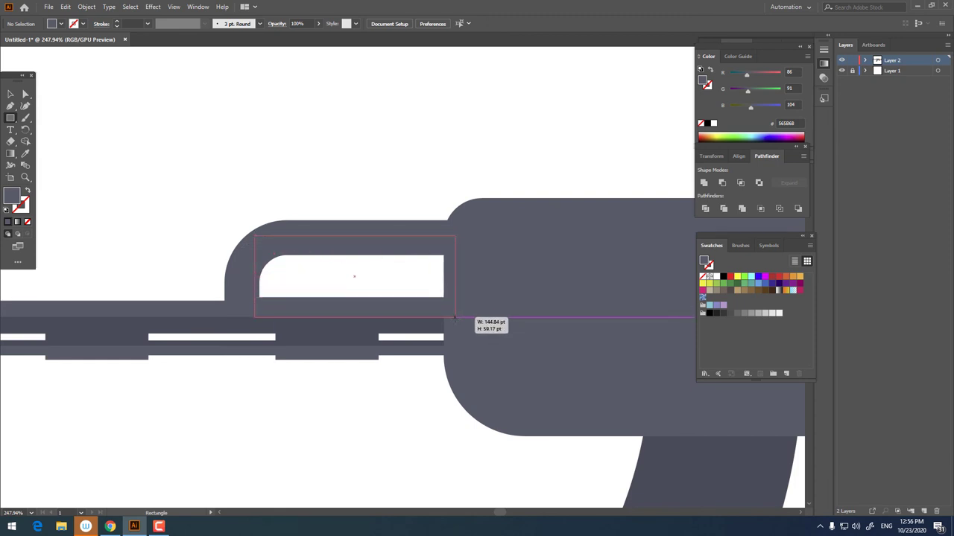
pyautogui.press('i')
pyautogui.click(177, 321)
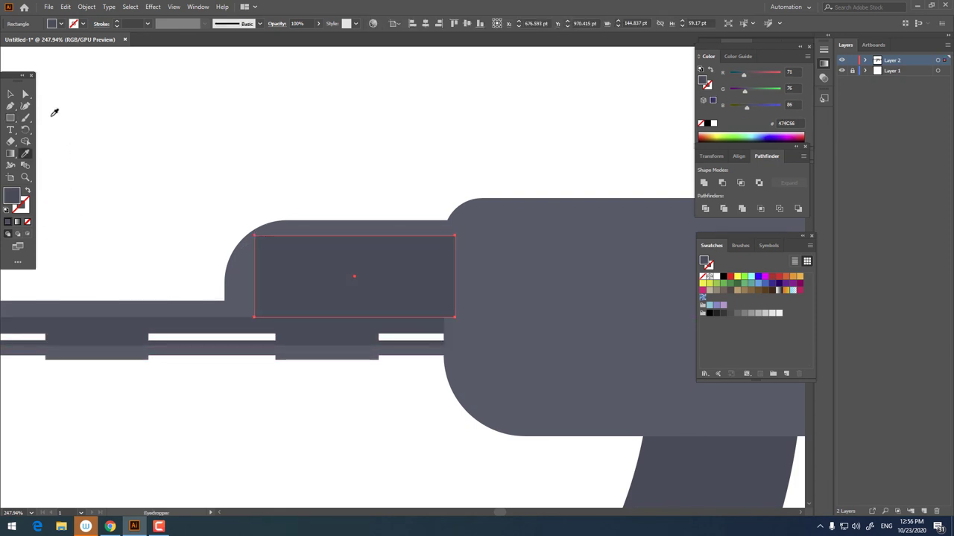
pyautogui.click(26, 95)
pyautogui.moveTo(260, 242); pyautogui.dragTo(297, 279)
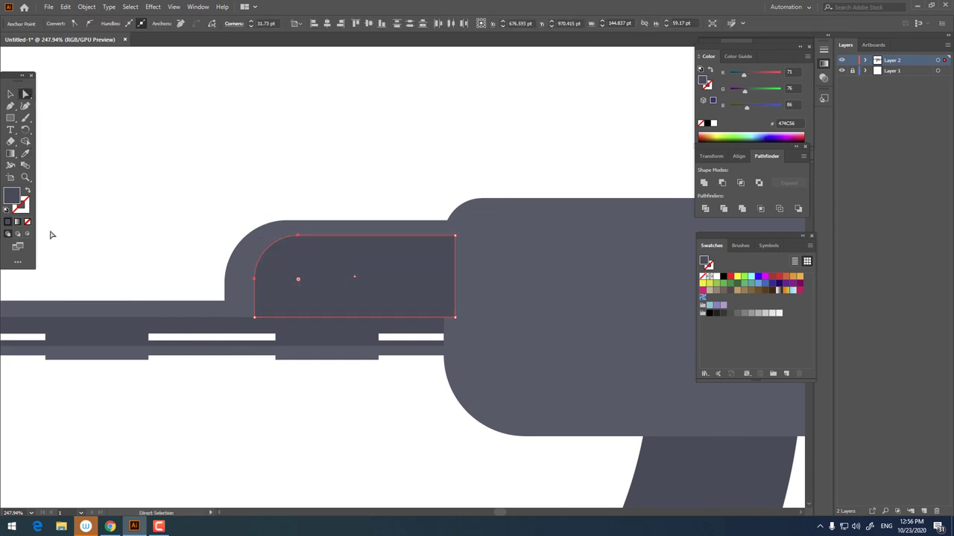
pyautogui.click(10, 94)
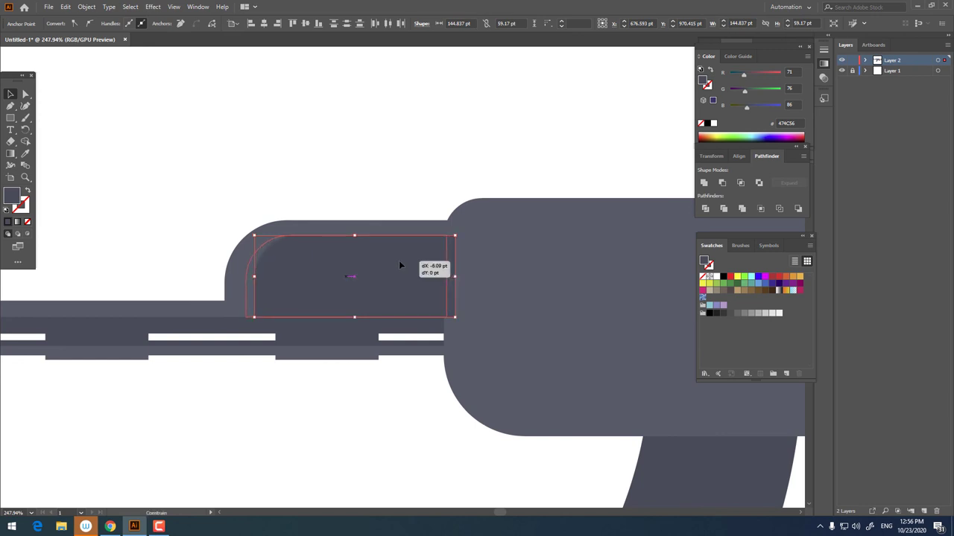
pyautogui.moveTo(400, 264)
pyautogui.mouseDown()
pyautogui.moveTo(389, 281)
pyautogui.moveTo(449, 277)
pyautogui.mouseUp()
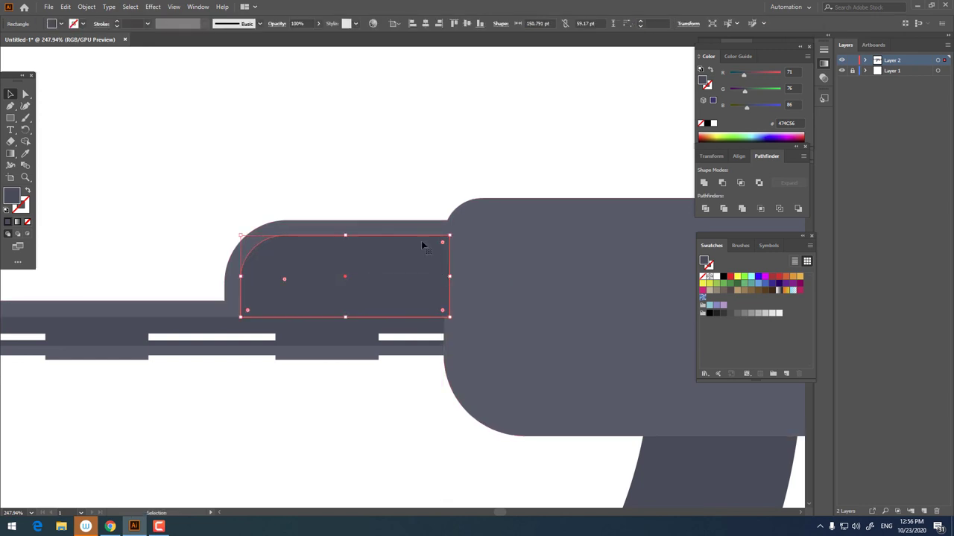
# - Ungroup everything and make the rounded rectangle and gas tube band a compound path
pyautogui.hotkey('ctrl', 'a')
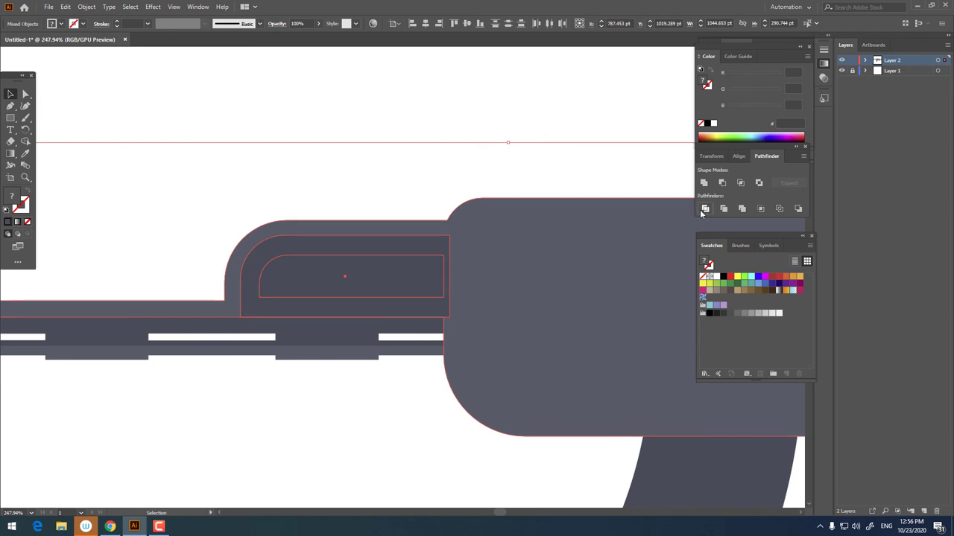
pyautogui.rightClick(399, 260)
pyautogui.click(431, 341)
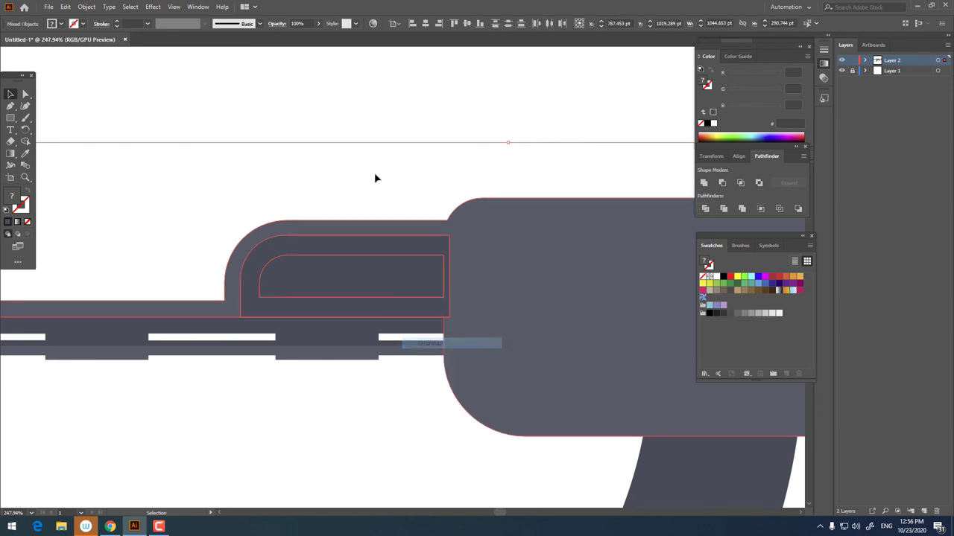
pyautogui.click(374, 178)
pyautogui.click(368, 271)
pyautogui.keyDown('shift'); pyautogui.click(370, 302); pyautogui.keyUp('shift')
pyautogui.hotkey('ctrl', '8')
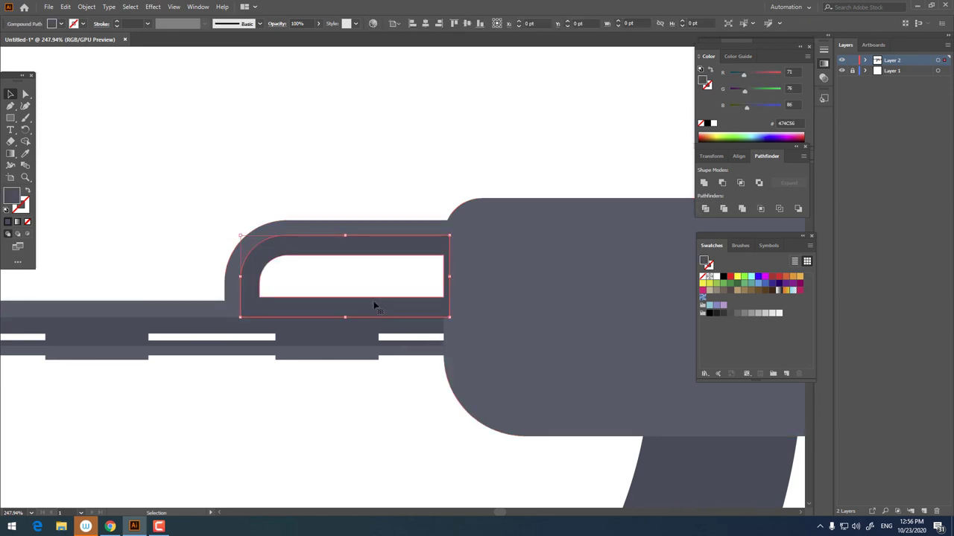
pyautogui.hotkey('ctrl', 'shift', 'a')
pyautogui.hotkey('ctrl', '0')
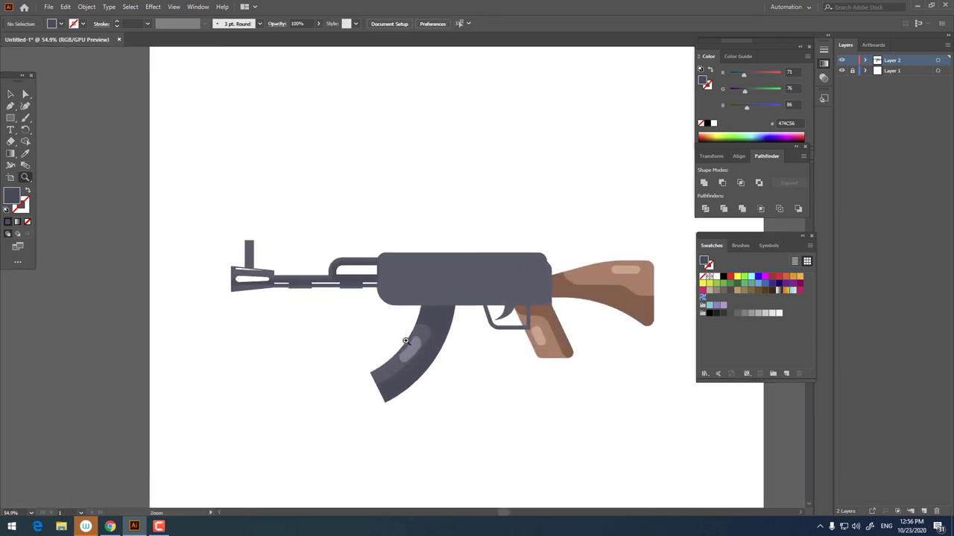
# - Draw a rectangle under the front sight post with its bottom-left corner snapped onto the slanted edge
pyautogui.click(223, 267)
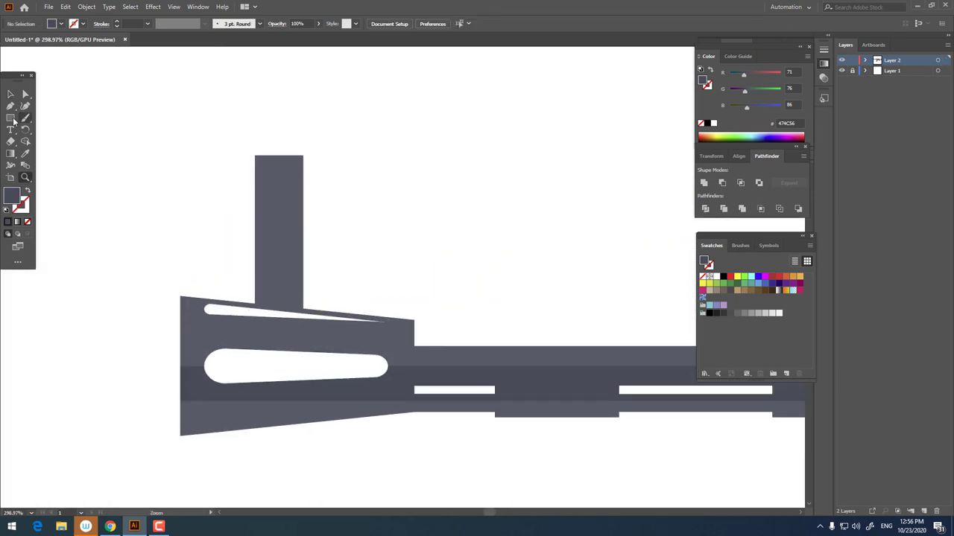
pyautogui.moveTo(222, 255); pyautogui.dragTo(330, 309)
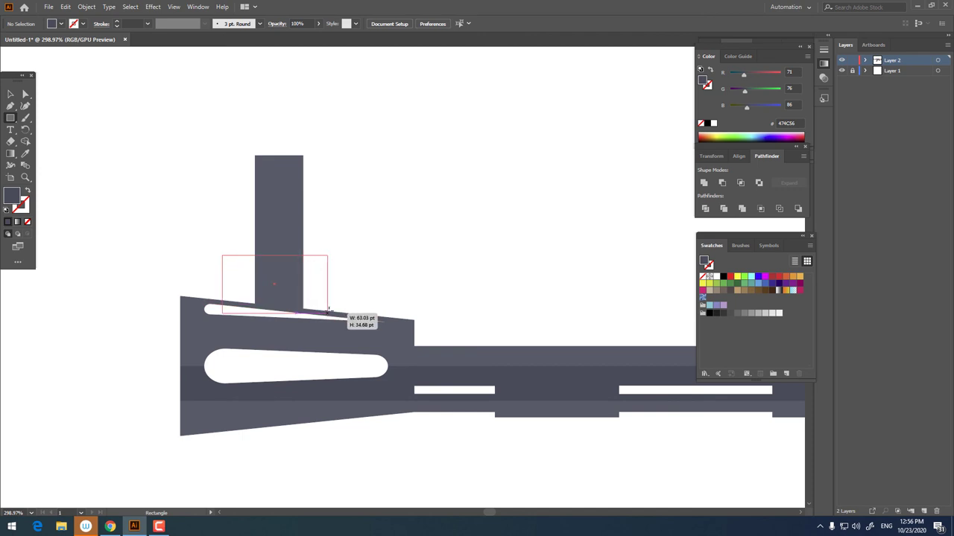
pyautogui.click(25, 93)
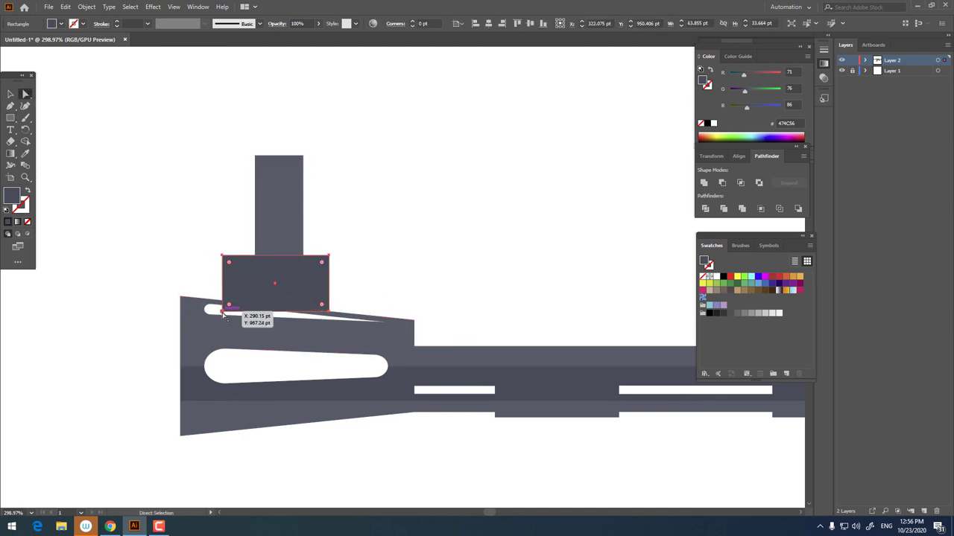
pyautogui.moveTo(222, 310); pyautogui.dragTo(226, 305)
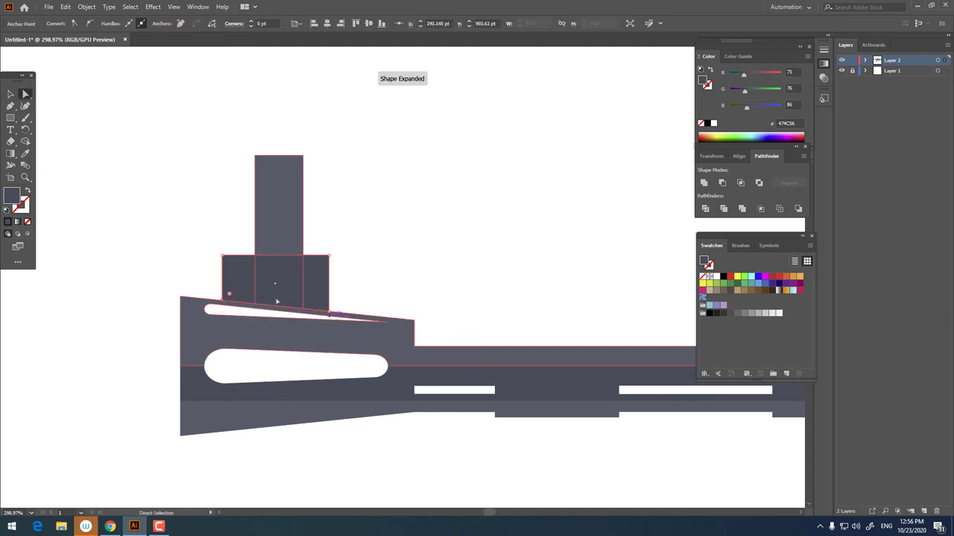
pyautogui.press('z')
pyautogui.click(250, 297)
pyautogui.press('a')
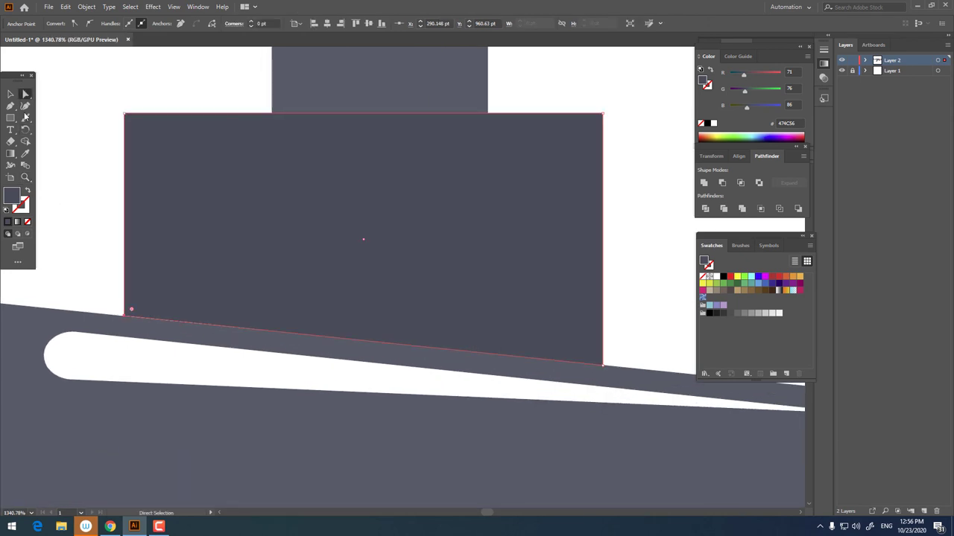
pyautogui.moveTo(125, 318); pyautogui.dragTo(128, 317)
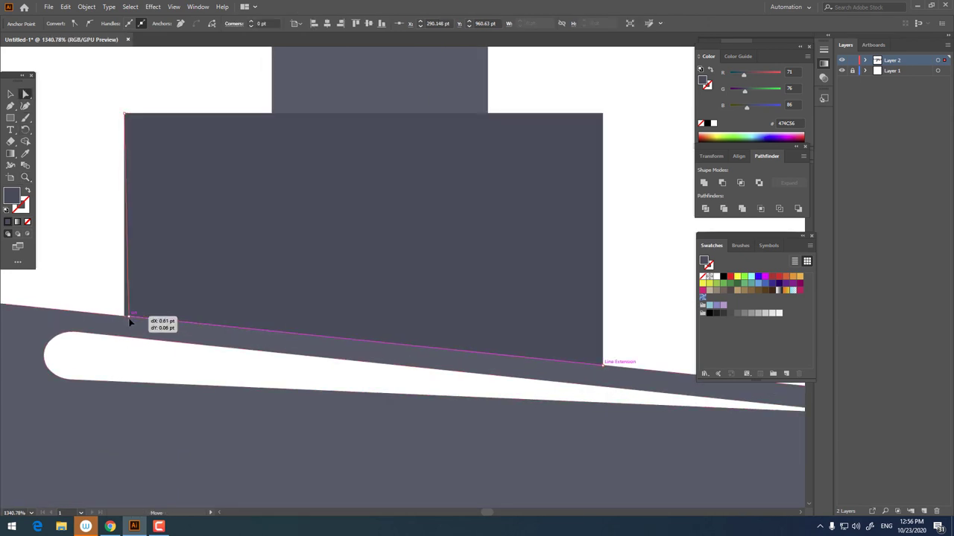
pyautogui.press('z')
pyautogui.moveTo(198, 277); pyautogui.dragTo(123, 283)
pyautogui.press('v')
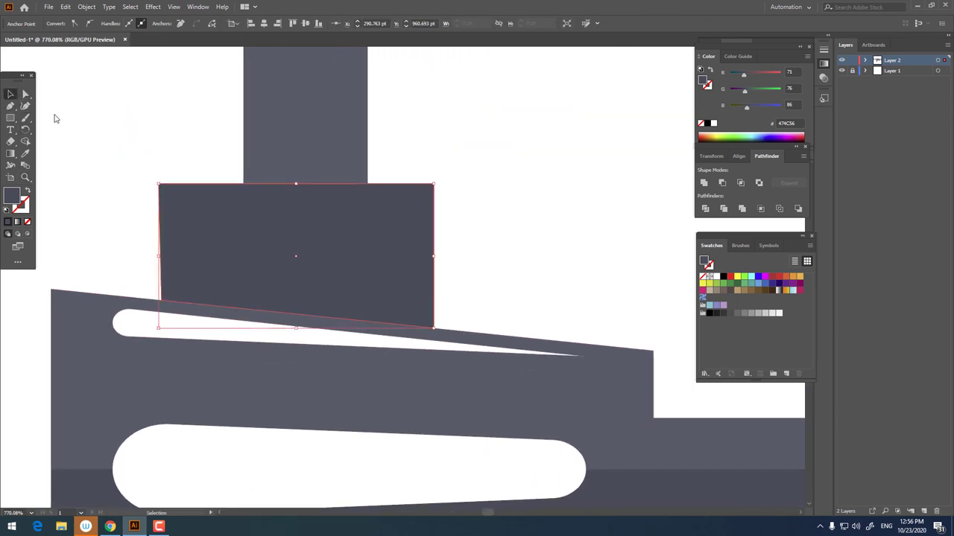
# - Ungroup the divided sight-base pieces and delete the unwanted left and right pieces
pyautogui.rightClick(308, 208)
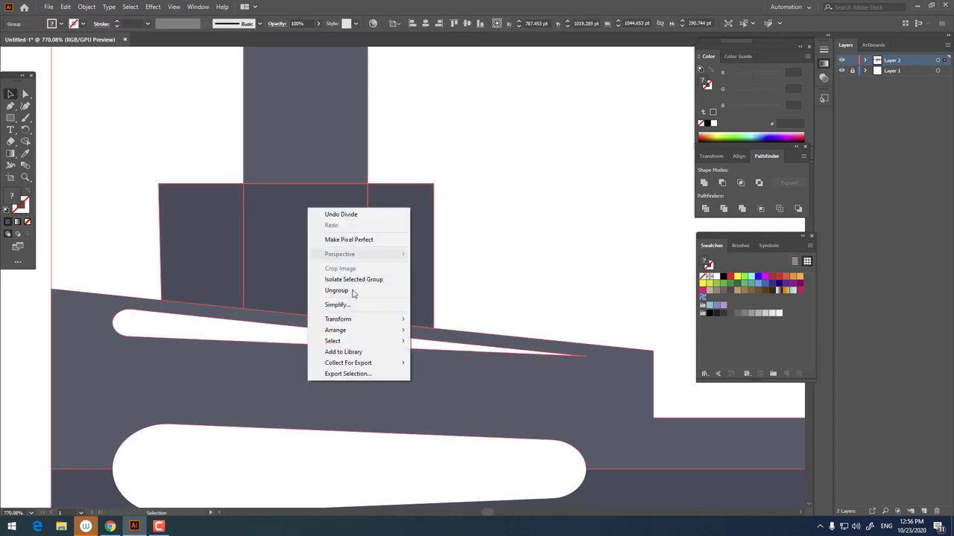
pyautogui.click(336, 290)
pyautogui.click(409, 260)
pyautogui.keyDown('shift'); pyautogui.click(173, 213); pyautogui.keyUp('shift')
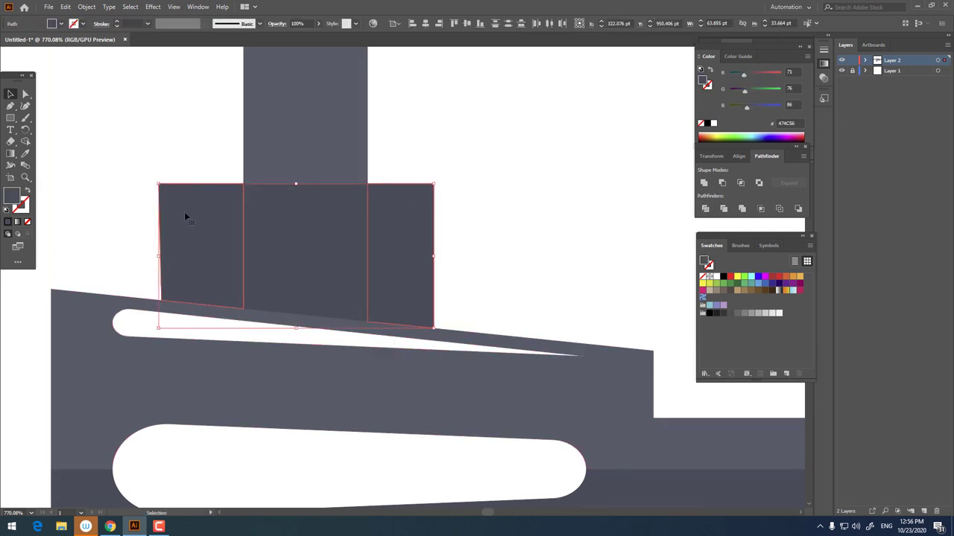
pyautogui.press('Delete')
pyautogui.scroll(-5, 300, 261)
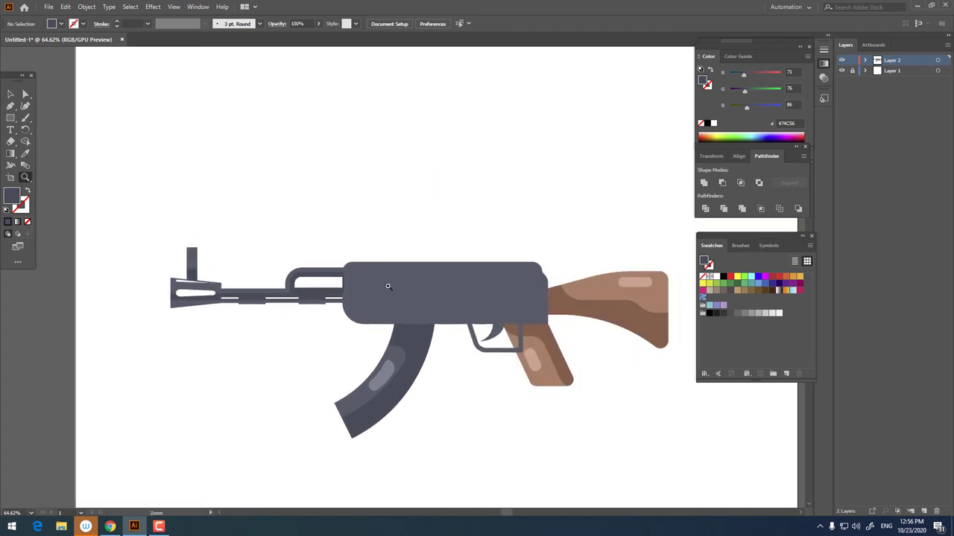
# - Pen-draw a closed shading shape around the rear of the receiver
pyautogui.scroll(3, 349, 285)
pyautogui.scroll(1, 328, 294)
pyautogui.scroll(-2, 350, 257)
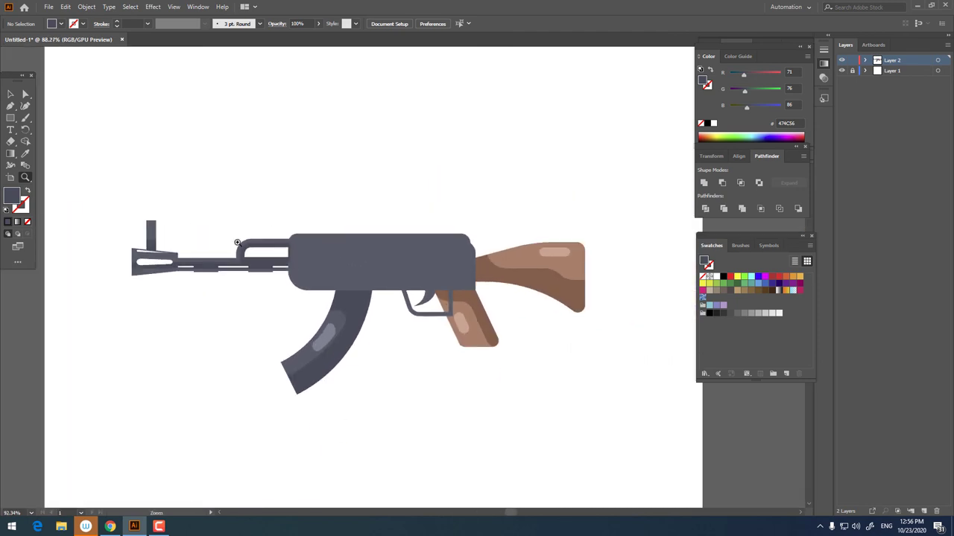
pyautogui.scroll(4, 479, 336)
pyautogui.scroll(-1, 377, 345)
pyautogui.scroll(-1, 326, 305)
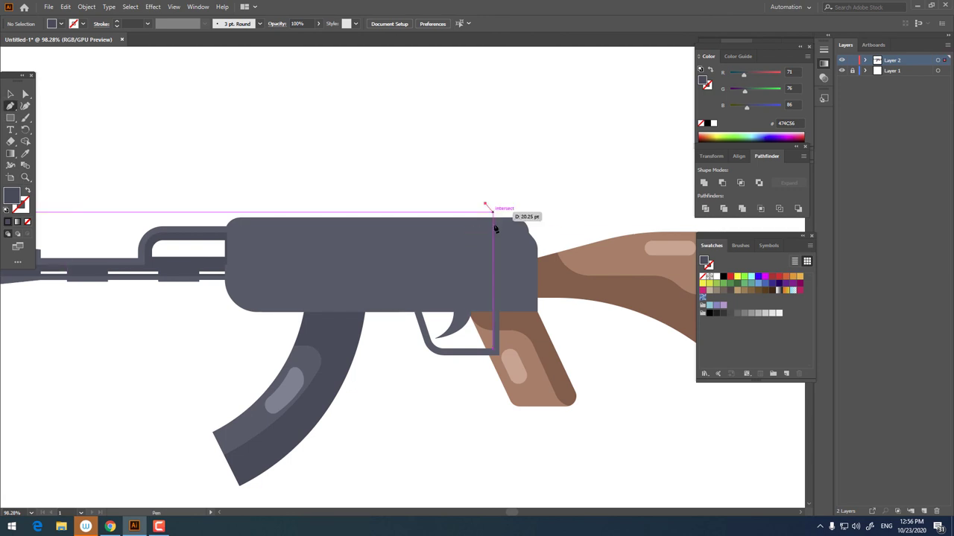
pyautogui.moveTo(485, 231); pyautogui.dragTo(485, 204)
pyautogui.moveTo(366, 233); pyautogui.dragTo(485, 240)
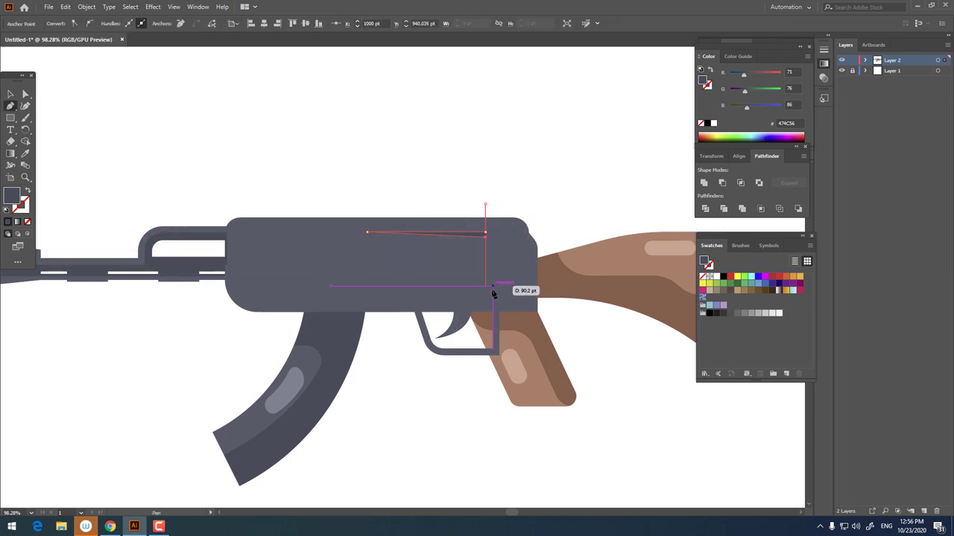
pyautogui.moveTo(485, 278)
pyautogui.mouseDown()
pyautogui.moveTo(347, 297)
pyautogui.moveTo(226, 291)
pyautogui.mouseUp()
pyautogui.click(226, 330)
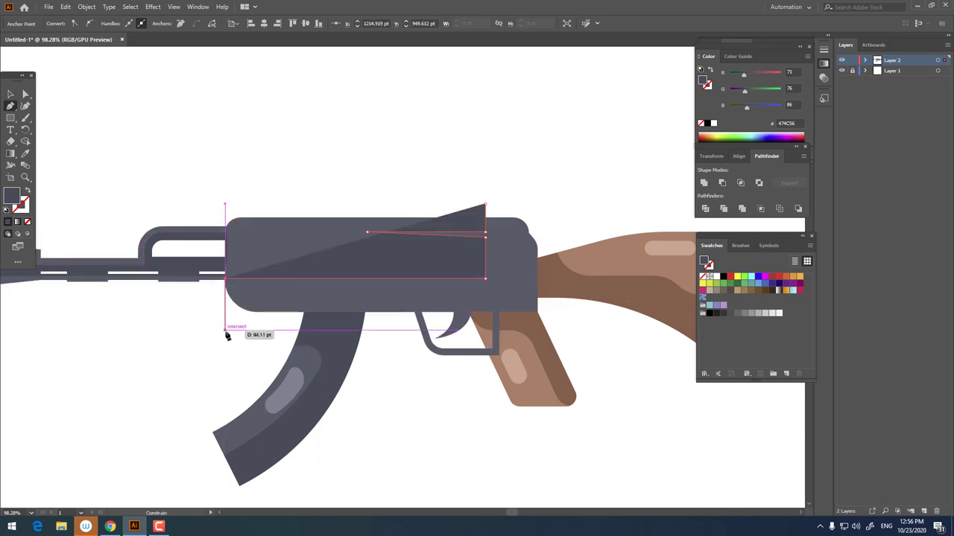
pyautogui.click(607, 330)
pyautogui.click(607, 184)
pyautogui.click(485, 206)
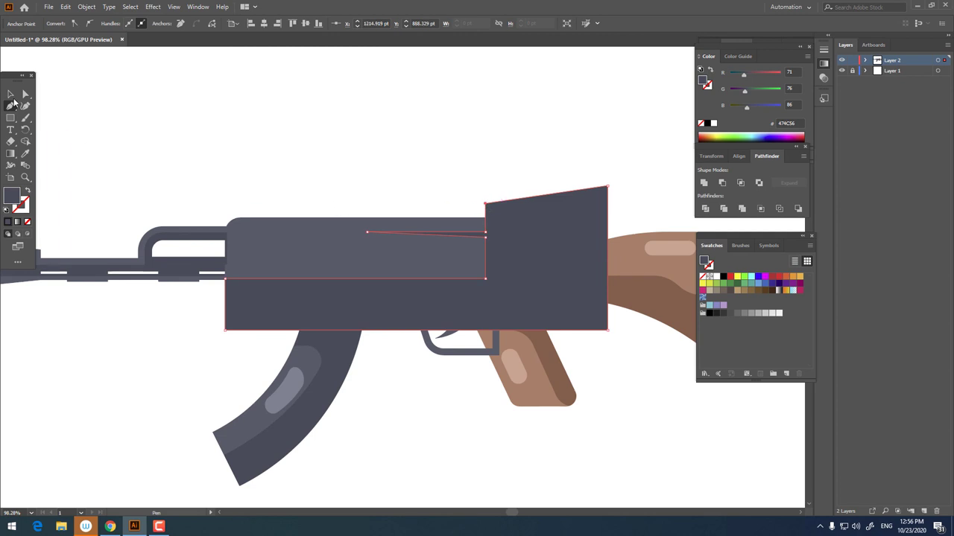
# - Divide the receiver with the shape, ungroup, and delete the top-right wedge and lower leftover
pyautogui.click(13, 96)
pyautogui.click(366, 273)
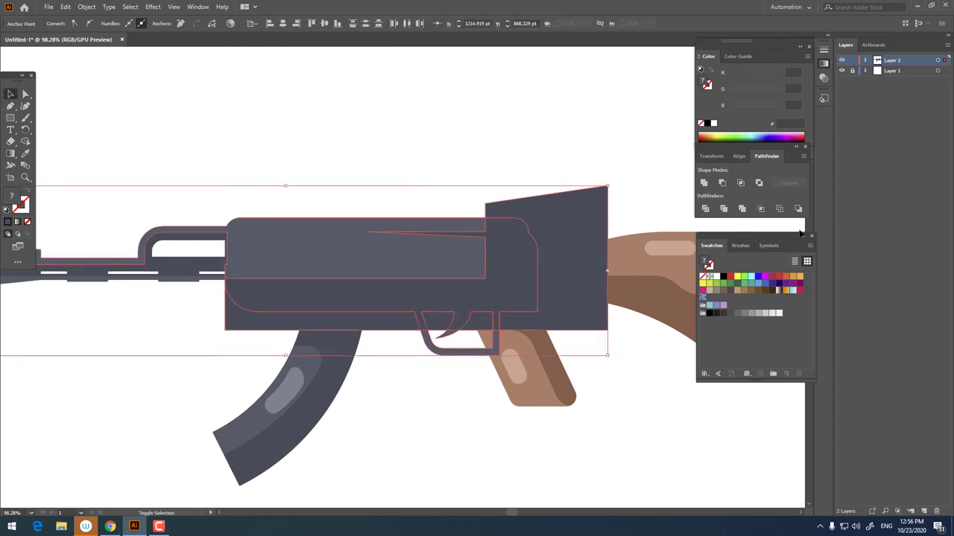
pyautogui.rightClick(461, 275)
pyautogui.click(503, 353)
pyautogui.click(579, 324)
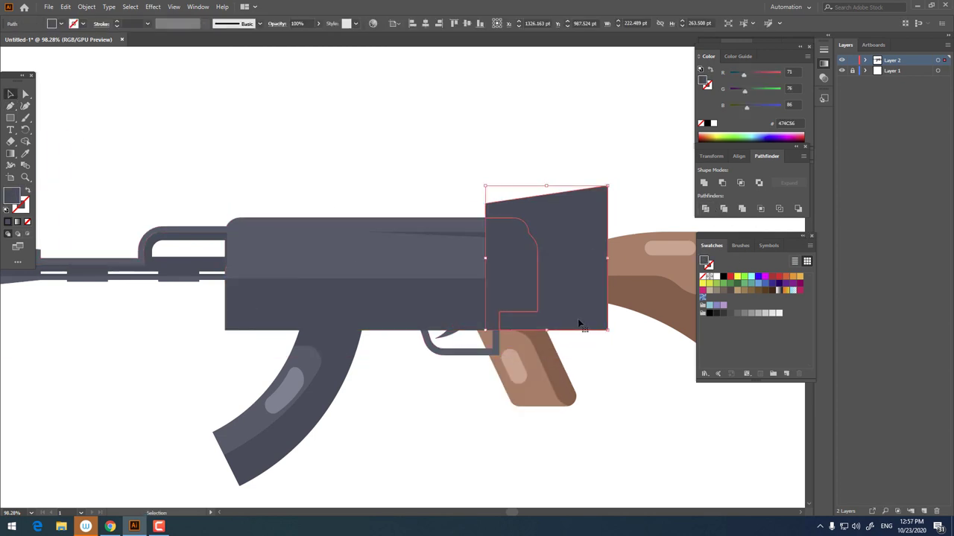
pyautogui.press('Delete')
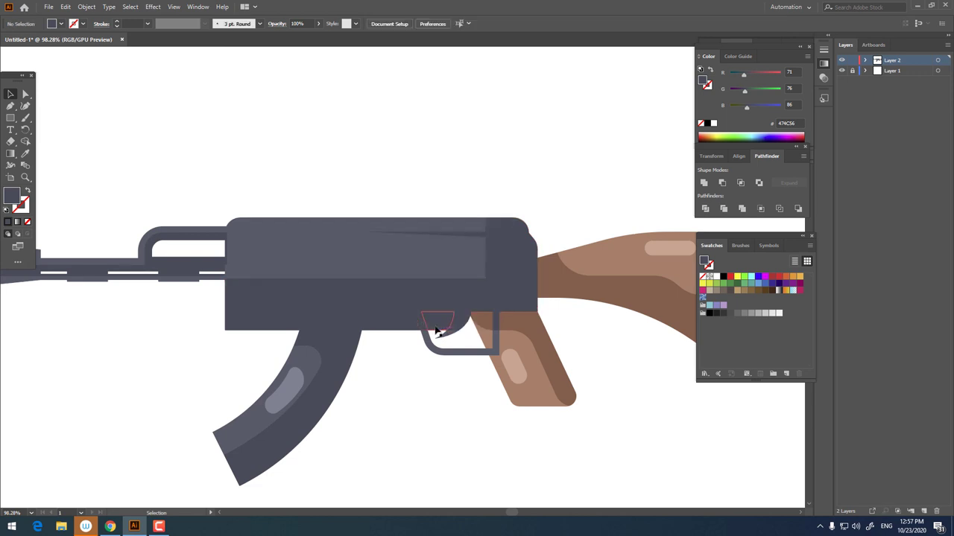
pyautogui.click(392, 330)
pyautogui.press('Delete')
pyautogui.press('z')
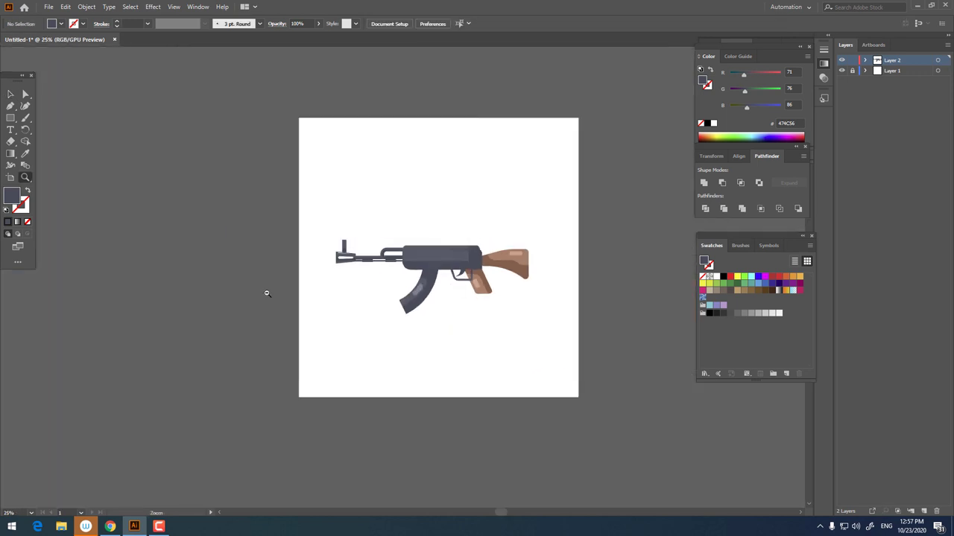
pyautogui.moveTo(433, 294); pyautogui.dragTo(450, 306)
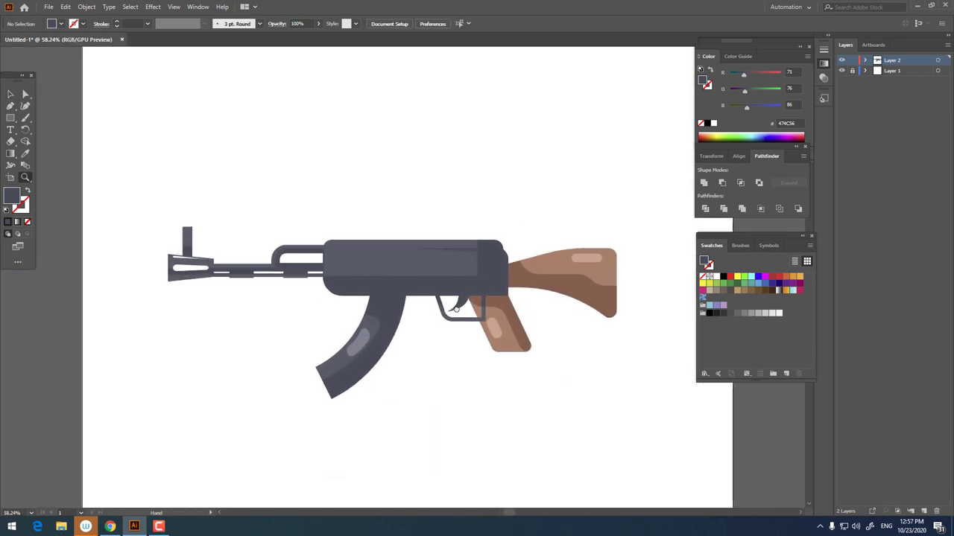
pyautogui.scroll(5, 449, 306)
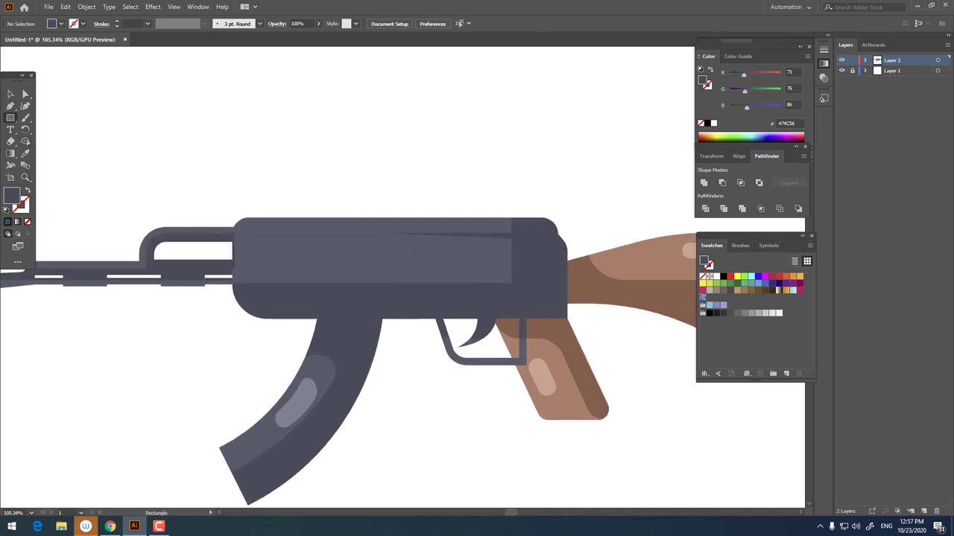
# - Add a light grey 9399A5 pill-shaped highlight across the receiver's middle
pyautogui.moveTo(392, 247); pyautogui.dragTo(485, 263)
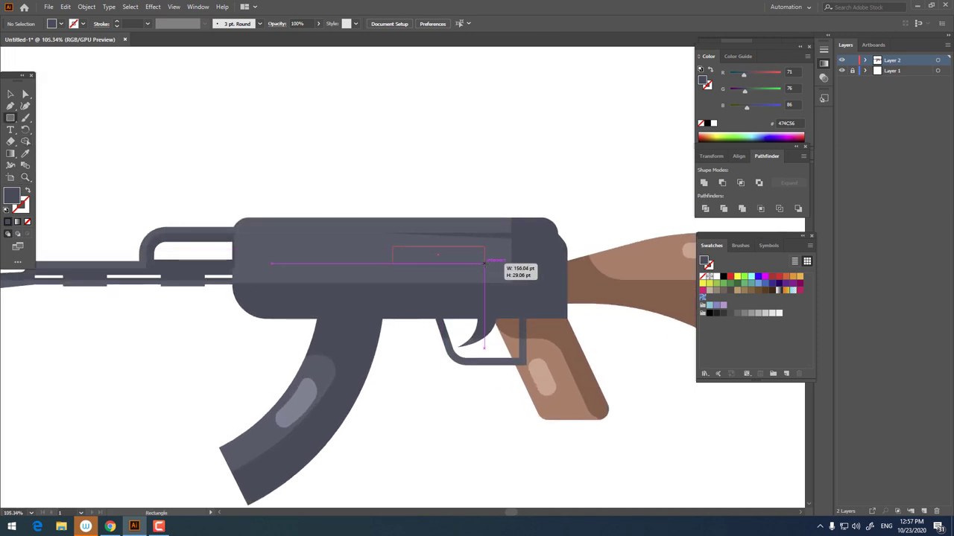
pyautogui.click(24, 153)
pyautogui.click(262, 221)
pyautogui.doubleClick(10, 196)
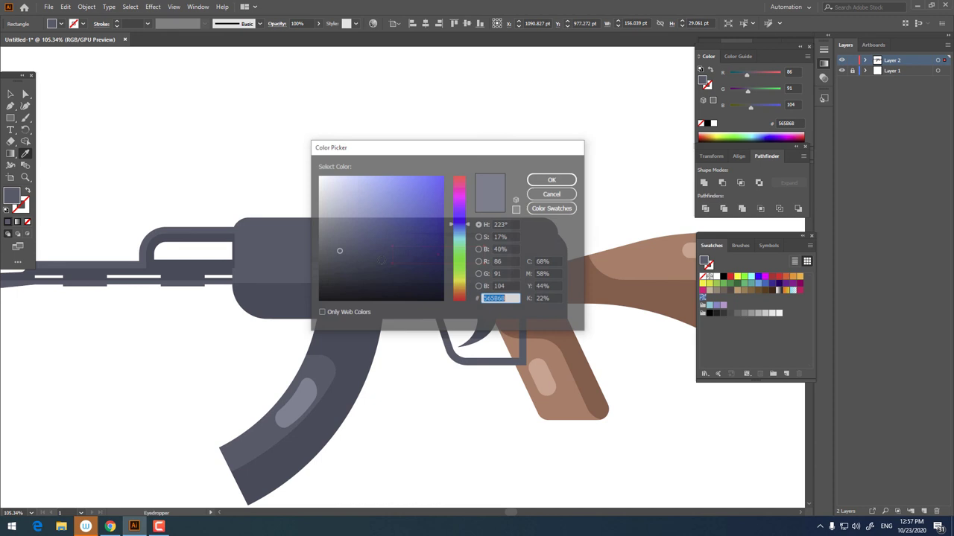
pyautogui.click(331, 220)
pyautogui.press('Return')
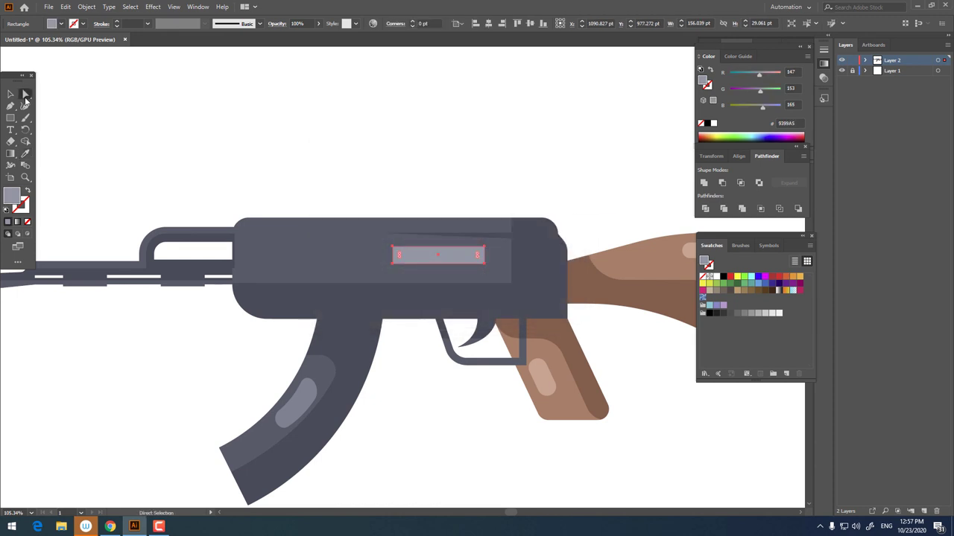
pyautogui.moveTo(400, 254); pyautogui.dragTo(826, 247)
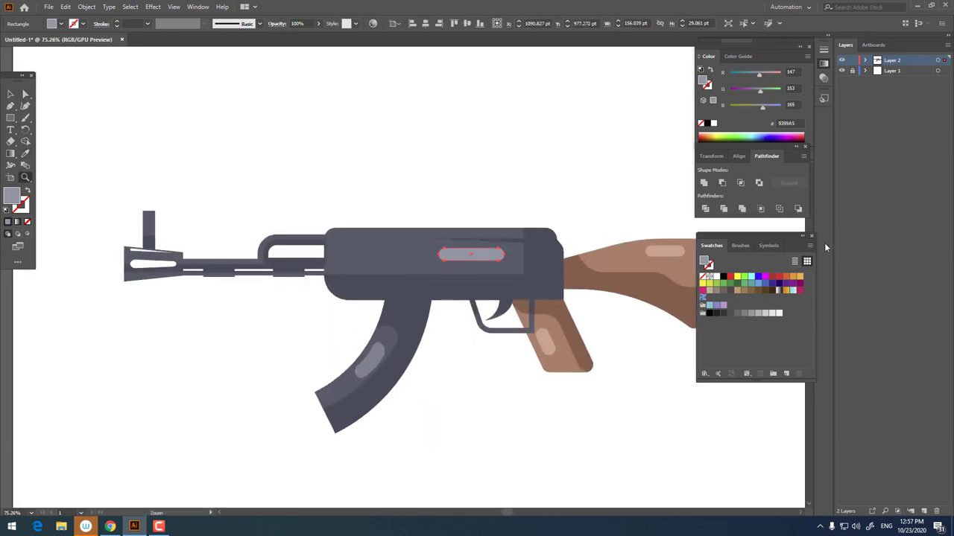
pyautogui.moveTo(562, 258); pyautogui.dragTo(728, 264)
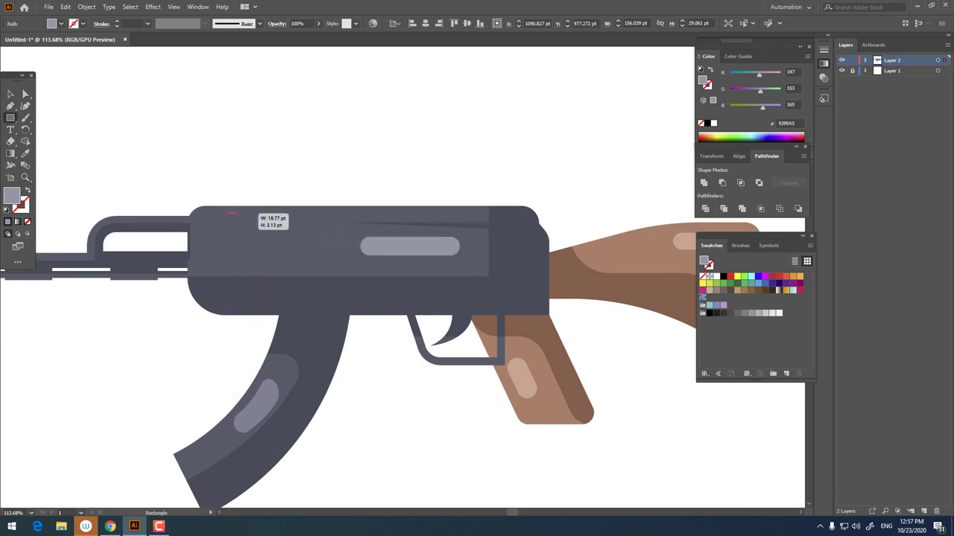
# - Draw a long thin highlight bar along the receiver's top edge
pyautogui.moveTo(241, 214); pyautogui.dragTo(479, 220)
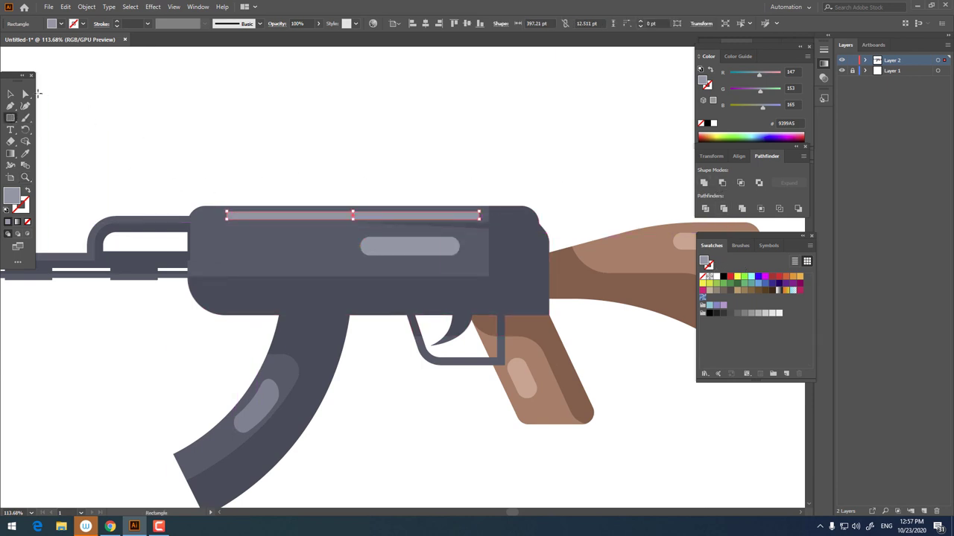
pyautogui.press('a')
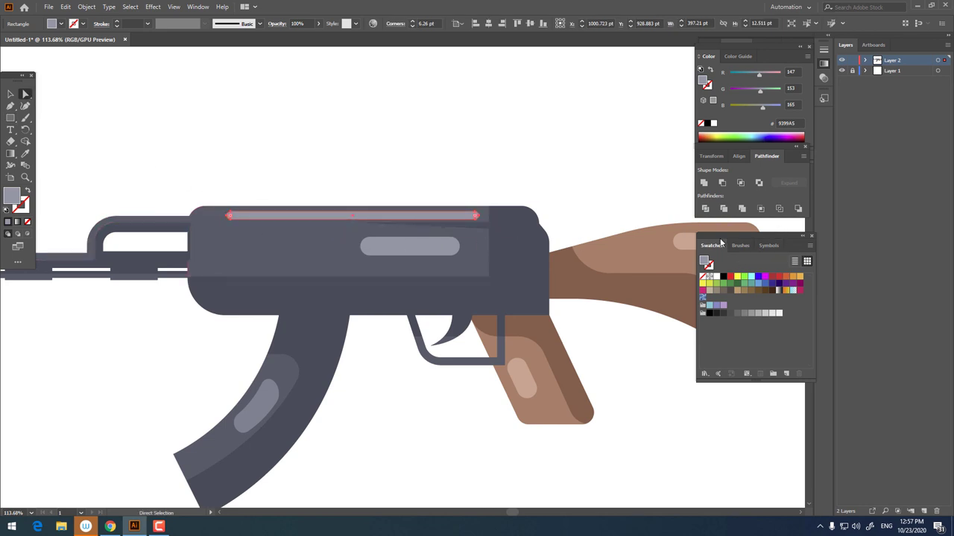
pyautogui.hotkey('ctrl', '0')
pyautogui.press('z')
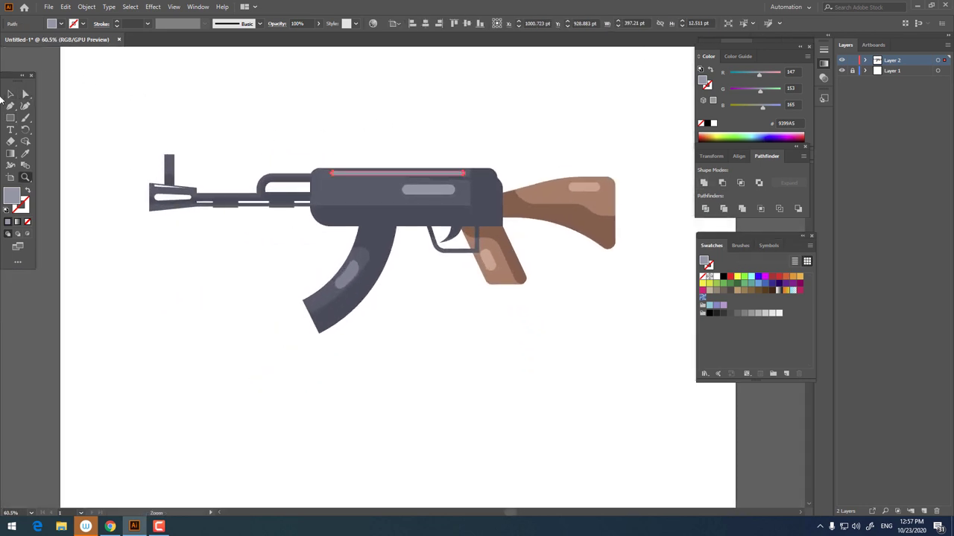
# - Arrange the brown B57F68 handguard shape in front of the receiver body
pyautogui.click(346, 196)
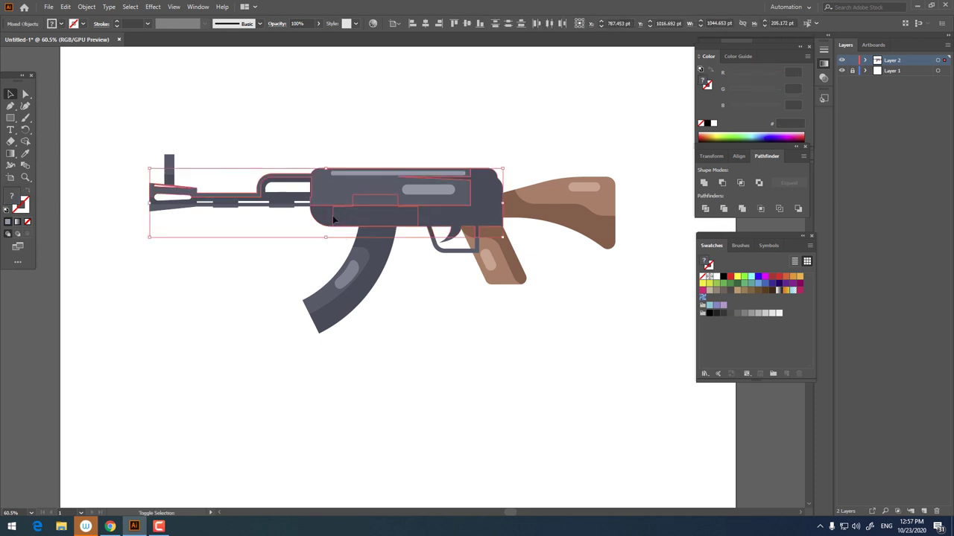
pyautogui.keyDown('ctrl'); pyautogui.click(339, 200); pyautogui.keyUp('ctrl')
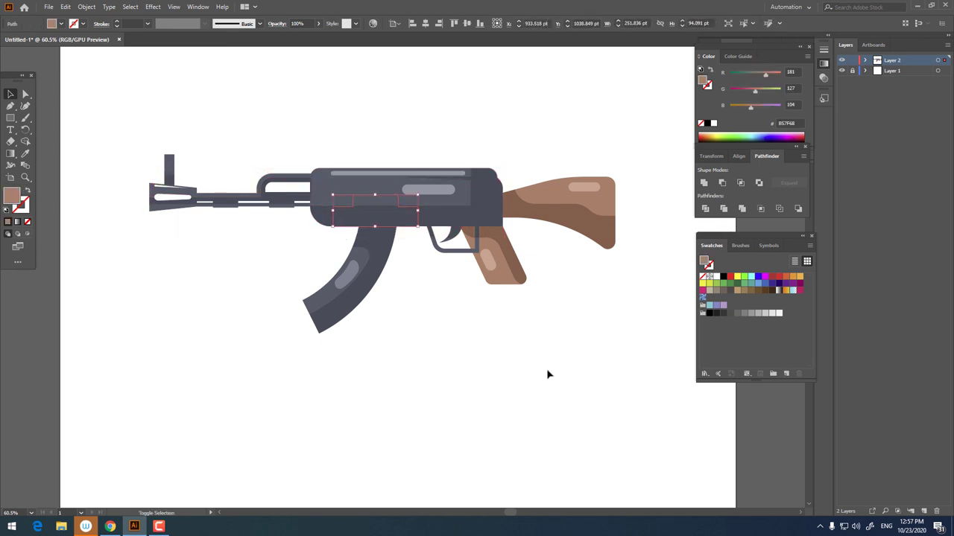
pyautogui.keyDown('shift'); pyautogui.click(380, 204); pyautogui.keyUp('shift')
pyautogui.rightClick(378, 206)
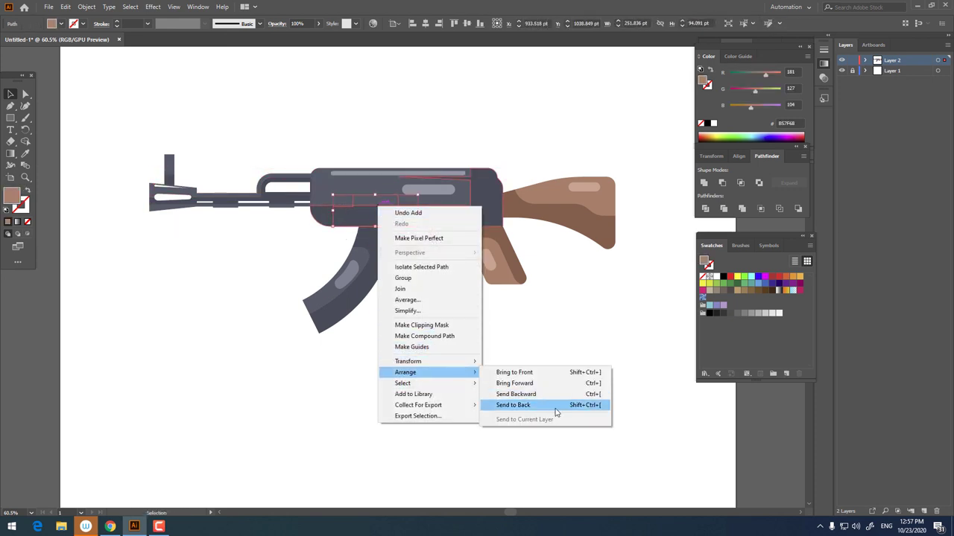
pyautogui.click(541, 368)
pyautogui.click(548, 370)
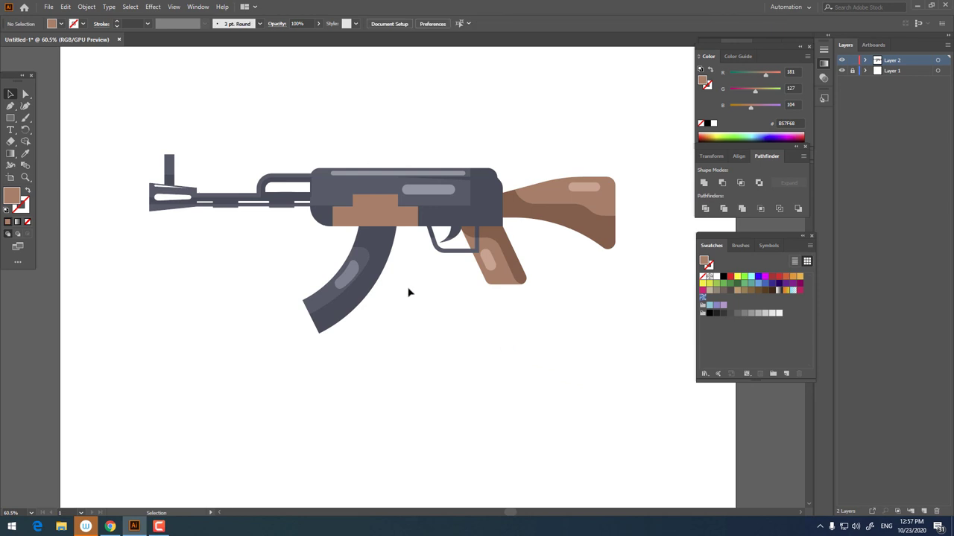
pyautogui.press('z')
pyautogui.moveTo(379, 187)
pyautogui.mouseDown()
pyautogui.moveTo(405, 237)
pyautogui.moveTo(296, 258)
pyautogui.mouseUp()
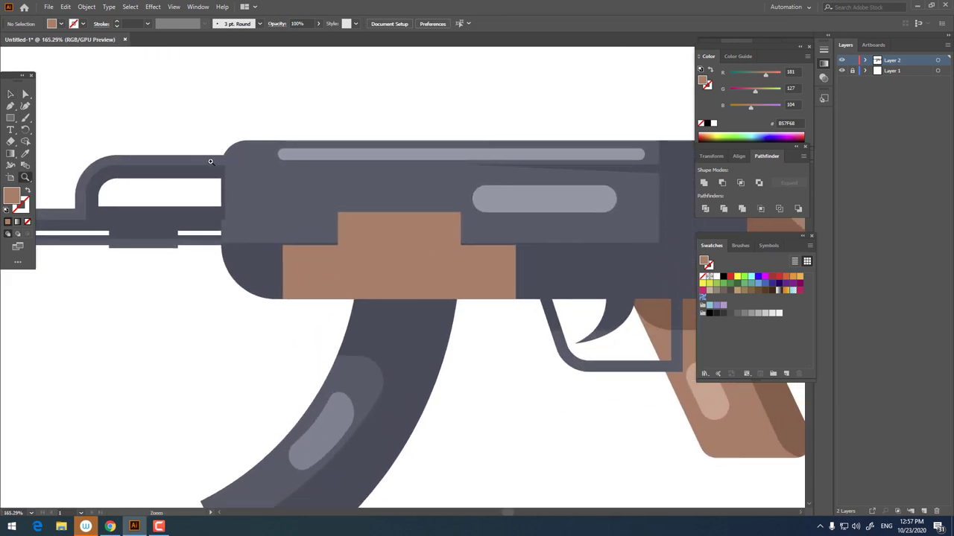
# - Round the handguard's top-left corner to about 17 pt, plus its inner and uppermost top corners
pyautogui.click(24, 94)
pyautogui.click(311, 260)
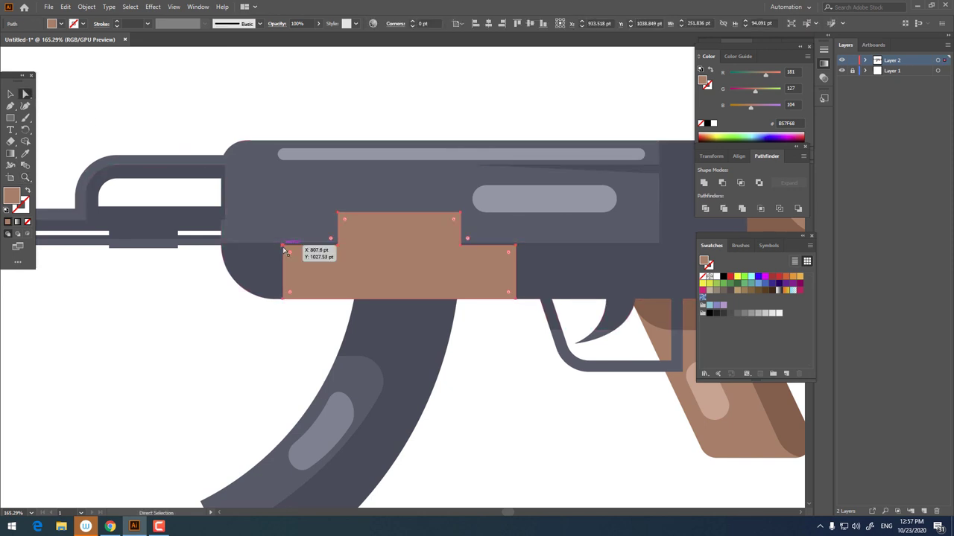
pyautogui.moveTo(286, 252)
pyautogui.mouseDown()
pyautogui.moveTo(310, 278)
pyautogui.moveTo(294, 269)
pyautogui.mouseUp()
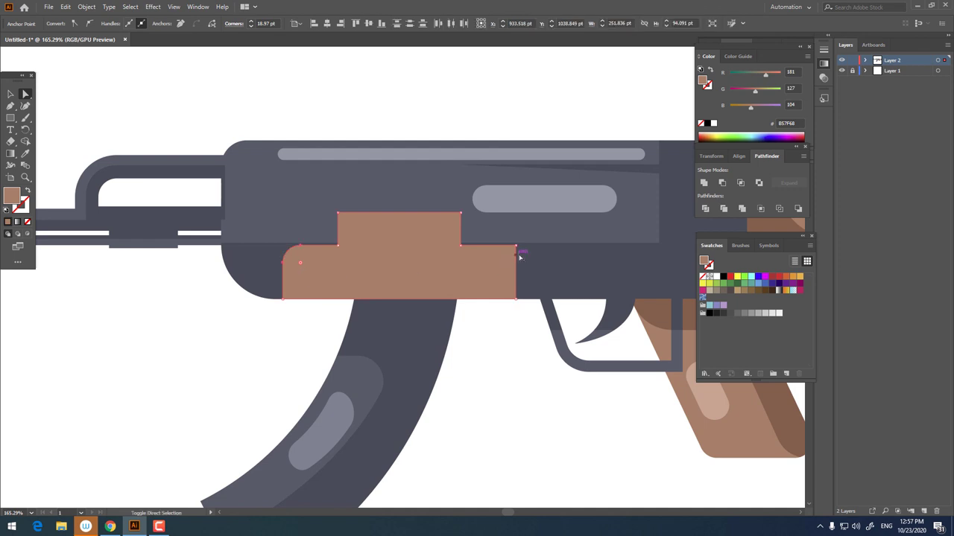
pyautogui.hotkey('ctrl', 'z')
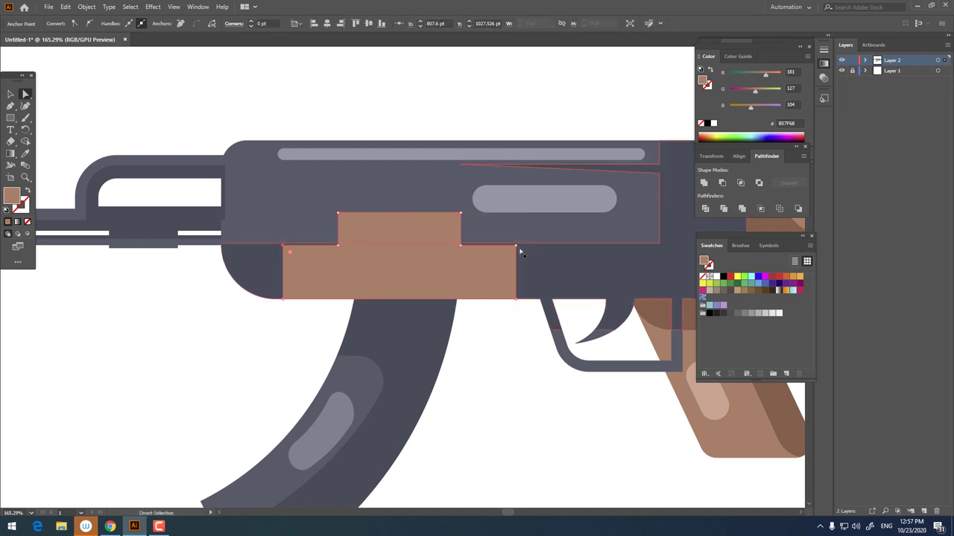
pyautogui.keyDown('ctrl'); pyautogui.click(290, 247); pyautogui.keyUp('ctrl')
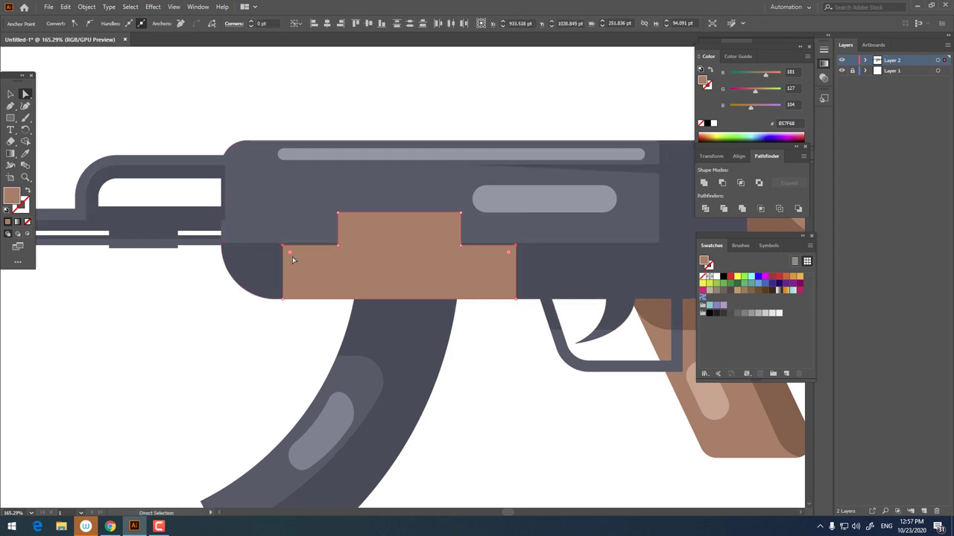
pyautogui.moveTo(292, 256); pyautogui.dragTo(300, 262)
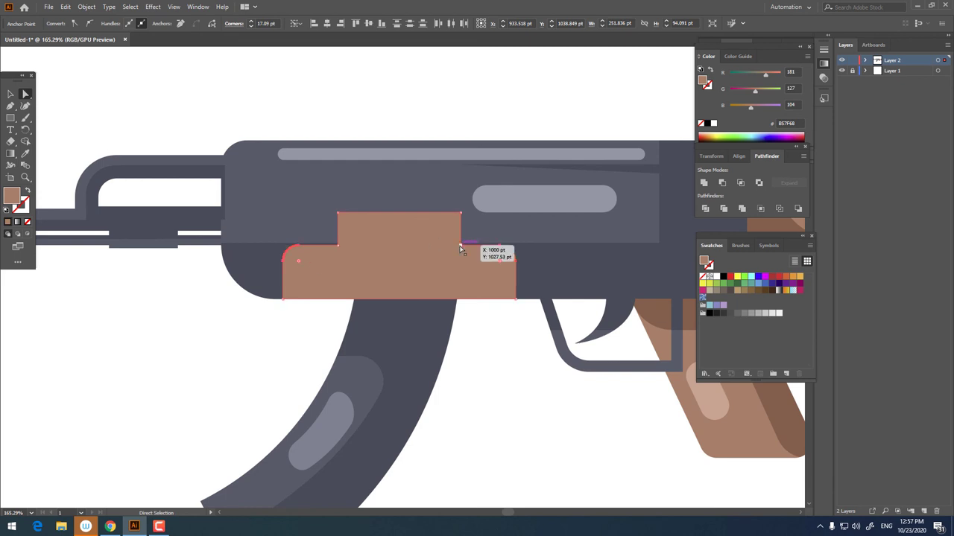
pyautogui.click(459, 245)
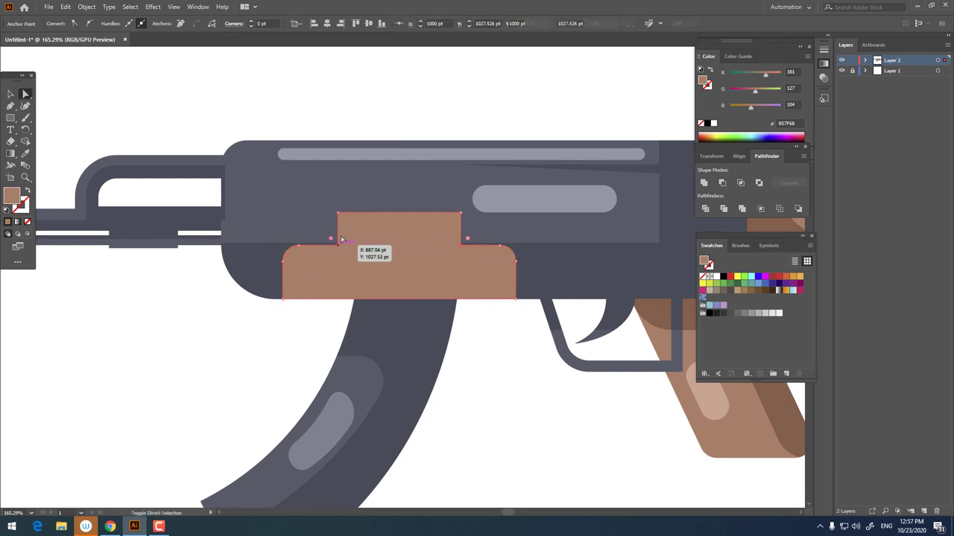
pyautogui.keyDown('shift'); pyautogui.click(338, 245); pyautogui.keyUp('shift')
pyautogui.moveTo(330, 238); pyautogui.dragTo(347, 247)
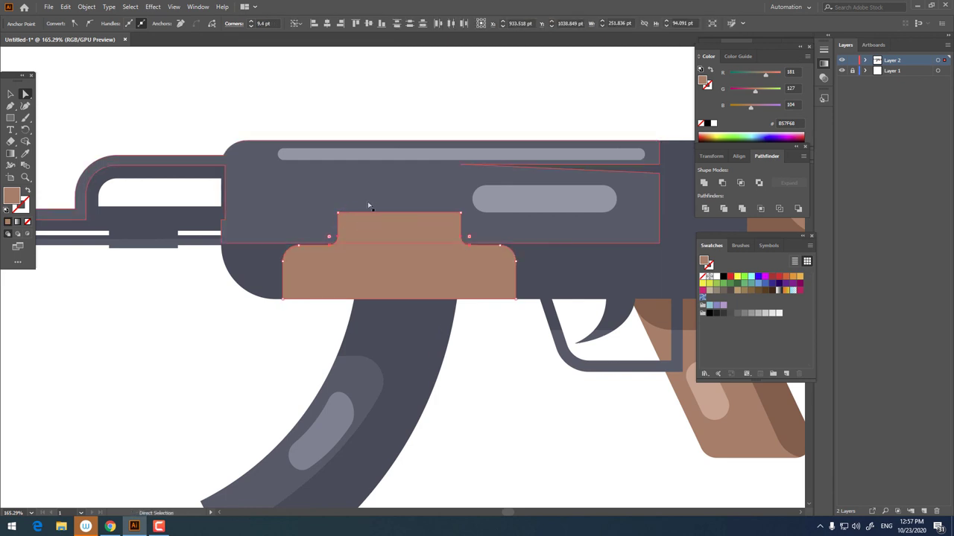
pyautogui.click(461, 214)
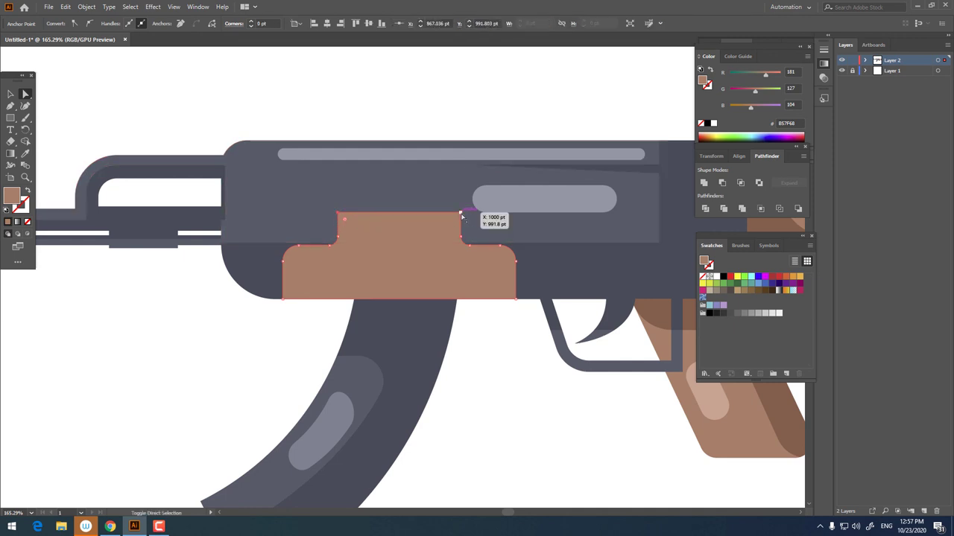
pyautogui.moveTo(452, 221)
pyautogui.mouseDown()
pyautogui.moveTo(449, 231)
pyautogui.moveTo(176, 279)
pyautogui.mouseUp()
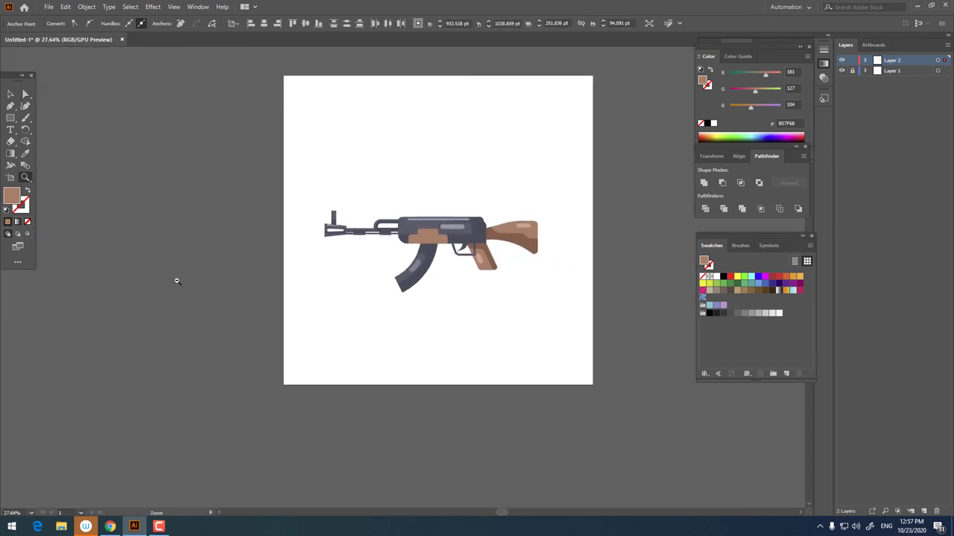
pyautogui.moveTo(449, 270)
pyautogui.mouseDown()
pyautogui.moveTo(523, 235)
pyautogui.moveTo(514, 228)
pyautogui.moveTo(567, 251)
pyautogui.mouseUp()
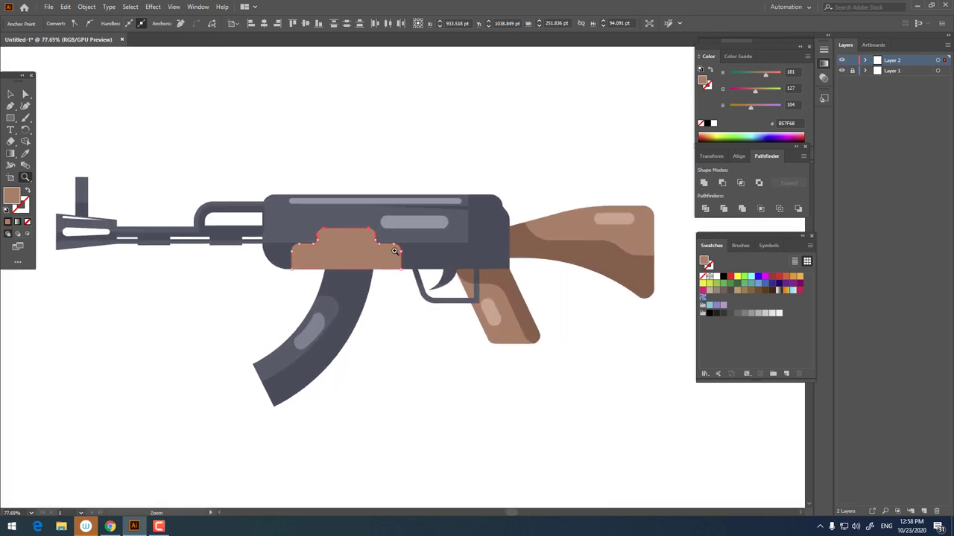
# - Draw a thin strip across the handguard's middle and fill it darker brown 935D4A
pyautogui.hotkey('ctrl', '=')
pyautogui.hotkey('ctrl', '=')
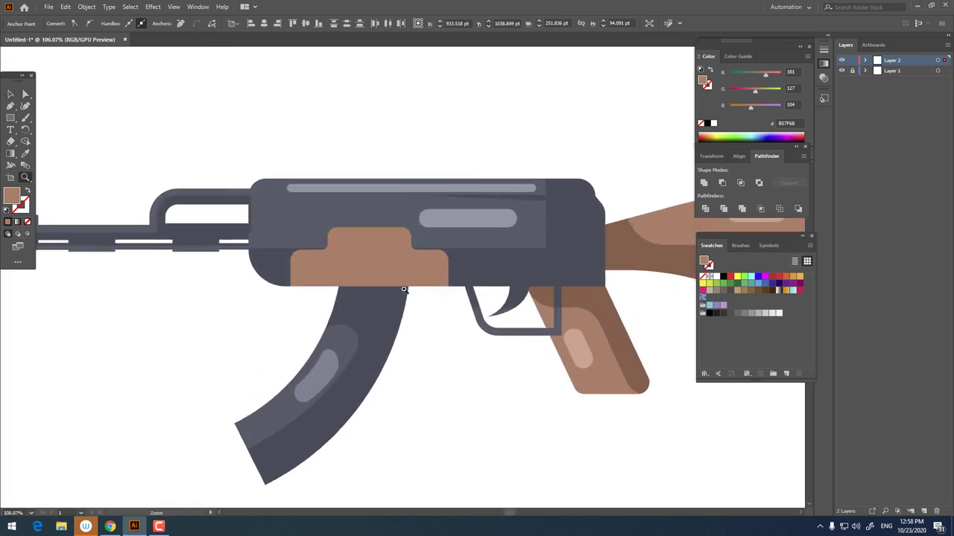
pyautogui.click(11, 118)
pyautogui.moveTo(301, 237); pyautogui.dragTo(464, 245)
pyautogui.hotkey('ctrl', '-')
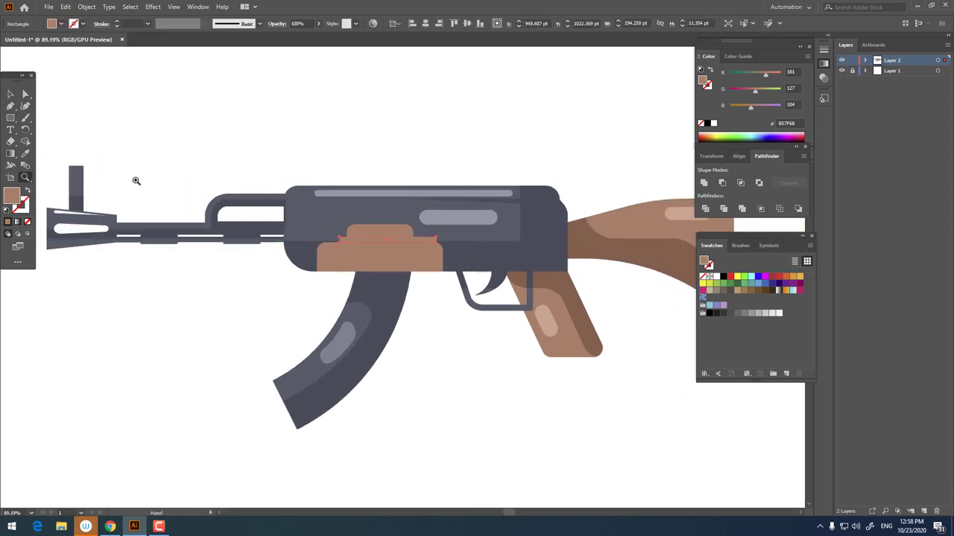
pyautogui.click(25, 154)
pyautogui.click(588, 296)
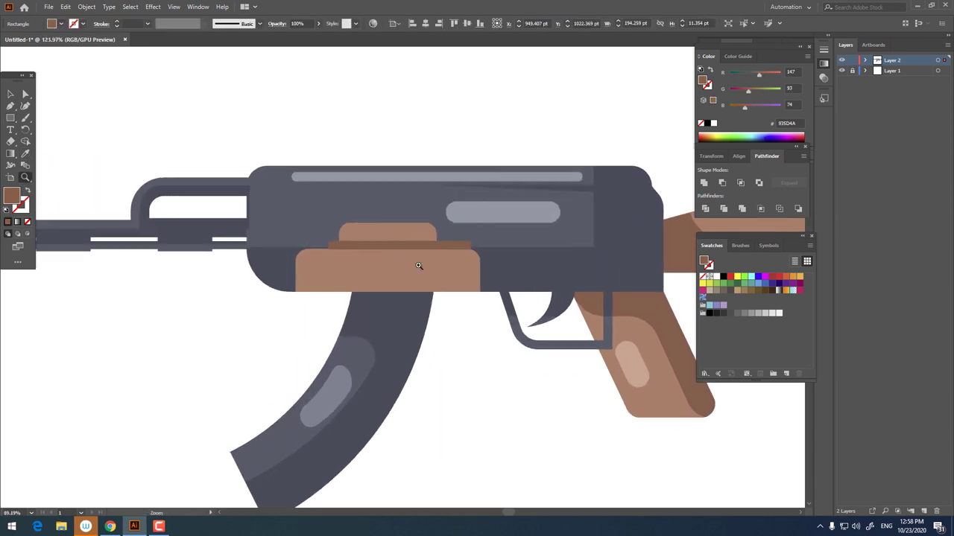
# - Draw a darker brown band along the bottom edge of the handguard
pyautogui.hotkey('ctrl', '=')
pyautogui.click(10, 117)
pyautogui.moveTo(295, 291)
pyautogui.mouseDown()
pyautogui.moveTo(457, 270)
pyautogui.moveTo(480, 276)
pyautogui.mouseUp()
pyautogui.press('z')
pyautogui.keyDown('alt'); pyautogui.click(345, 315); pyautogui.keyUp('alt')
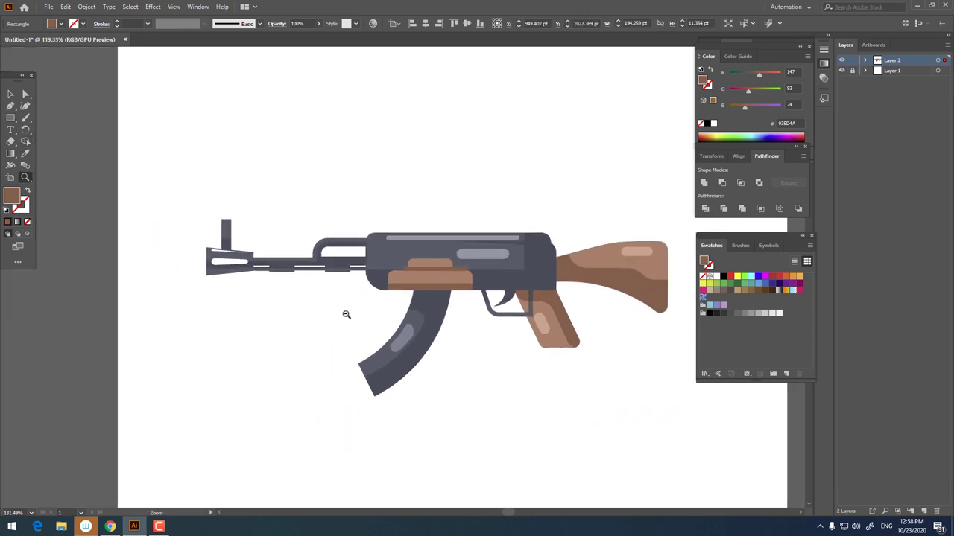
pyautogui.click(485, 315)
pyautogui.click(320, 208)
# - Group the handguard's middle strip, top bump and lower block into one object
pyautogui.click(10, 94)
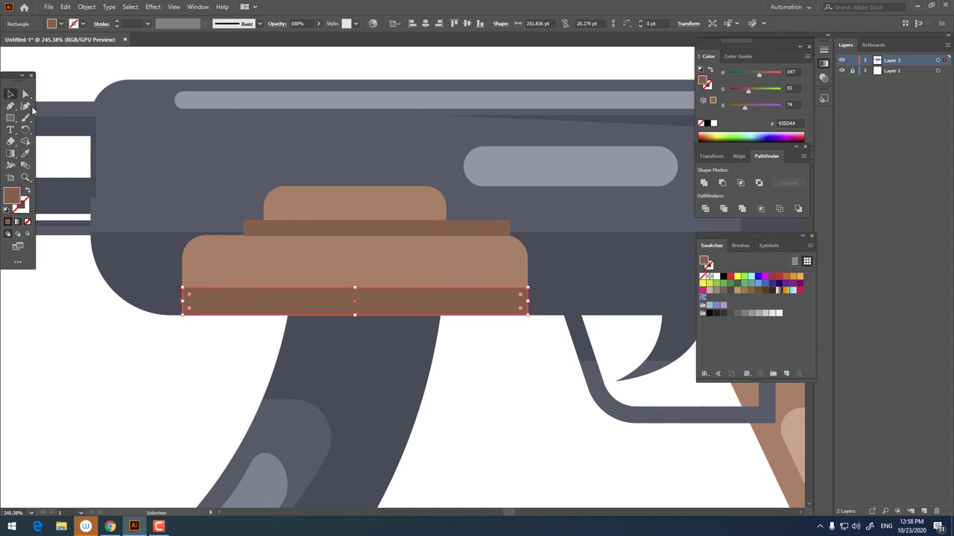
pyautogui.click(293, 225)
pyautogui.keyDown('shift'); pyautogui.click(312, 205); pyautogui.keyUp('shift')
pyautogui.keyDown('shift'); pyautogui.click(340, 309); pyautogui.keyUp('shift')
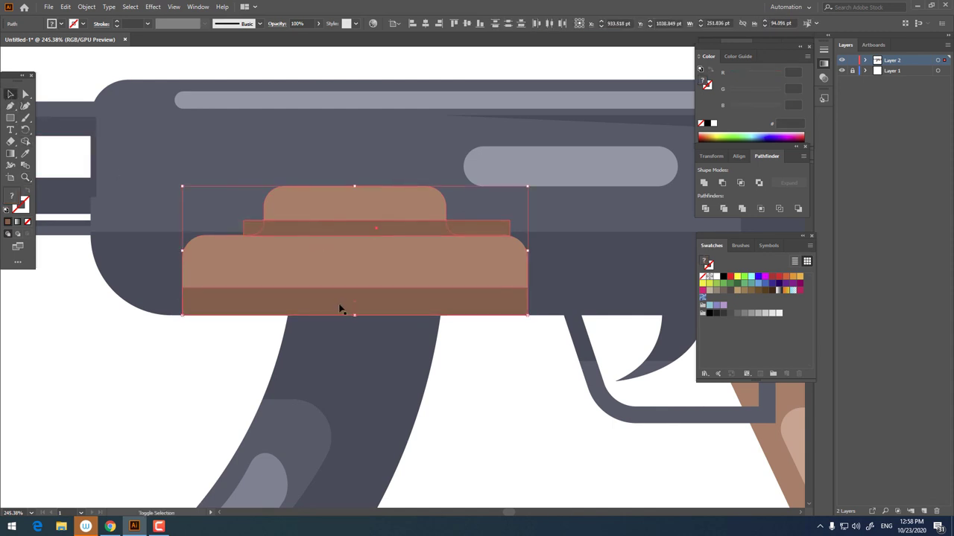
pyautogui.rightClick(473, 240)
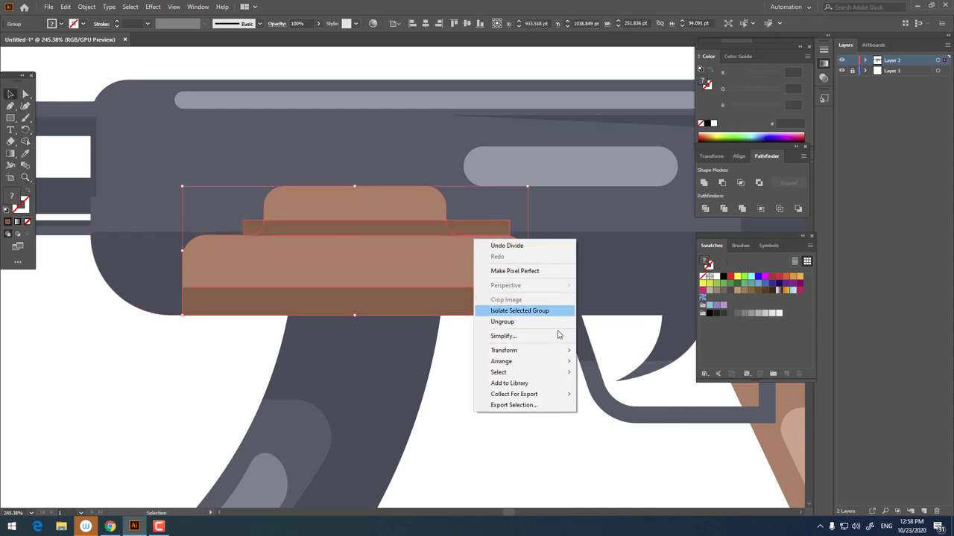
pyautogui.click(502, 321)
pyautogui.click(455, 224)
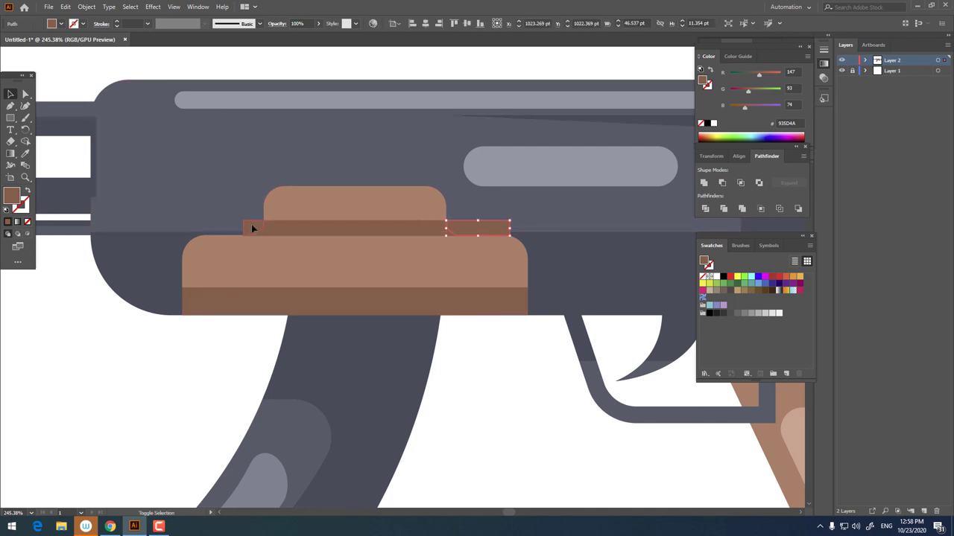
pyautogui.click(543, 415)
# - Marquee-select the entire rifle artwork, group all its parts, then deselect
pyautogui.press('z')
pyautogui.scroll(-5, 472, 305)
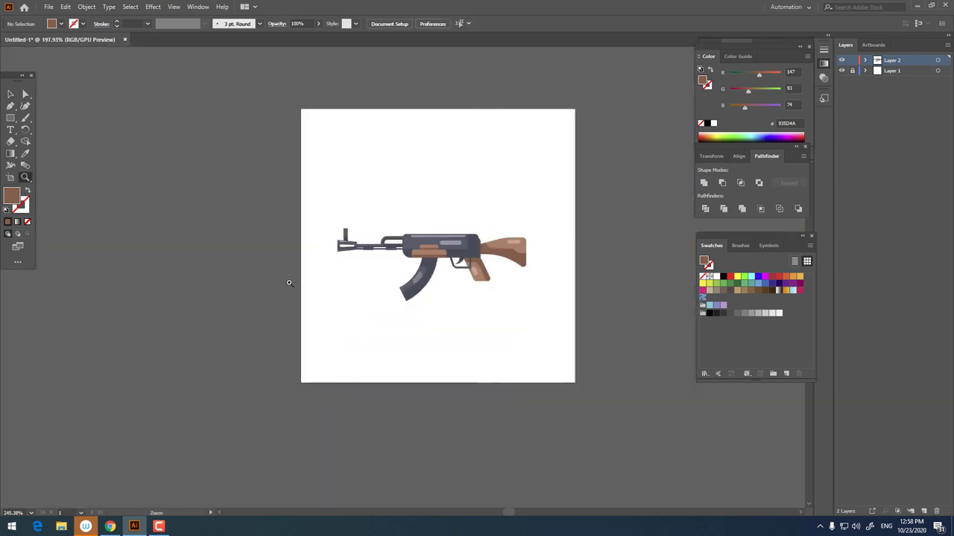
pyautogui.scroll(3, 479, 337)
pyautogui.press('v')
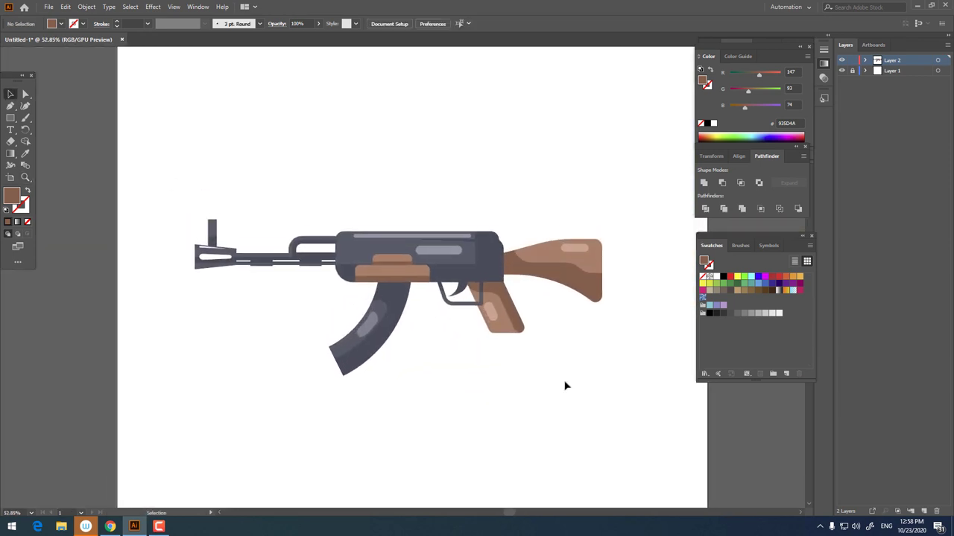
pyautogui.moveTo(564, 385); pyautogui.dragTo(173, 145)
pyautogui.rightClick(414, 264)
pyautogui.click(436, 339)
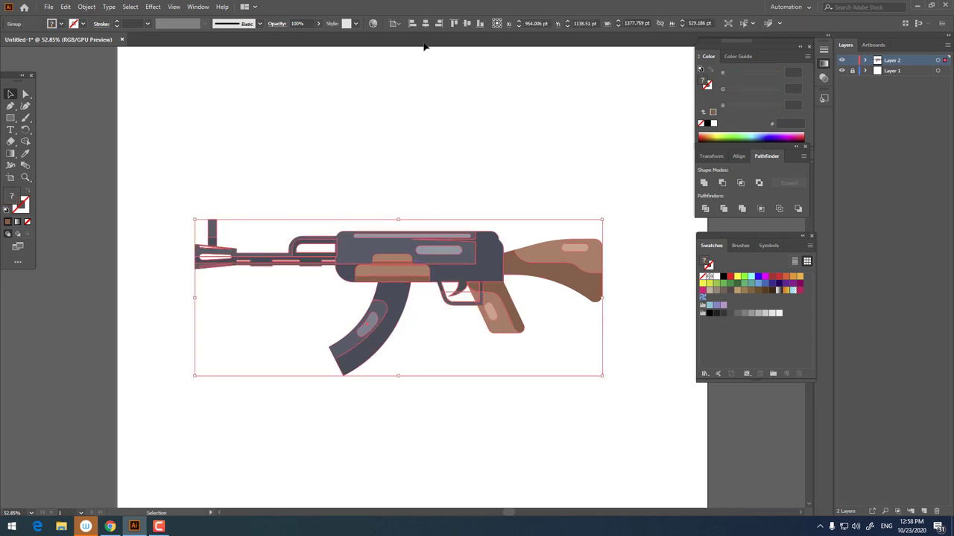
pyautogui.click(467, 81)
pyautogui.press('z')
pyautogui.scroll(2, 447, 181)
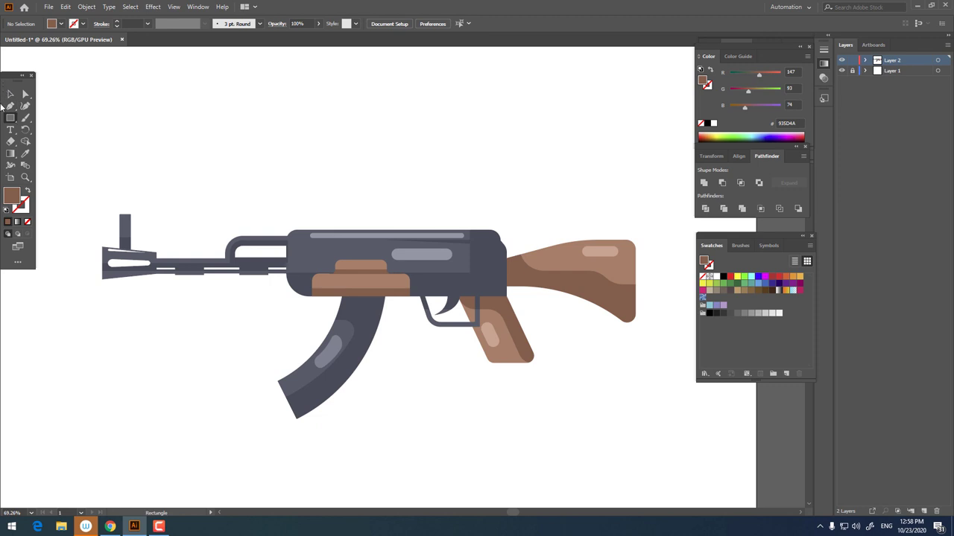
pyautogui.click(11, 94)
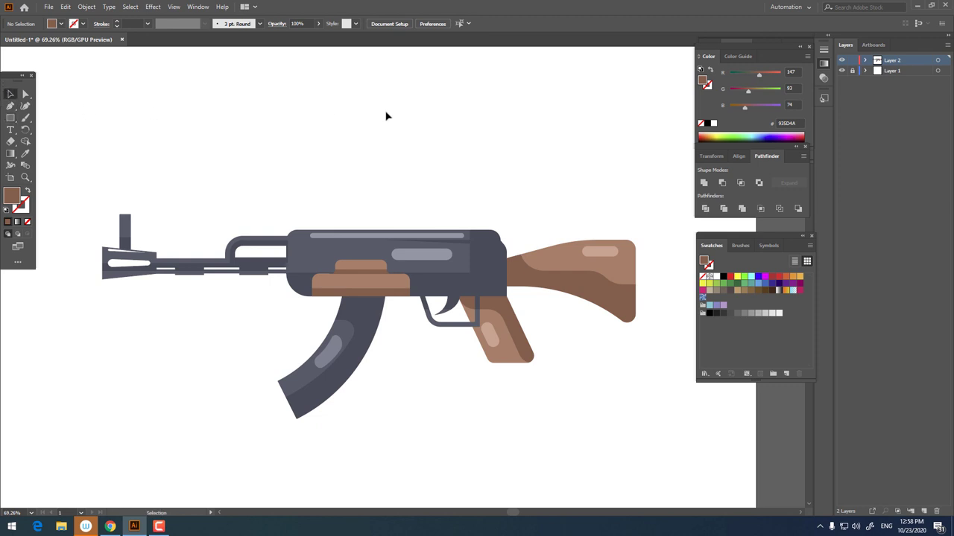